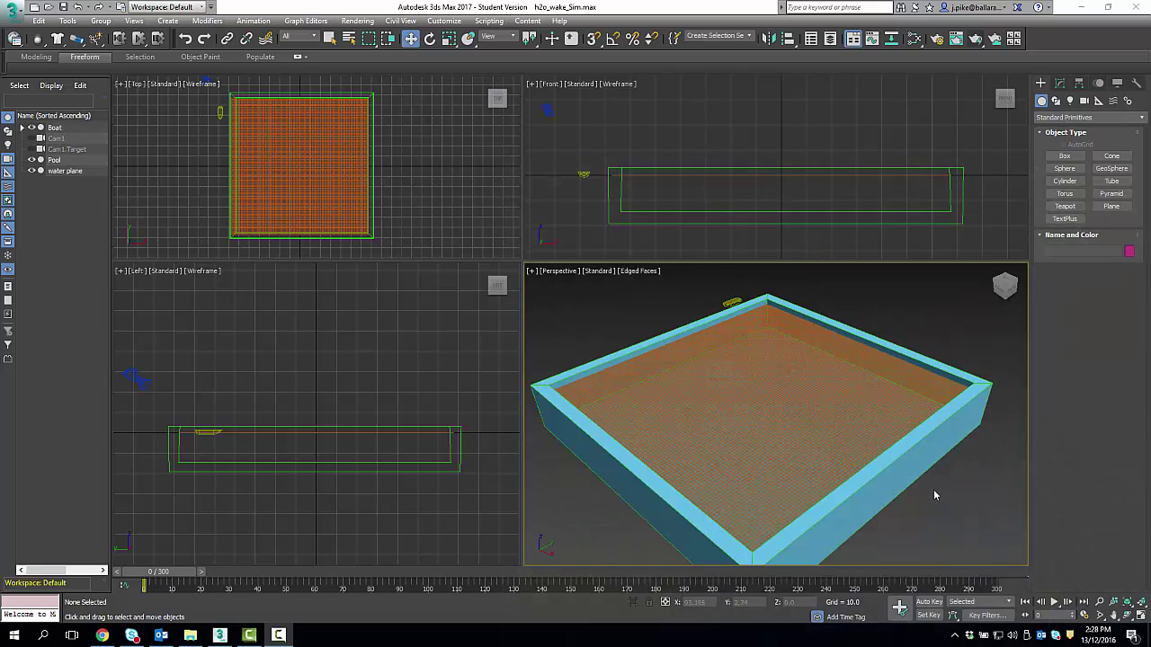
# - Examine the pool, the water plane and the boat in the perspective view
pyautogui.scroll(-4, 678, 459)
pyautogui.scroll(5, 689, 453)
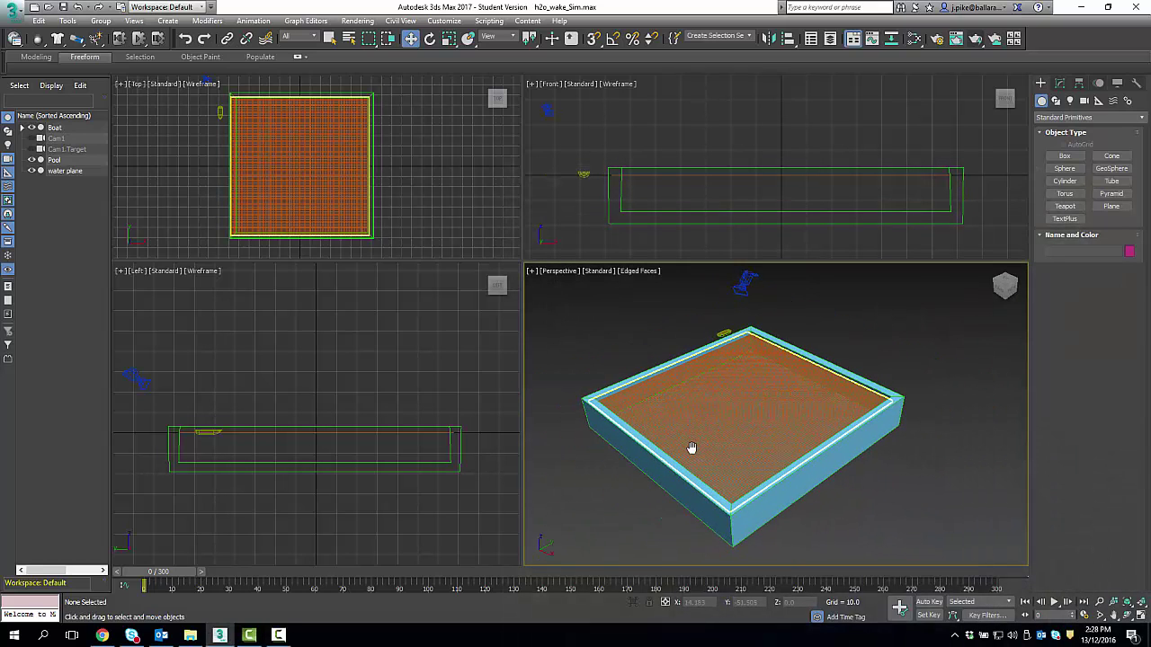
pyautogui.click(714, 520)
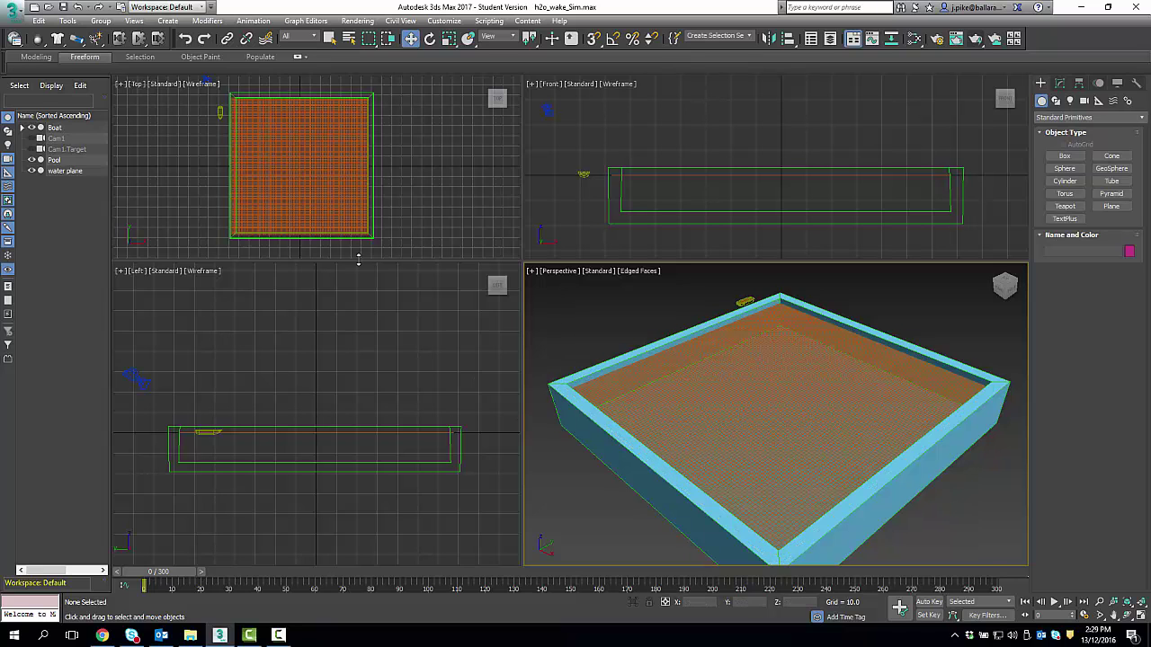
pyautogui.scroll(5, 703, 332)
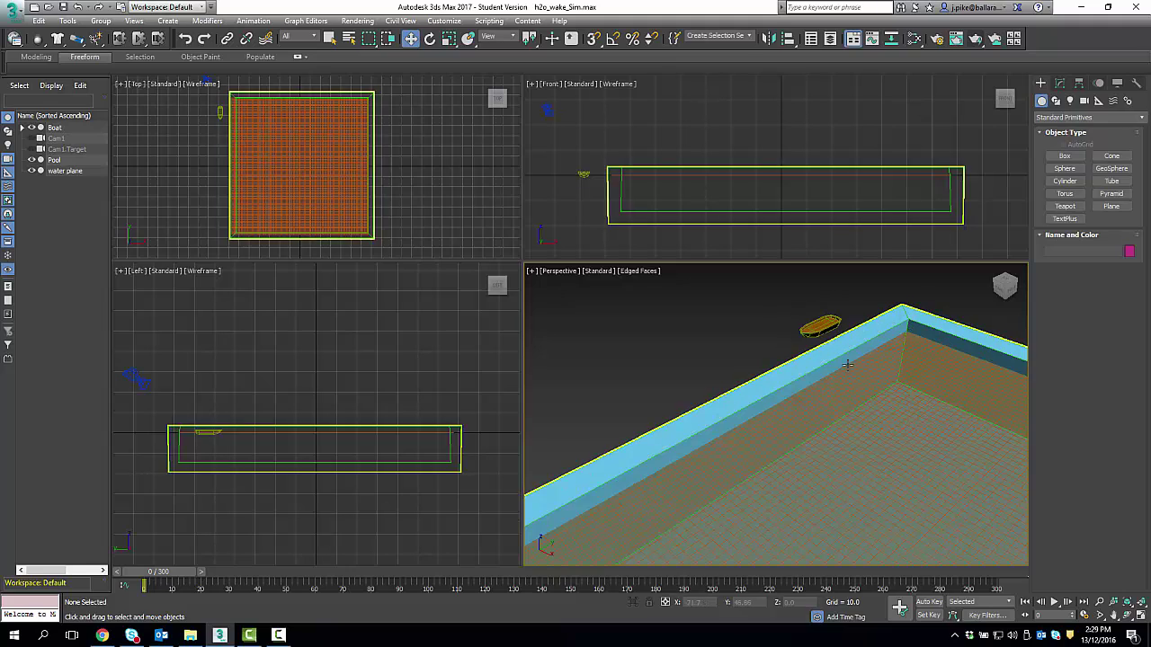
pyautogui.scroll(-2, 894, 437)
pyautogui.moveTo(894, 437); pyautogui.dragTo(744, 283, button='middle')
pyautogui.scroll(-5, 800, 386)
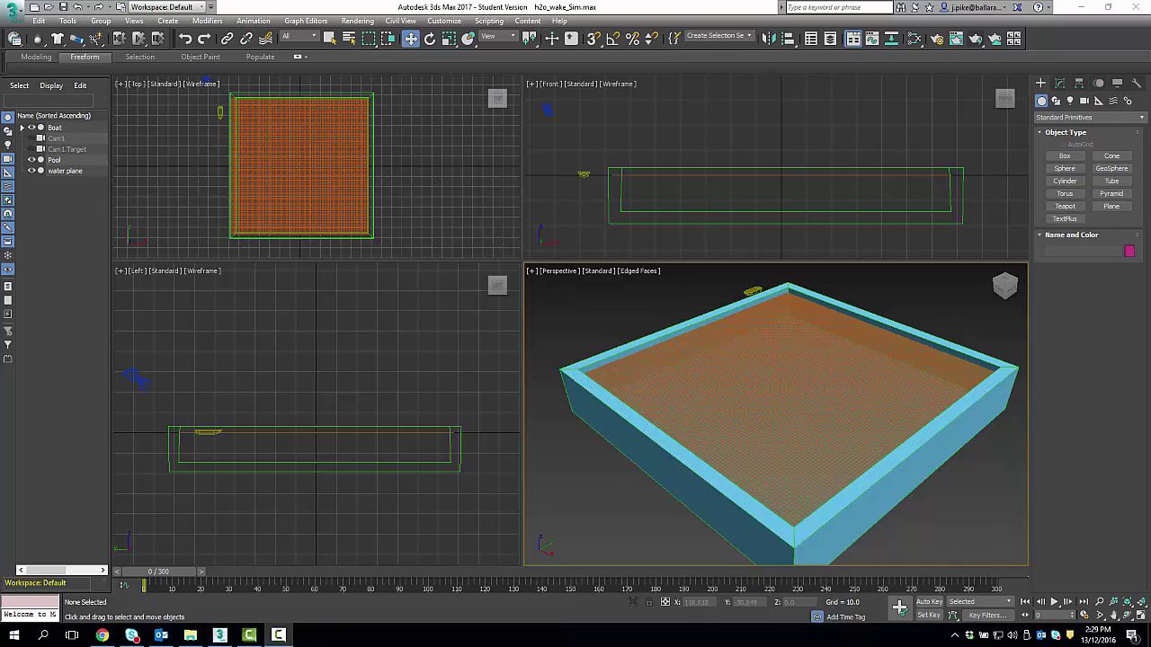
# - Orient the perspective view straight down from above, with the whole pool and the boat in frame
pyautogui.click(1004, 283)
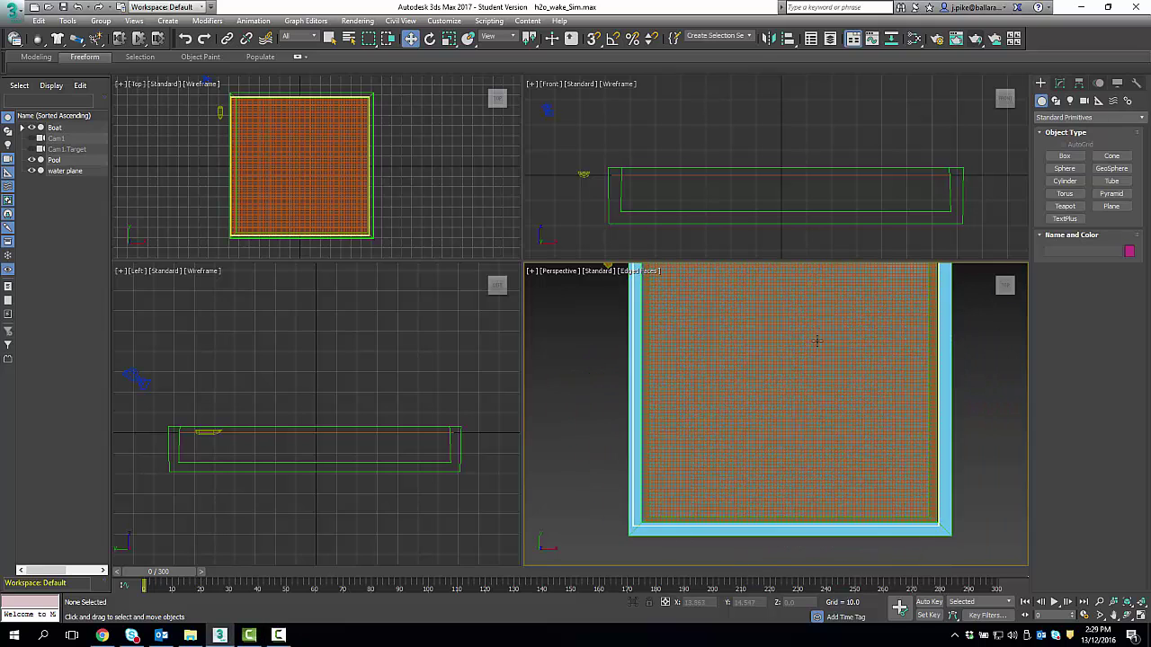
pyautogui.scroll(-2, 792, 367)
pyautogui.moveTo(791, 367); pyautogui.dragTo(780, 378, button='middle')
pyautogui.scroll(3, 781, 377)
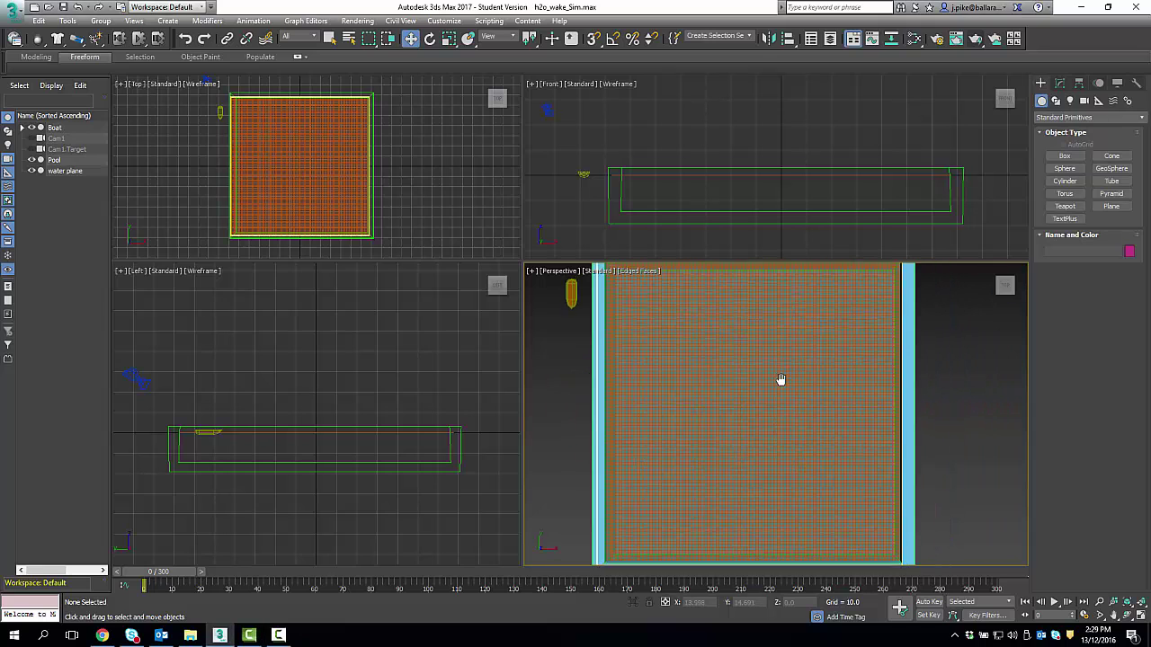
pyautogui.scroll(-3, 780, 379)
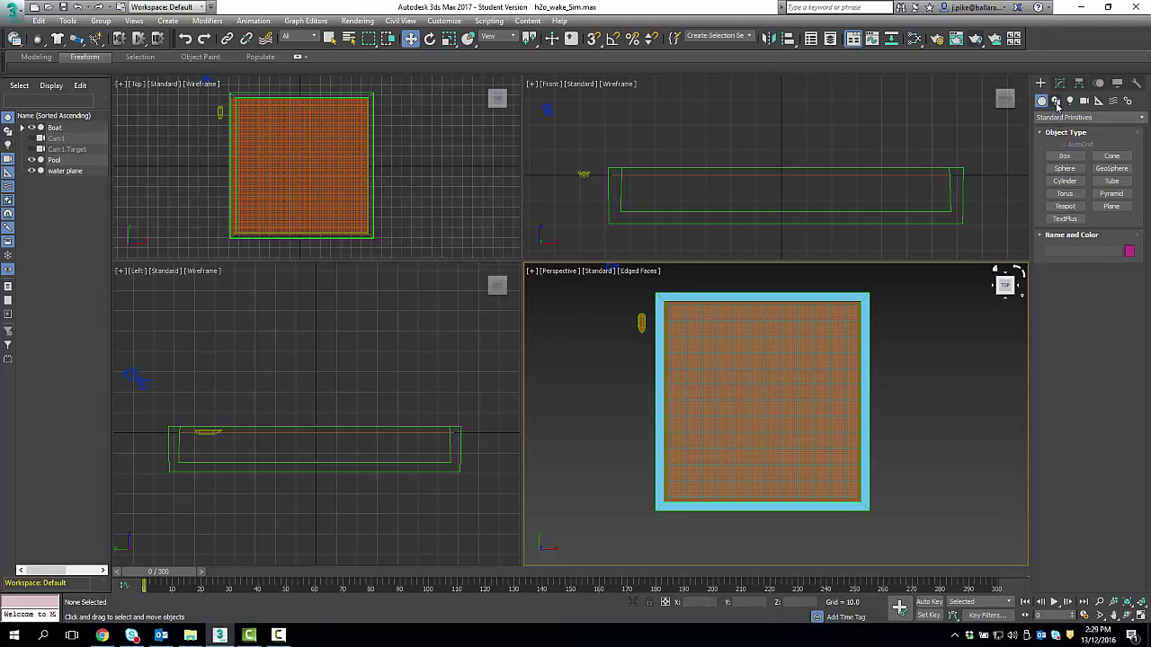
# - Draw an eight-point open spline winding across the water plane from beside the boat to the opposite upper corner, using Smooth initial and drag types
pyautogui.click(1055, 101)
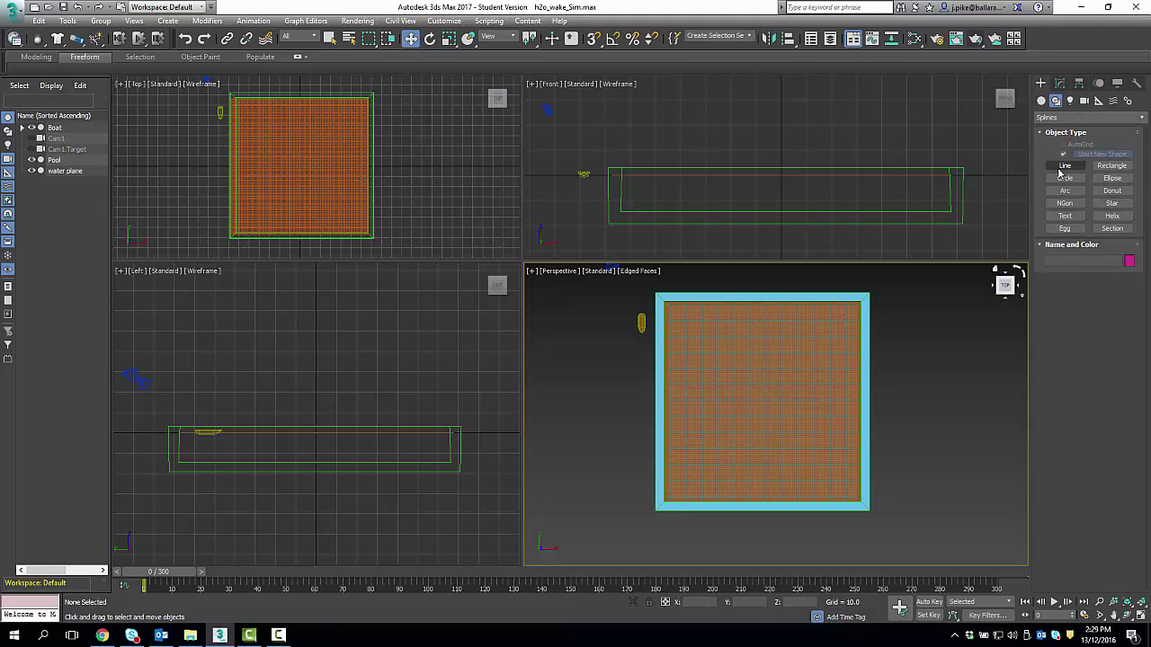
pyautogui.click(1063, 167)
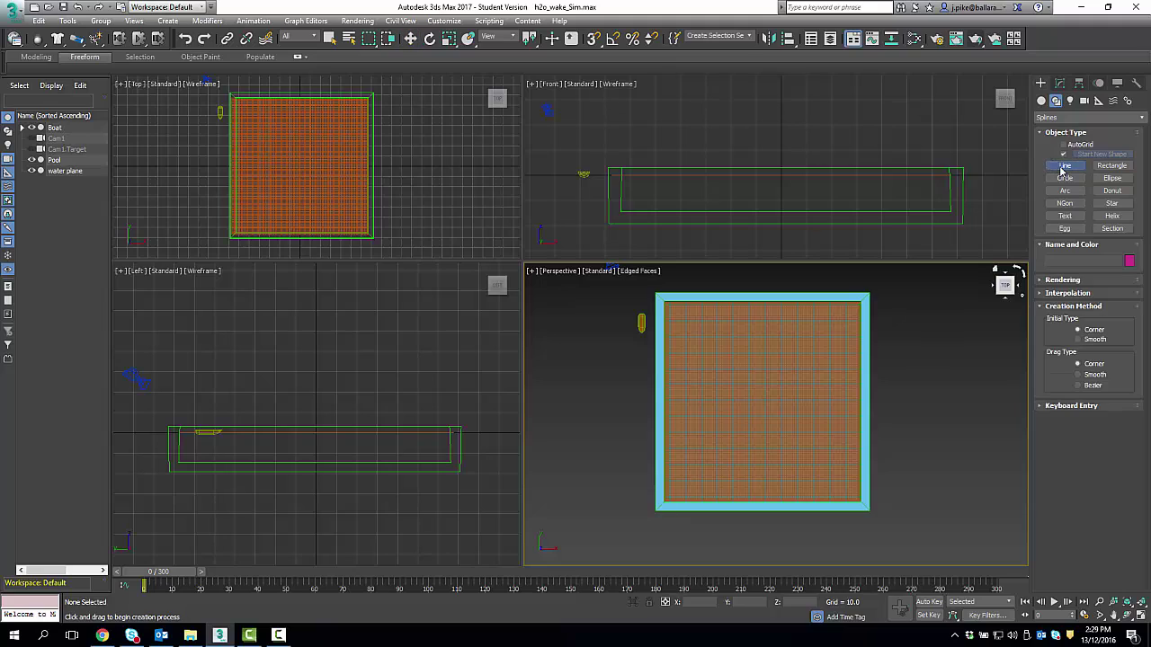
pyautogui.click(1078, 340)
pyautogui.click(1078, 375)
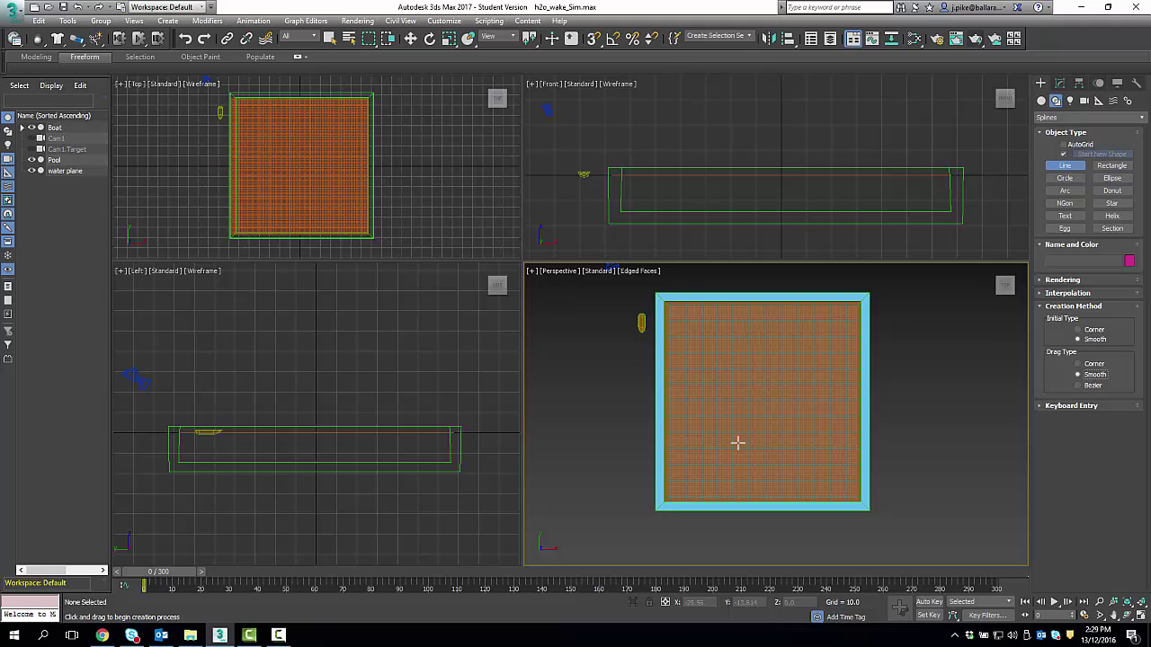
pyautogui.click(681, 321)
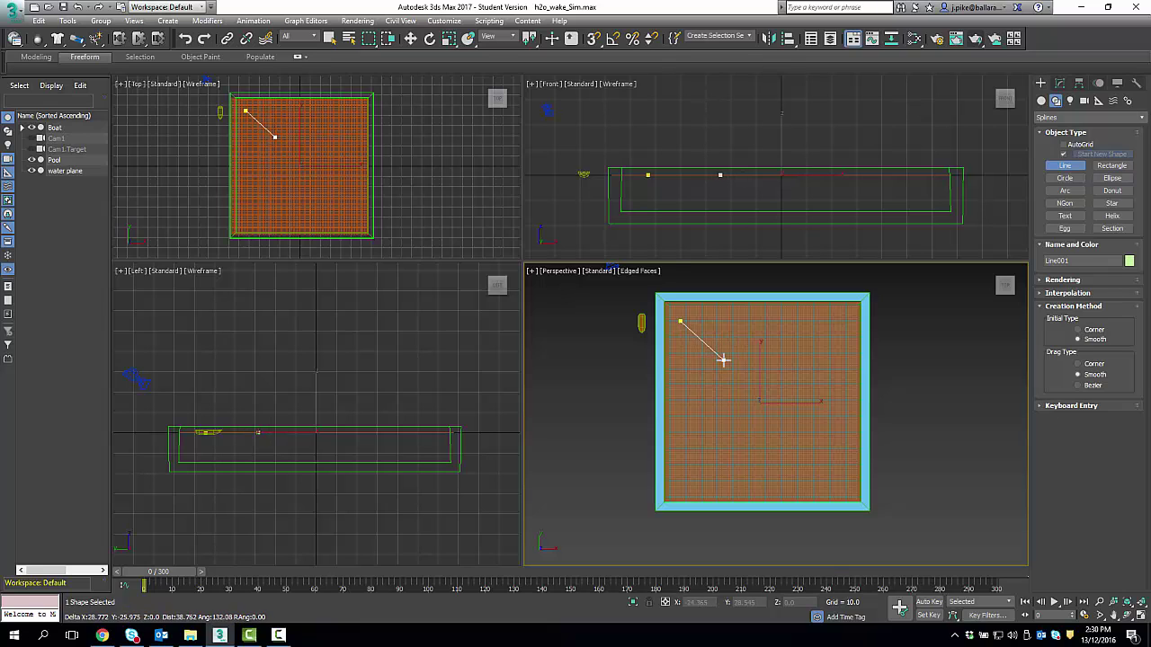
pyautogui.click(724, 360)
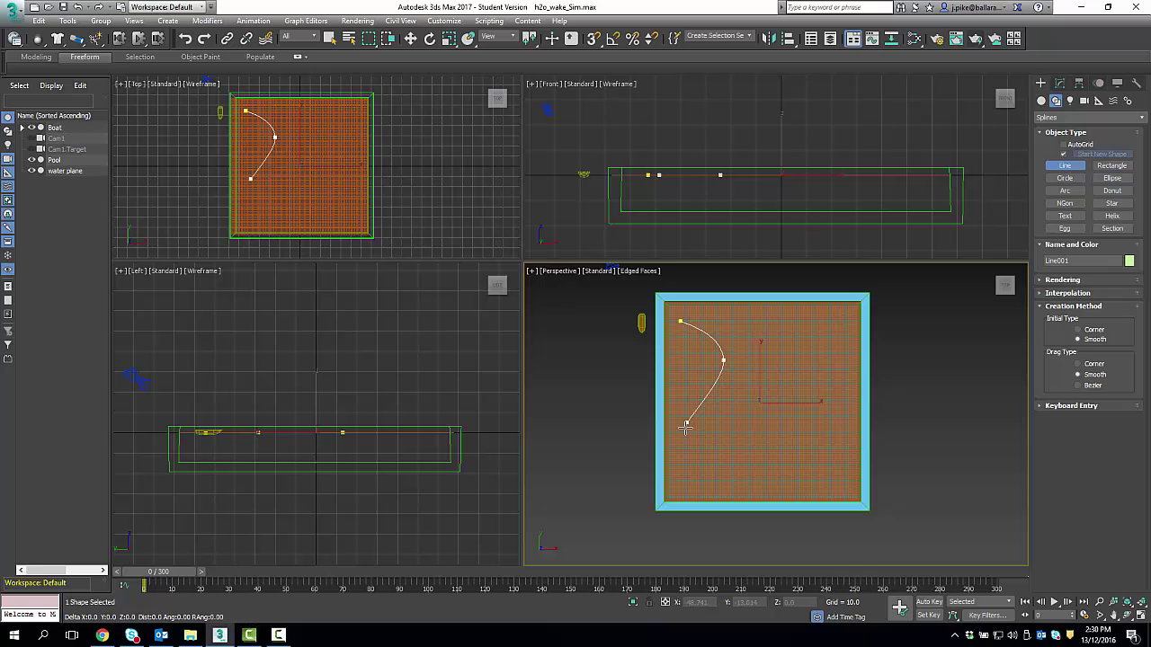
pyautogui.click(686, 423)
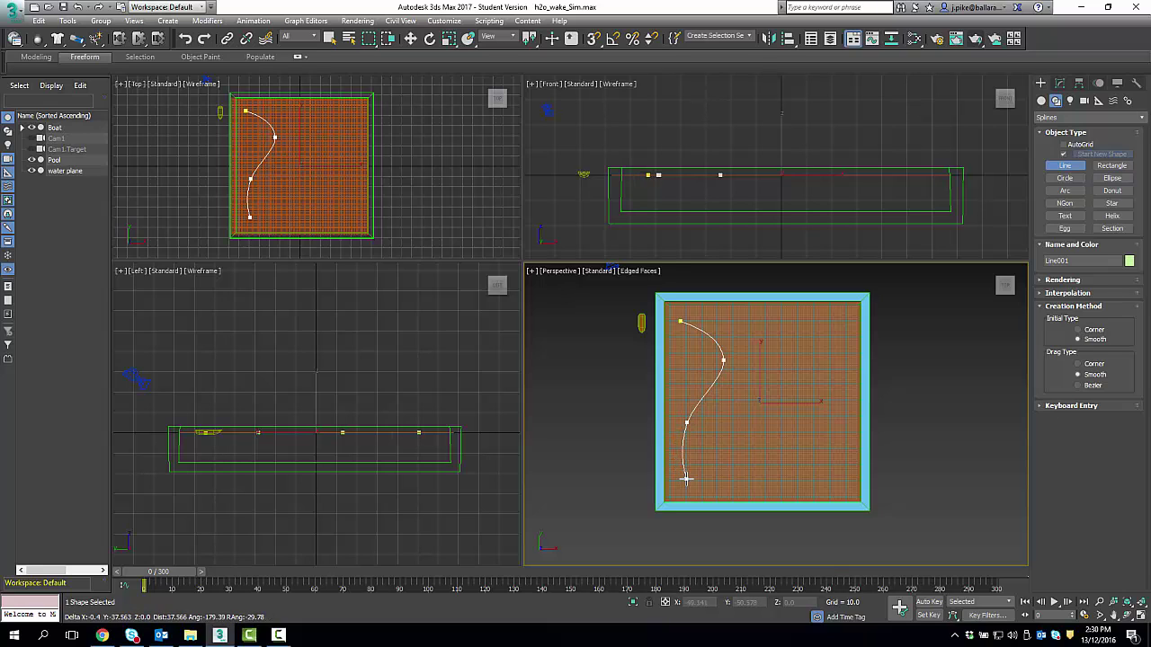
pyautogui.click(686, 479)
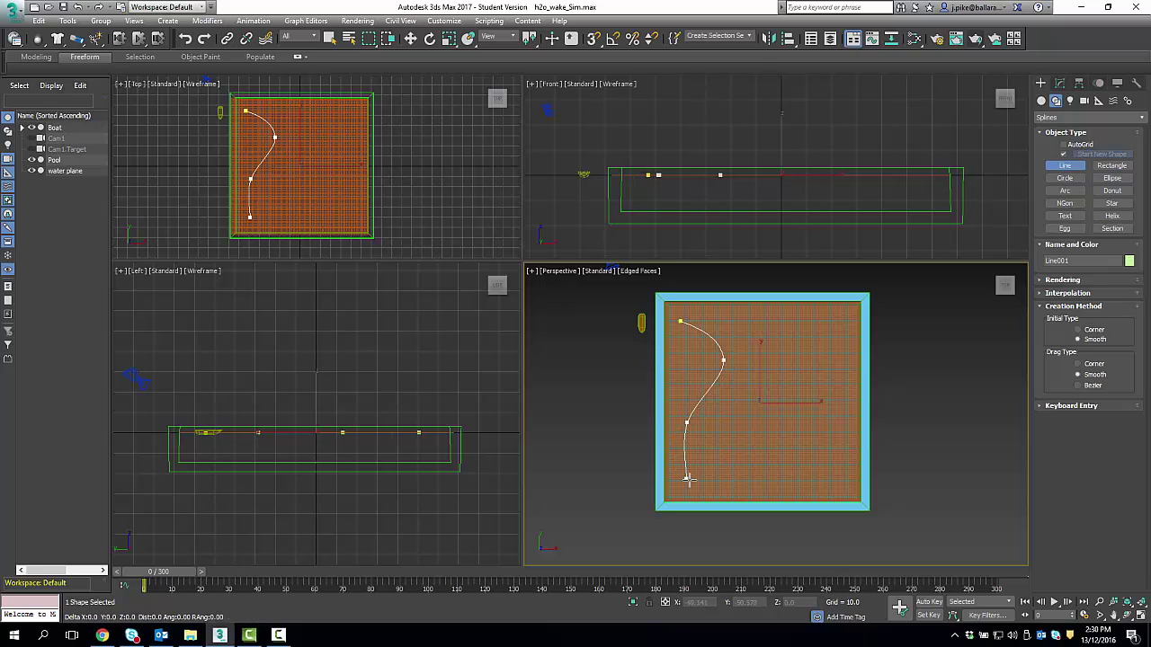
pyautogui.click(758, 485)
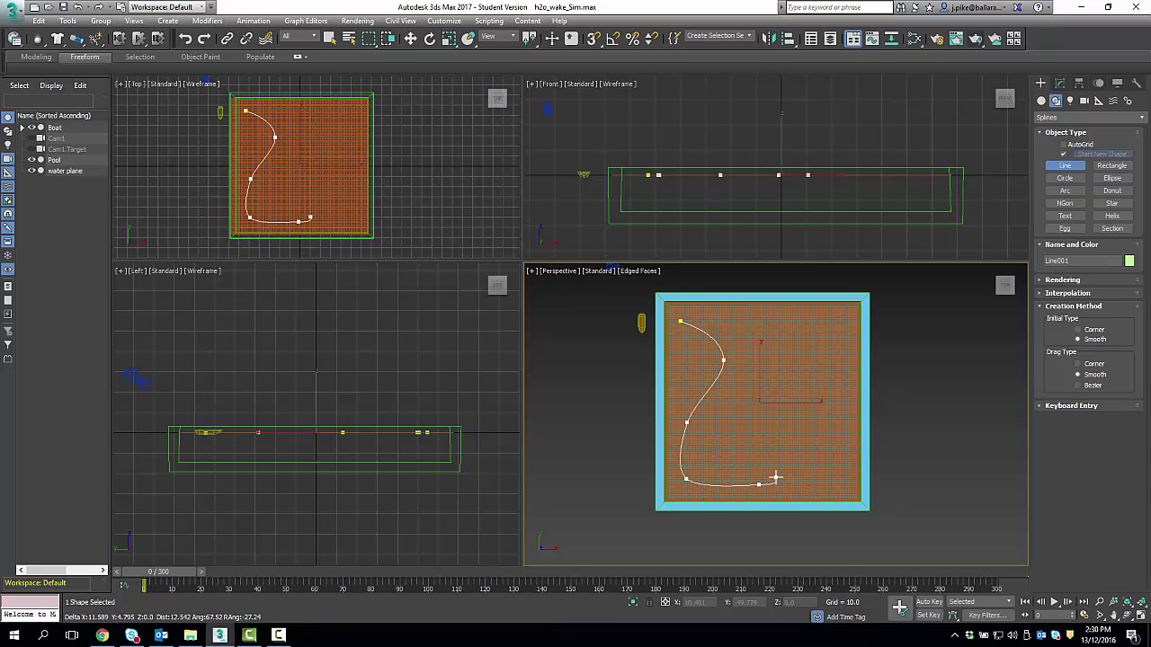
pyautogui.click(782, 390)
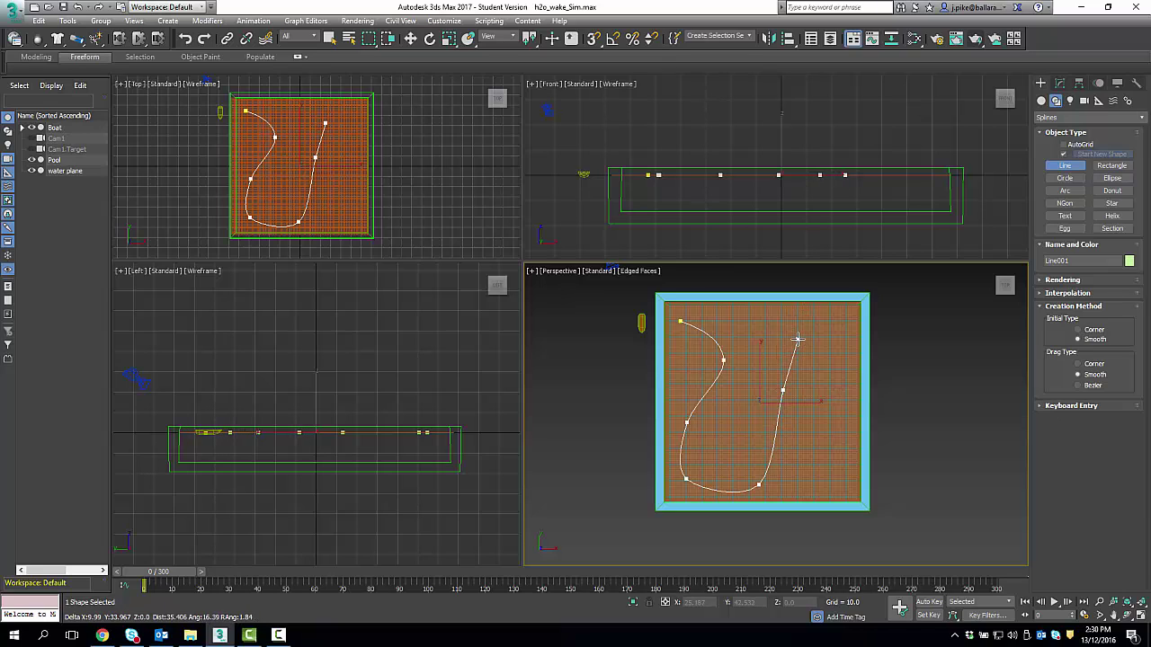
pyautogui.click(797, 339)
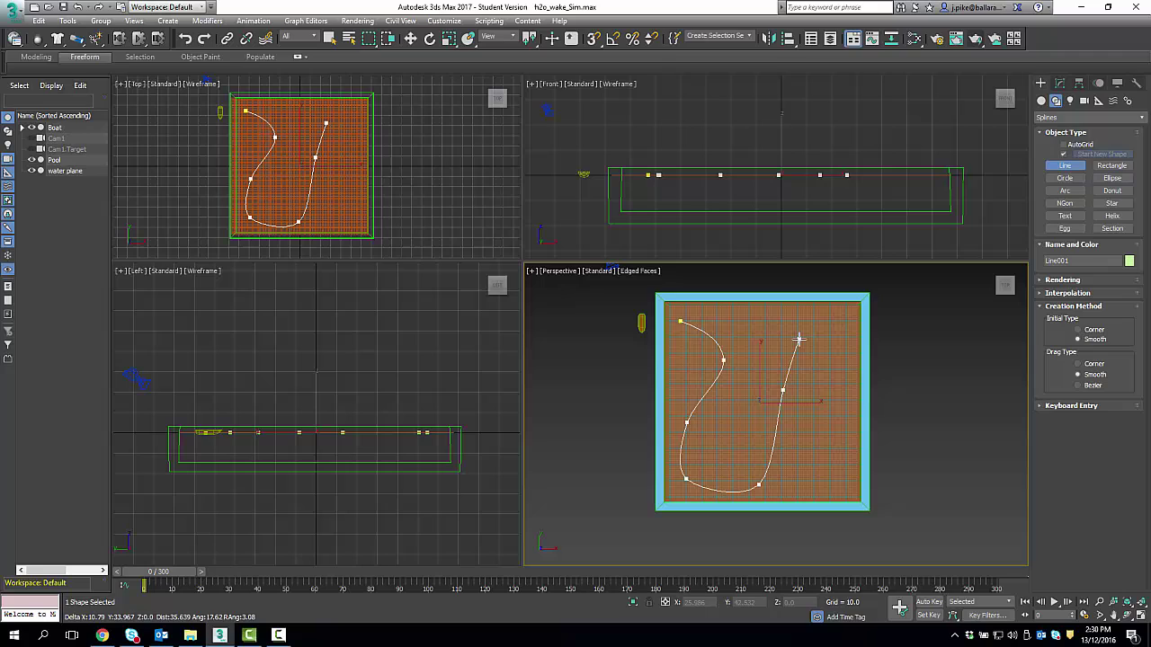
pyautogui.click(845, 319)
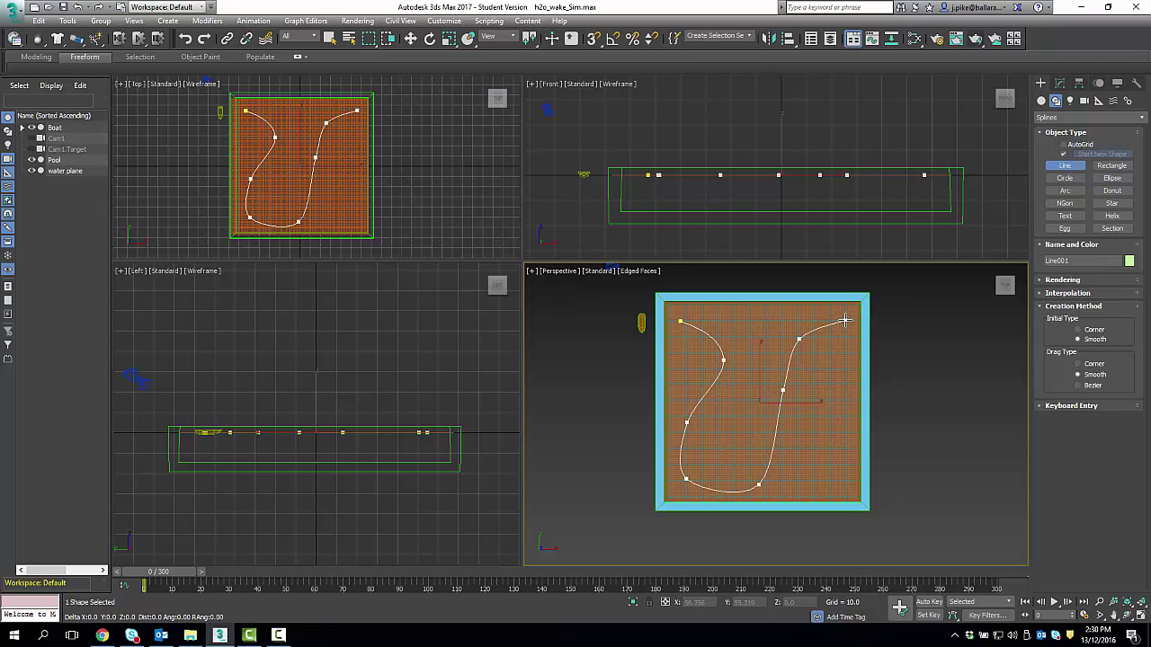
pyautogui.rightClick(845, 321)
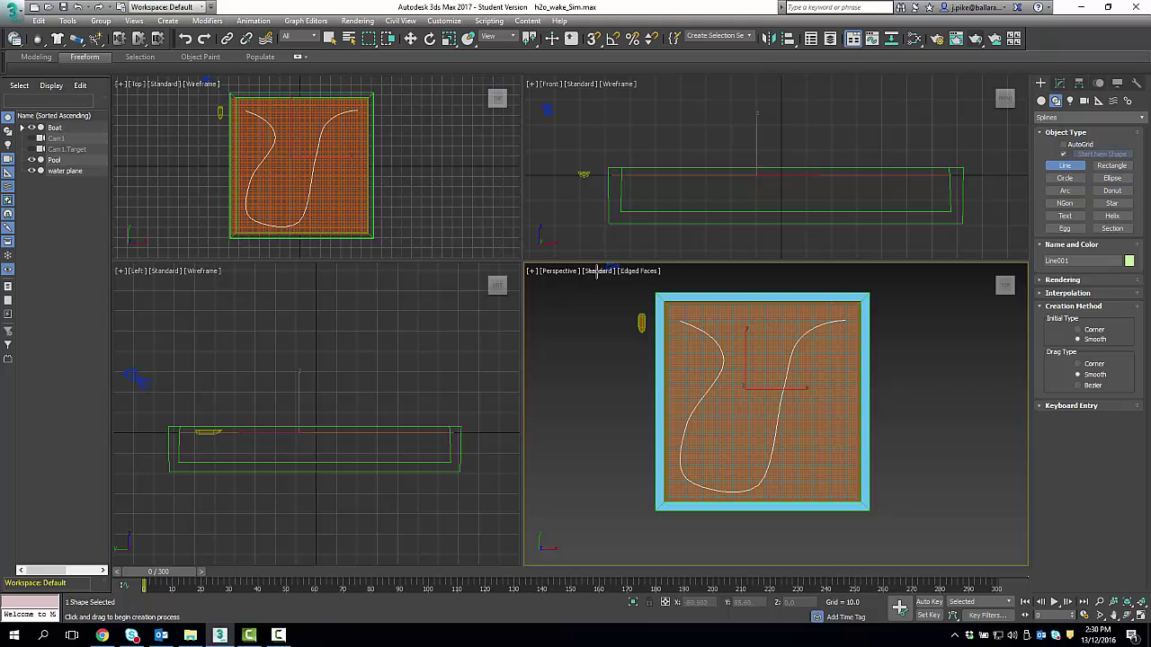
# - Assign a Path Constraint controller to the boat's Position track
pyautogui.click(413, 39)
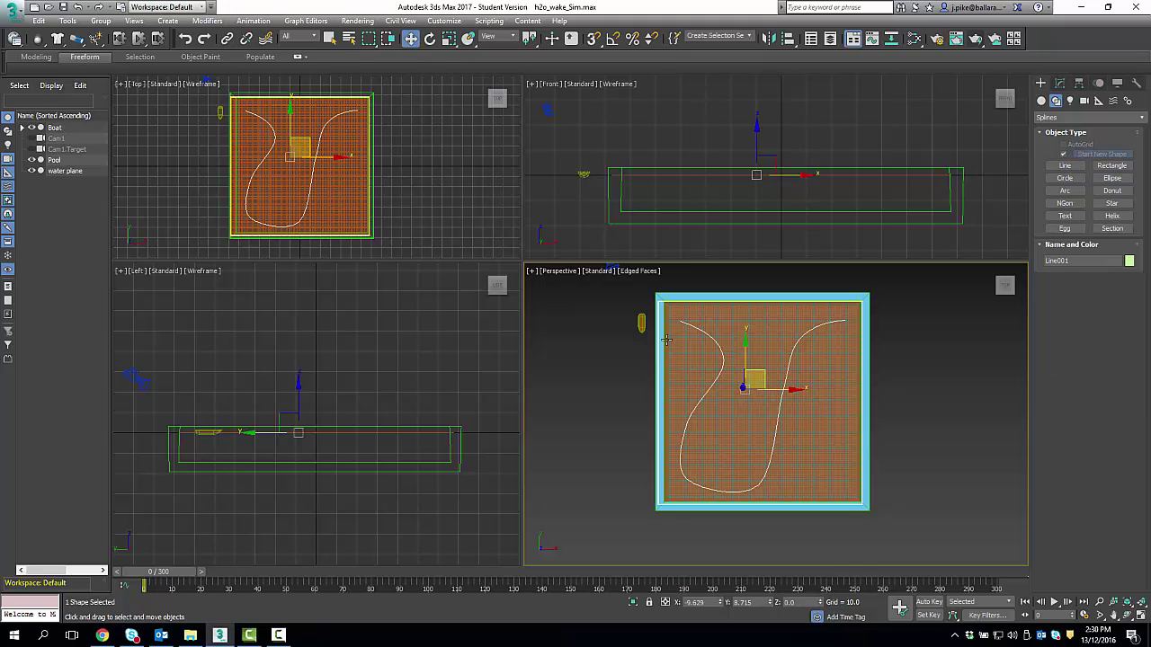
pyautogui.click(641, 323)
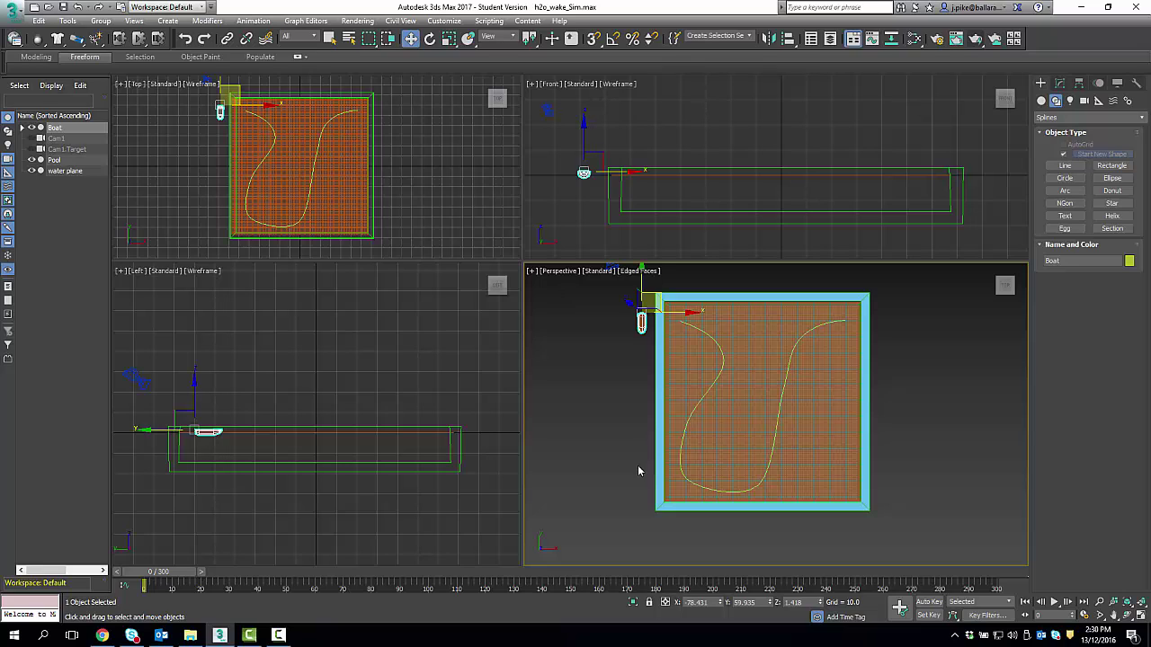
pyautogui.click(1098, 84)
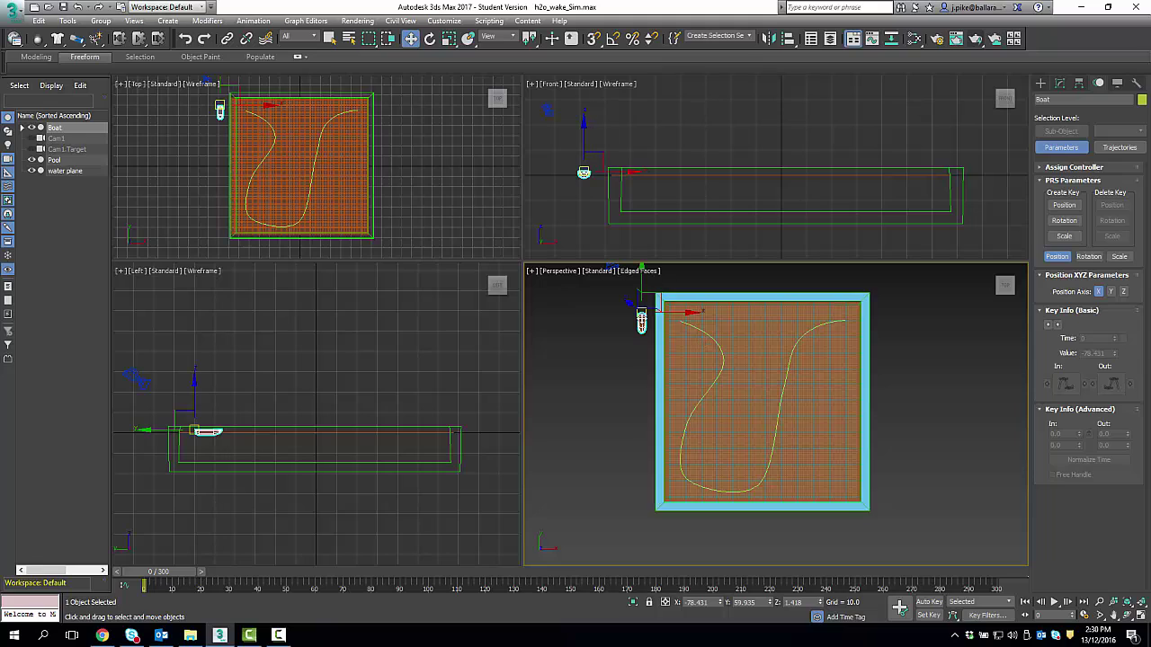
pyautogui.click(1041, 167)
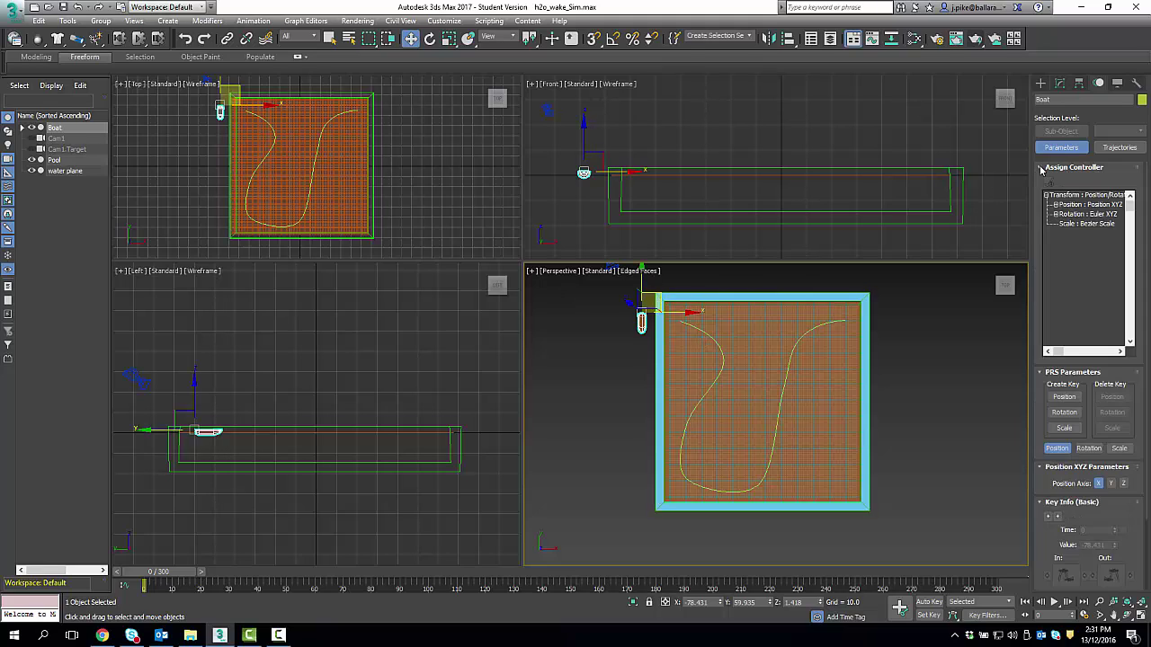
pyautogui.click(1043, 168)
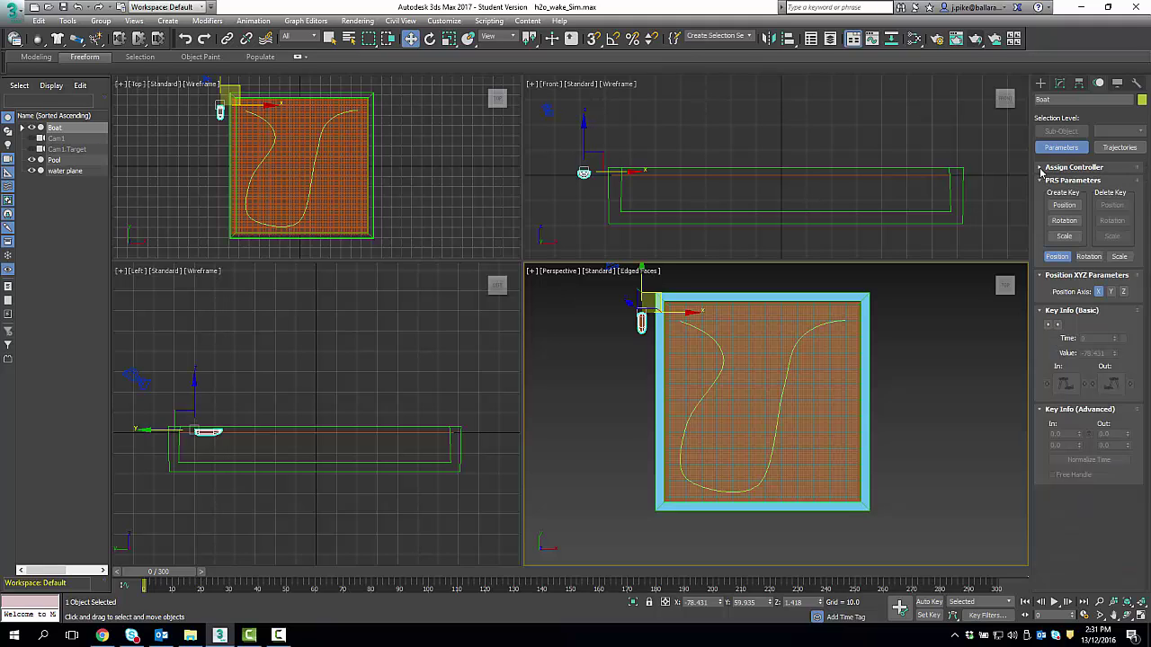
pyautogui.click(1041, 168)
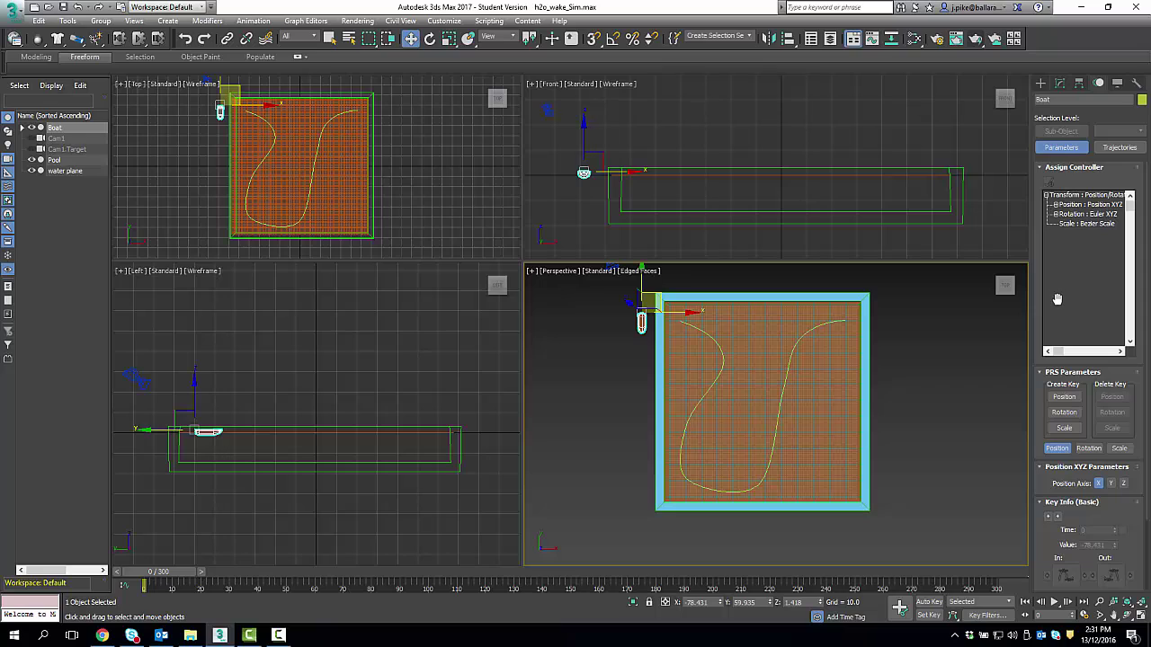
pyautogui.click(1077, 206)
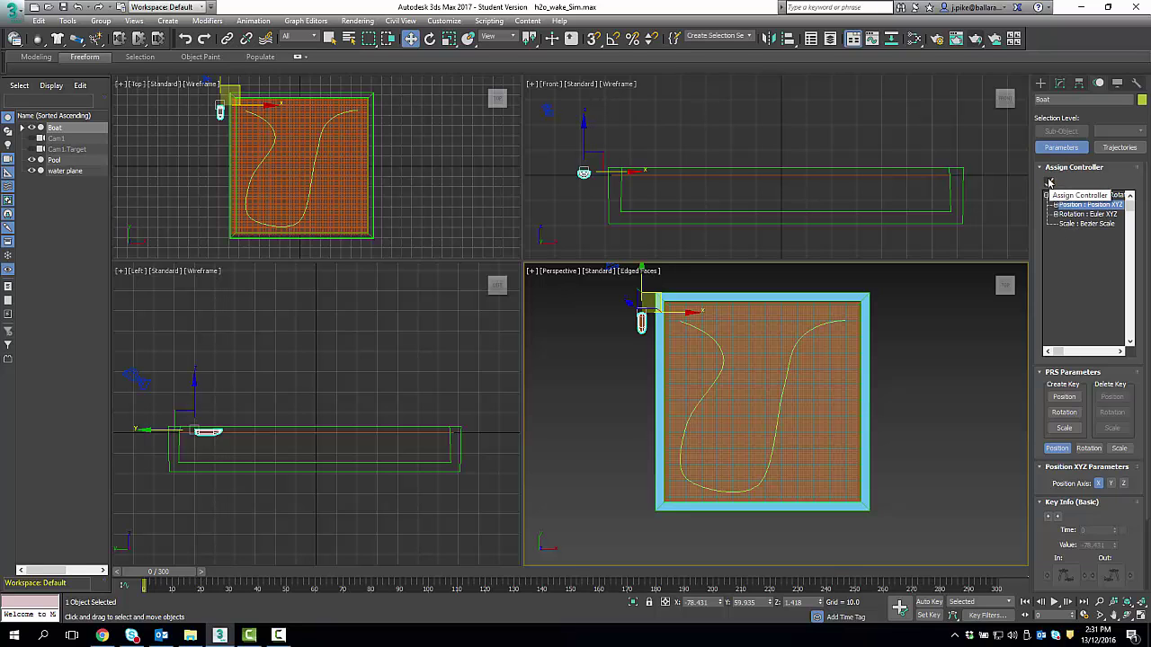
pyautogui.click(1049, 182)
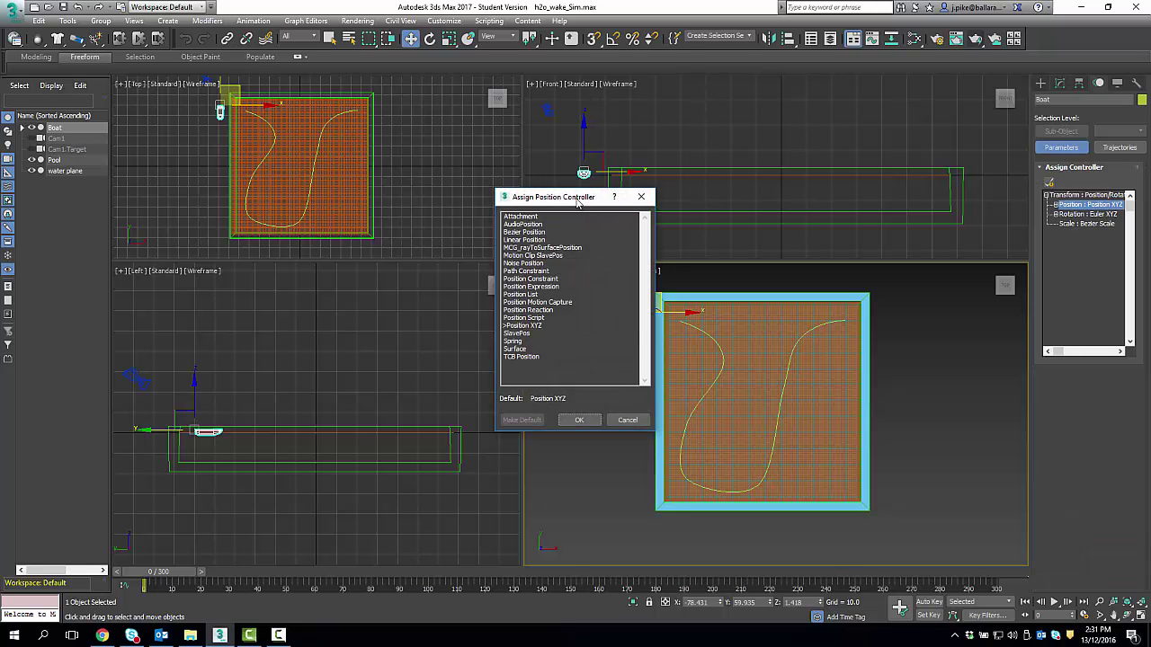
pyautogui.moveTo(578, 201); pyautogui.dragTo(1025, 222)
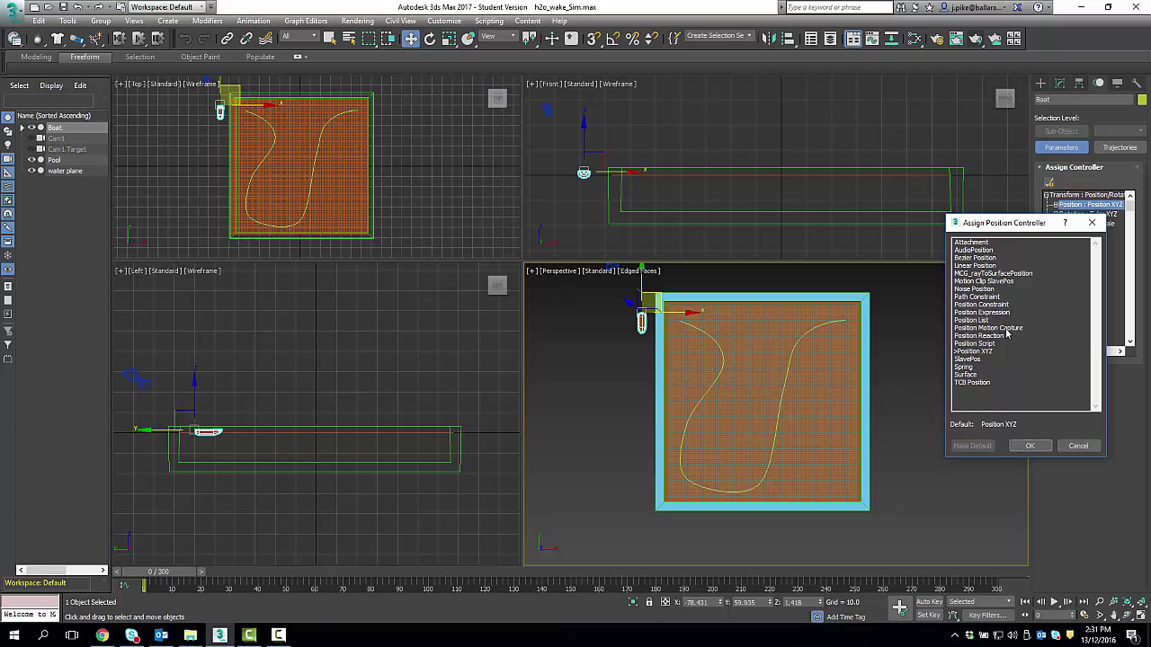
pyautogui.click(962, 297)
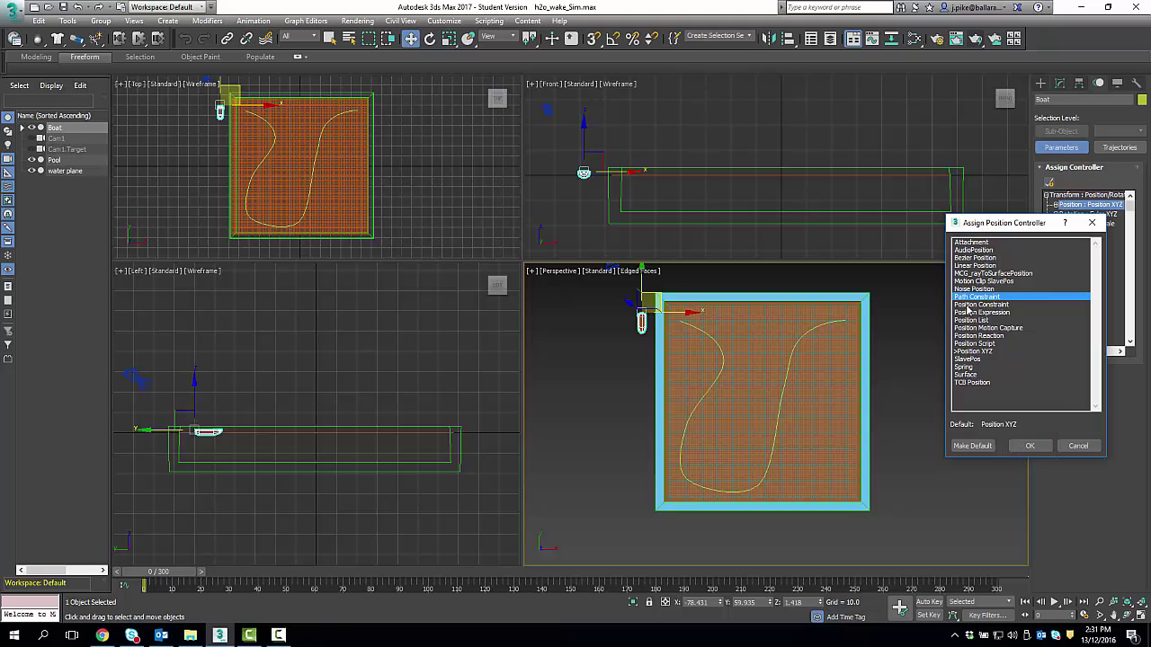
pyautogui.click(1031, 446)
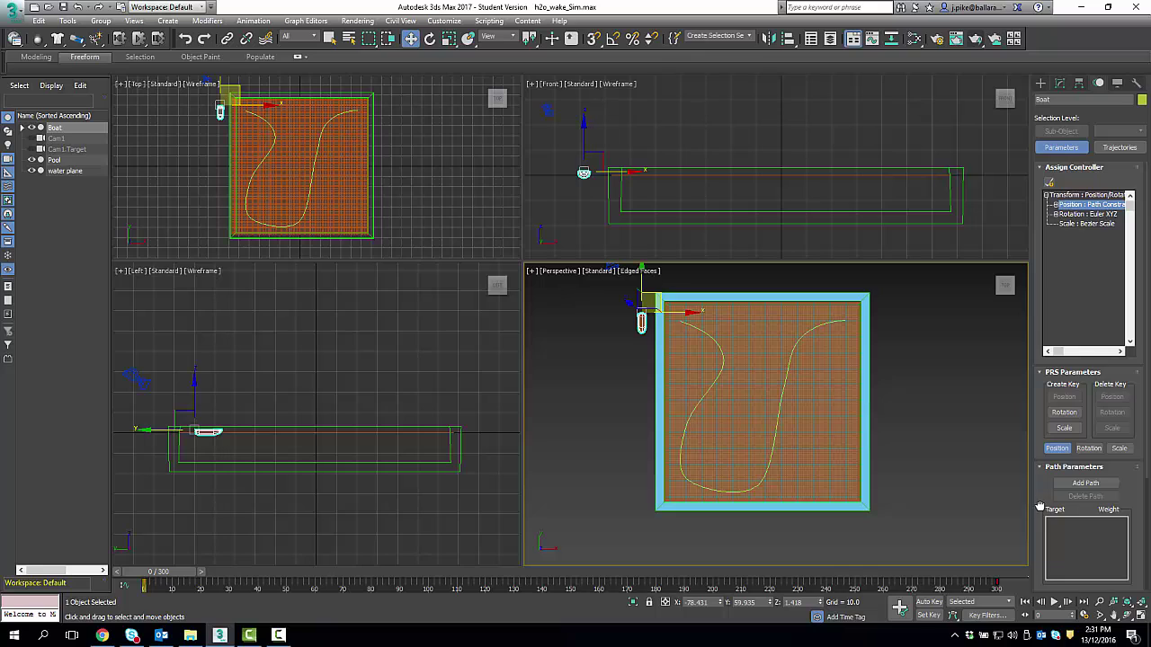
# - Add the winding spline on the water plane as the path target of the boat's constraint
pyautogui.moveTo(1037, 505); pyautogui.dragTo(1038, 315)
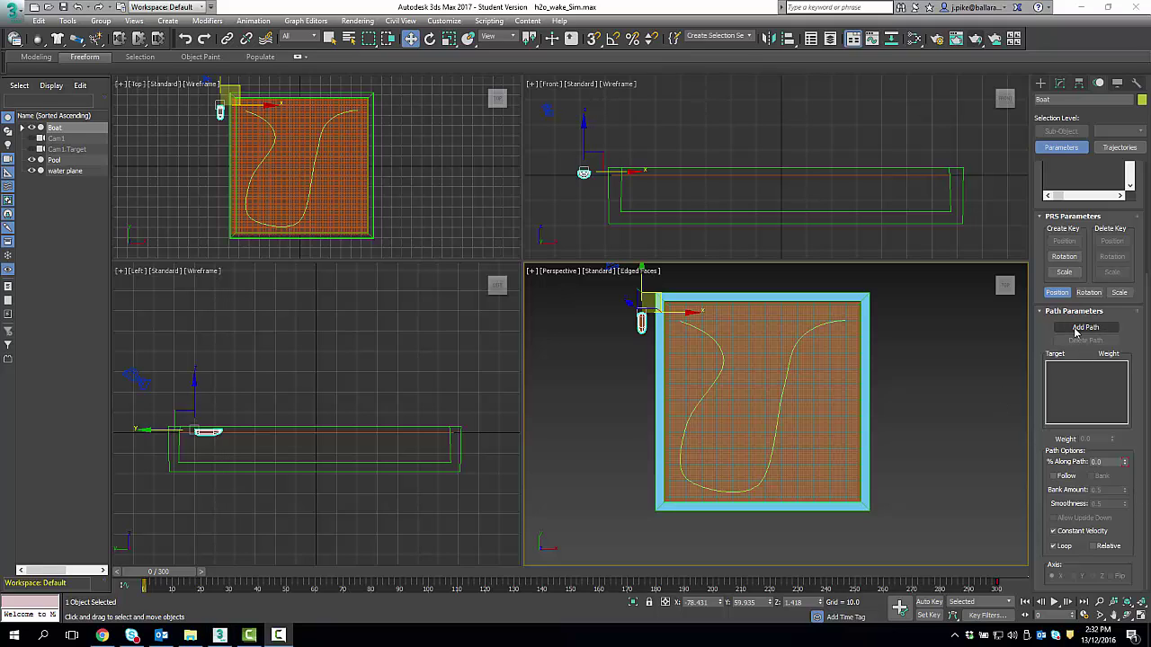
pyautogui.click(1084, 328)
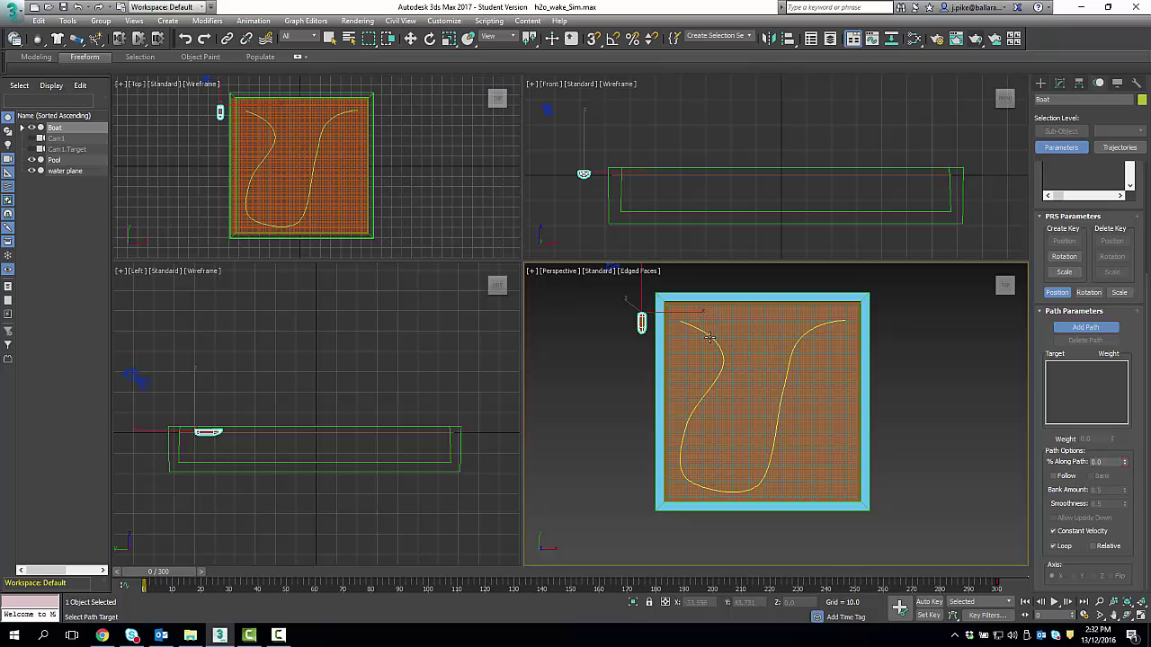
pyautogui.scroll(6, 712, 337)
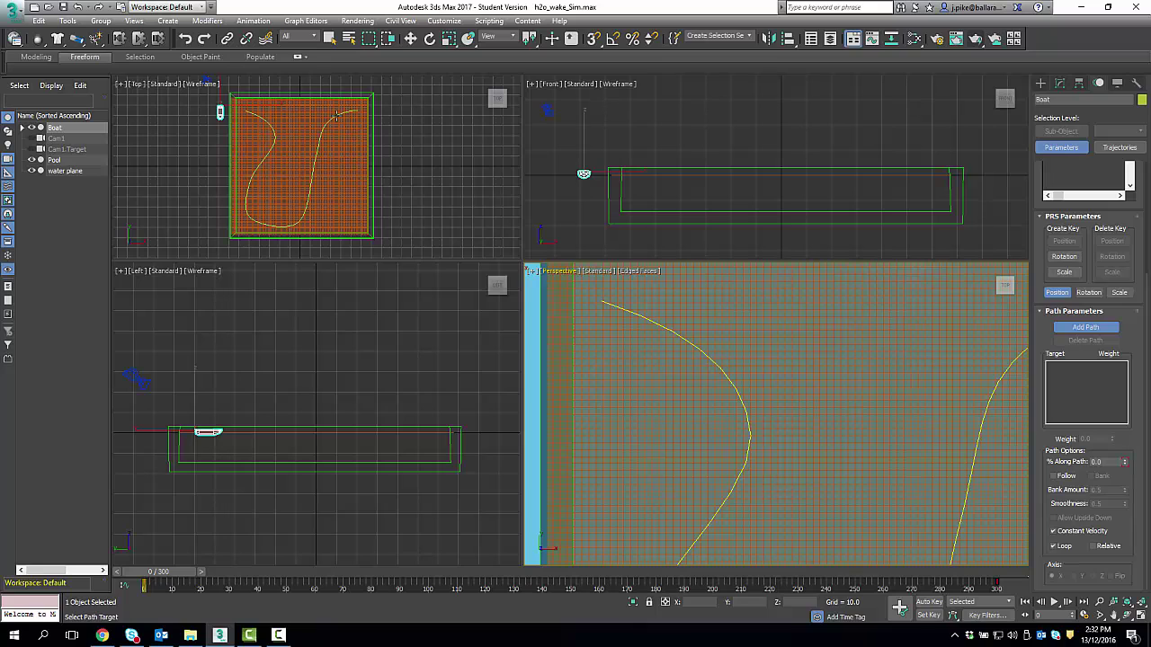
pyautogui.scroll(5, 337, 116)
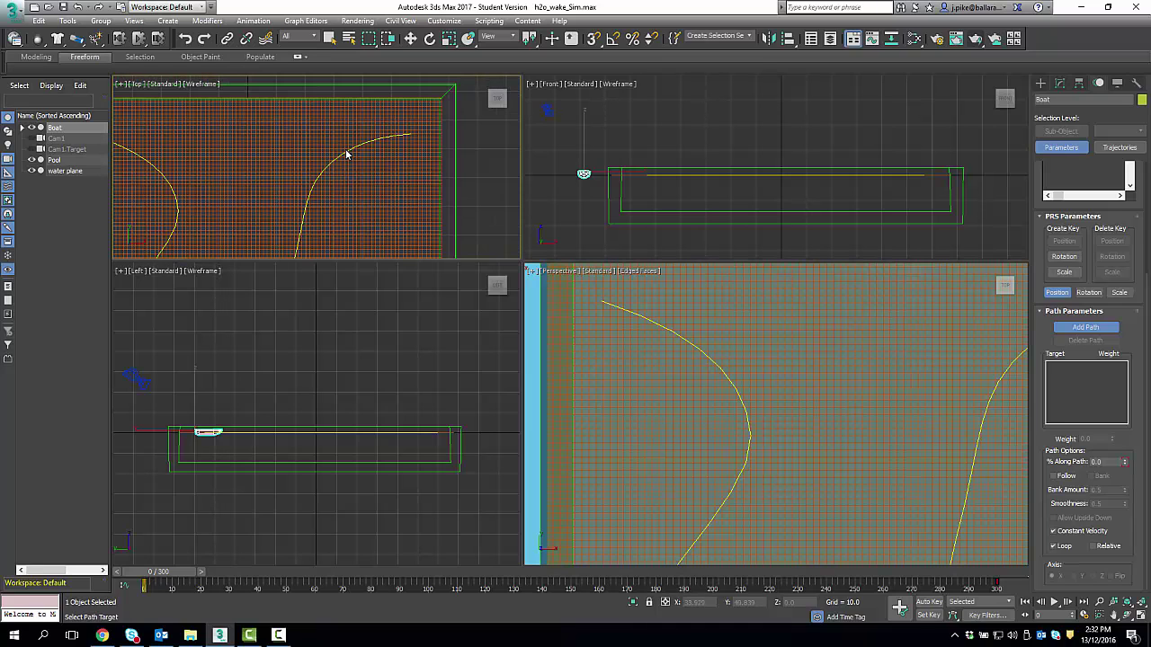
pyautogui.click(347, 151)
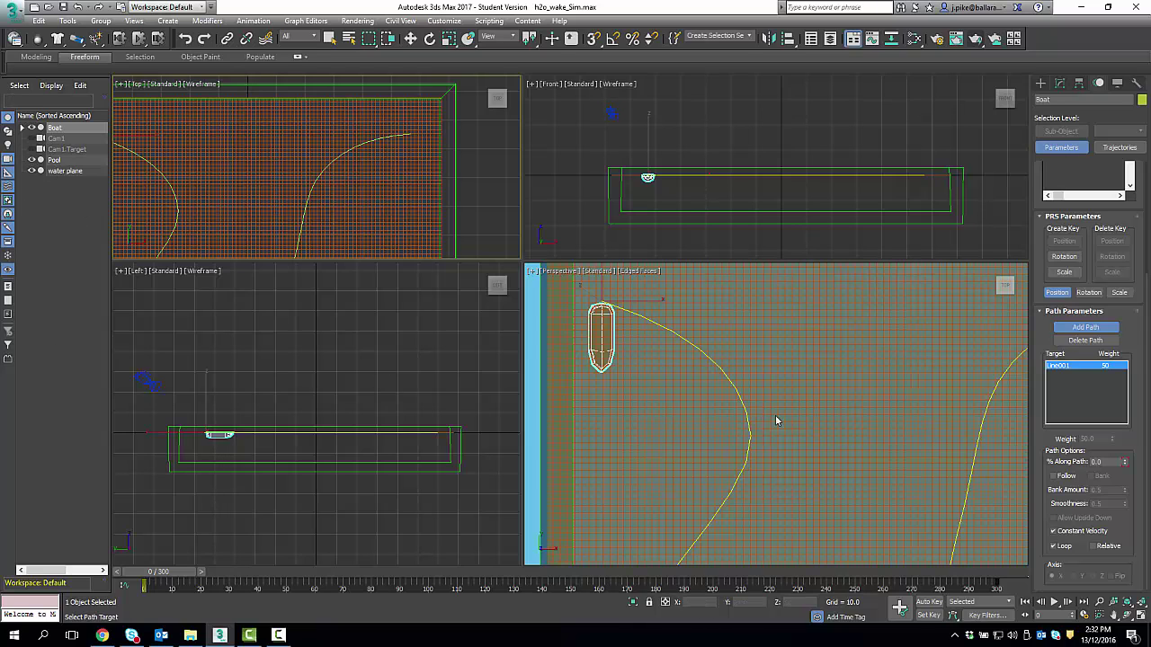
# - Make the boat follow the path's direction, with its Y axis aligned to the path and flipped
pyautogui.scroll(-10, 828, 443)
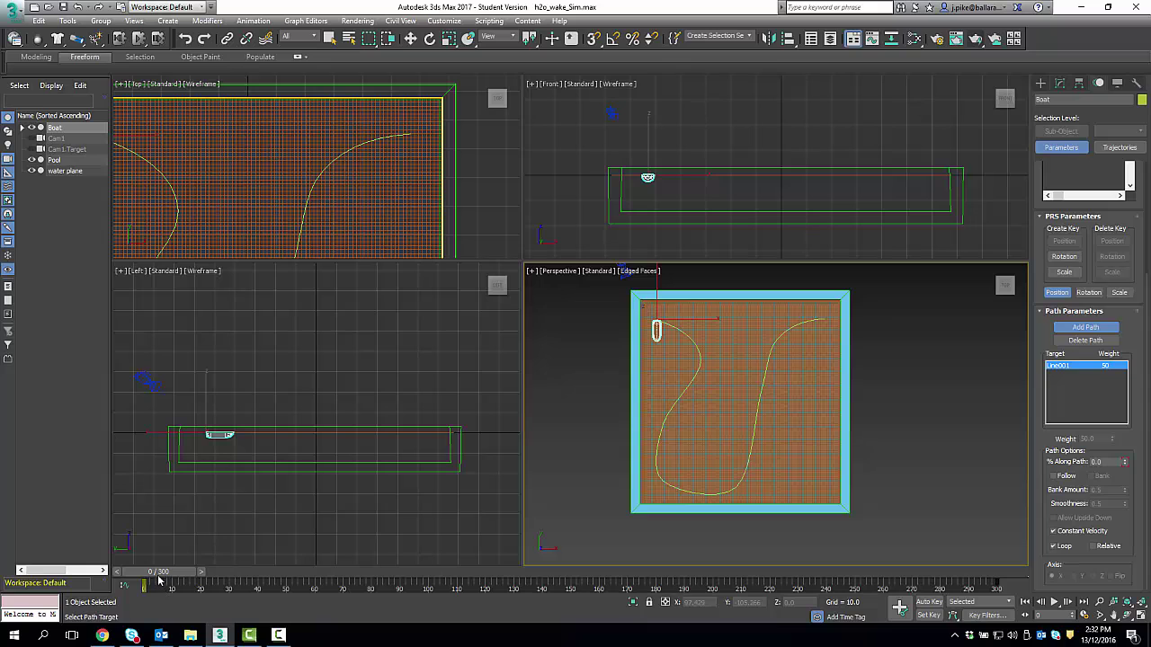
pyautogui.moveTo(156, 577)
pyautogui.mouseDown()
pyautogui.moveTo(272, 584)
pyautogui.moveTo(359, 616)
pyautogui.moveTo(481, 629)
pyautogui.moveTo(586, 640)
pyautogui.moveTo(665, 629)
pyautogui.moveTo(147, 559)
pyautogui.mouseUp()
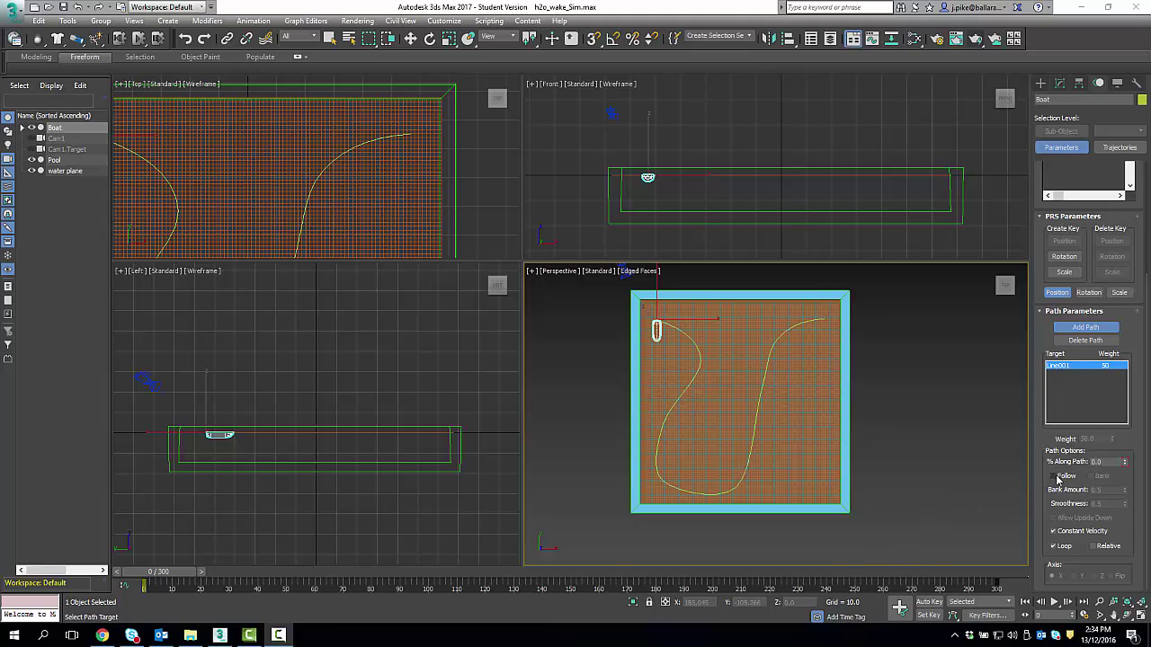
pyautogui.click(1054, 476)
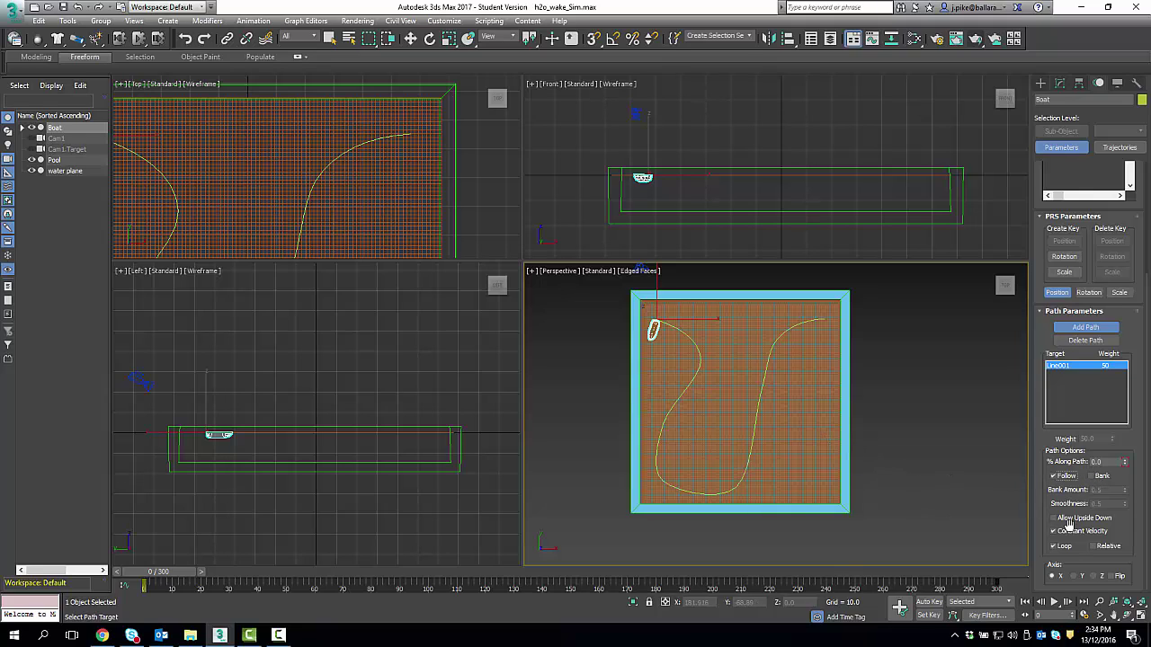
pyautogui.moveTo(1046, 533); pyautogui.dragTo(1037, 481)
pyautogui.click(1074, 577)
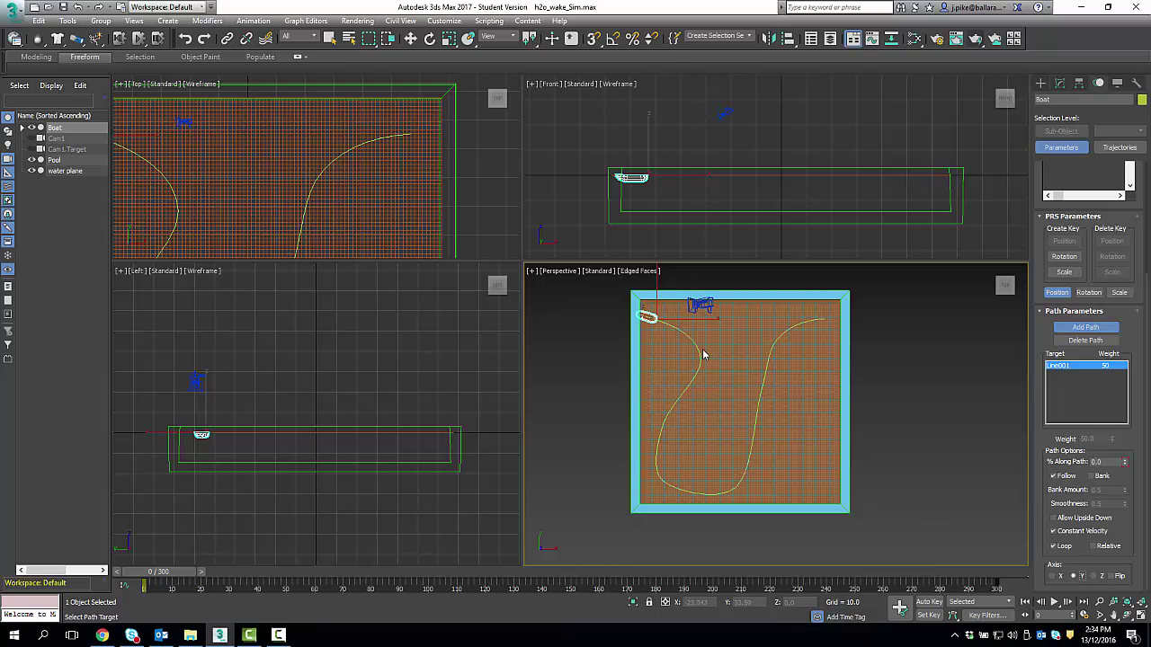
pyautogui.scroll(5, 704, 354)
pyautogui.moveTo(704, 354); pyautogui.dragTo(841, 454, button='middle')
pyautogui.scroll(4, 850, 463)
pyautogui.scroll(-4, 860, 474)
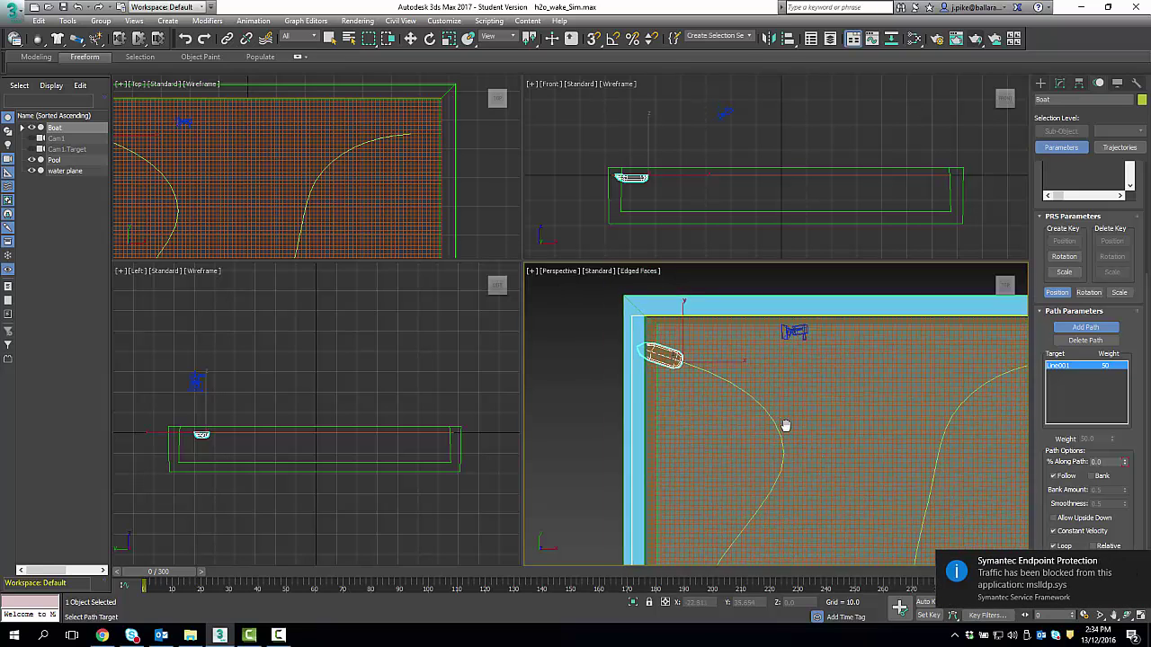
pyautogui.click(1140, 562)
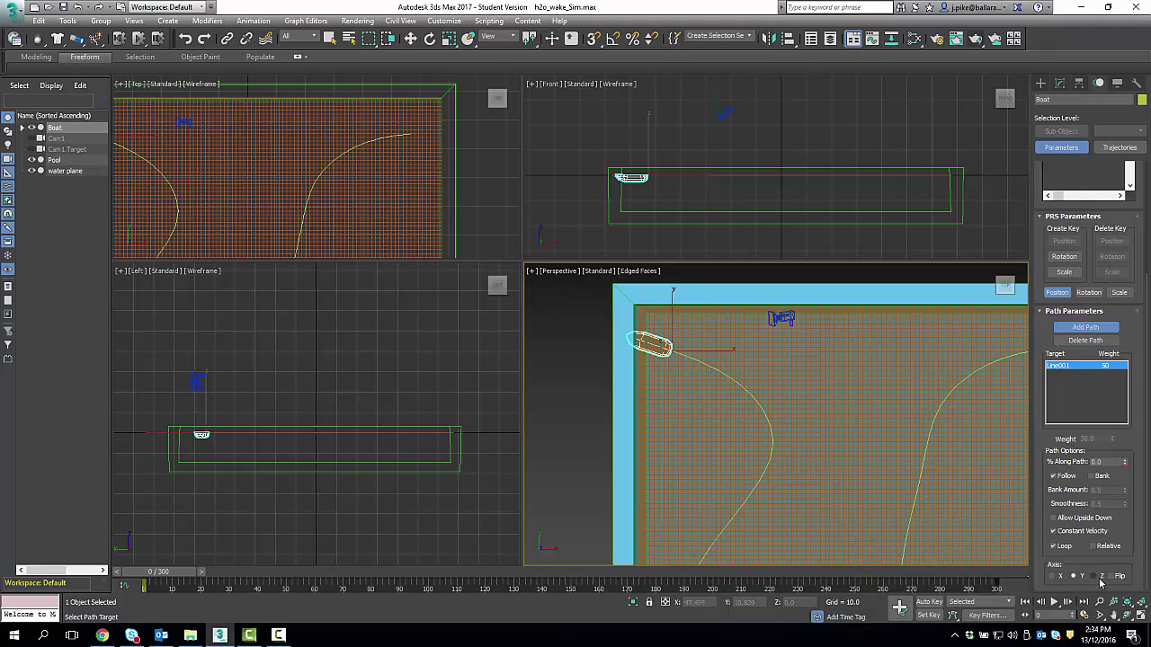
pyautogui.click(1112, 576)
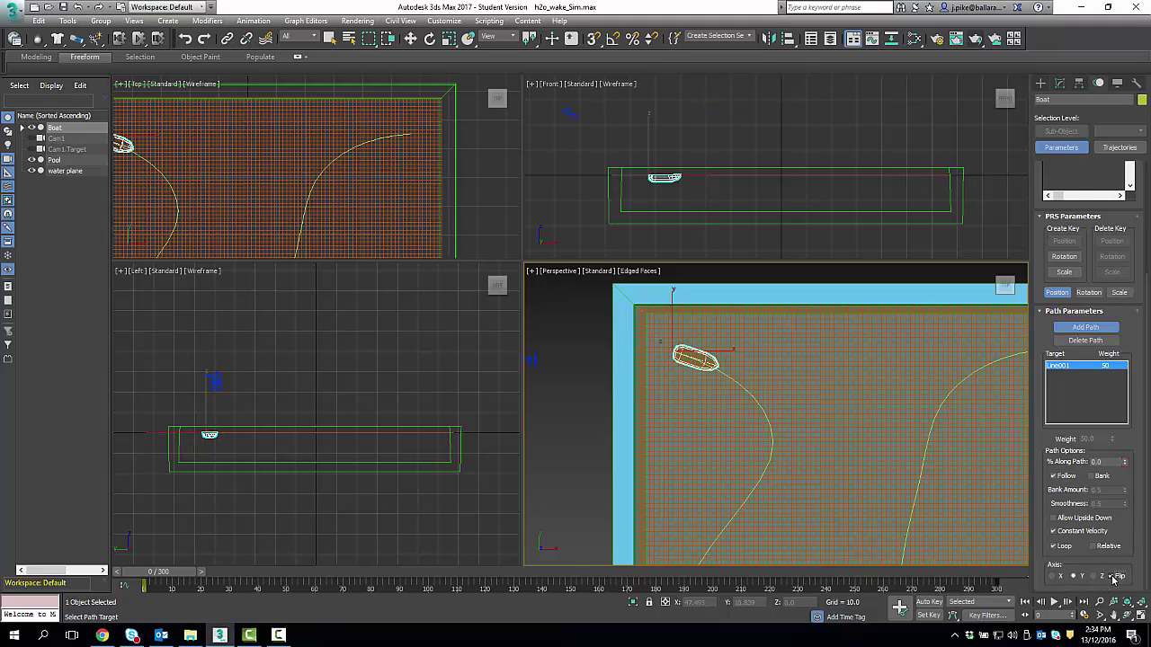
# - Scrub the timeline to check the boat's heading along the whole path
pyautogui.scroll(-5, 830, 501)
pyautogui.moveTo(830, 500); pyautogui.dragTo(731, 385, button='middle')
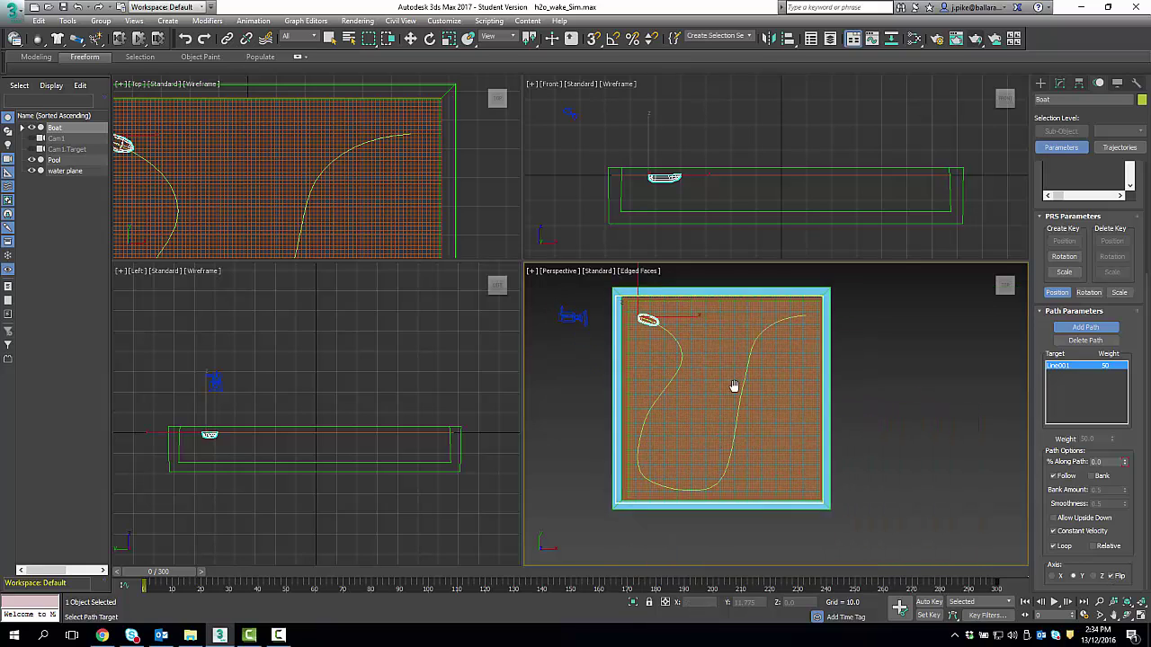
pyautogui.scroll(2, 756, 413)
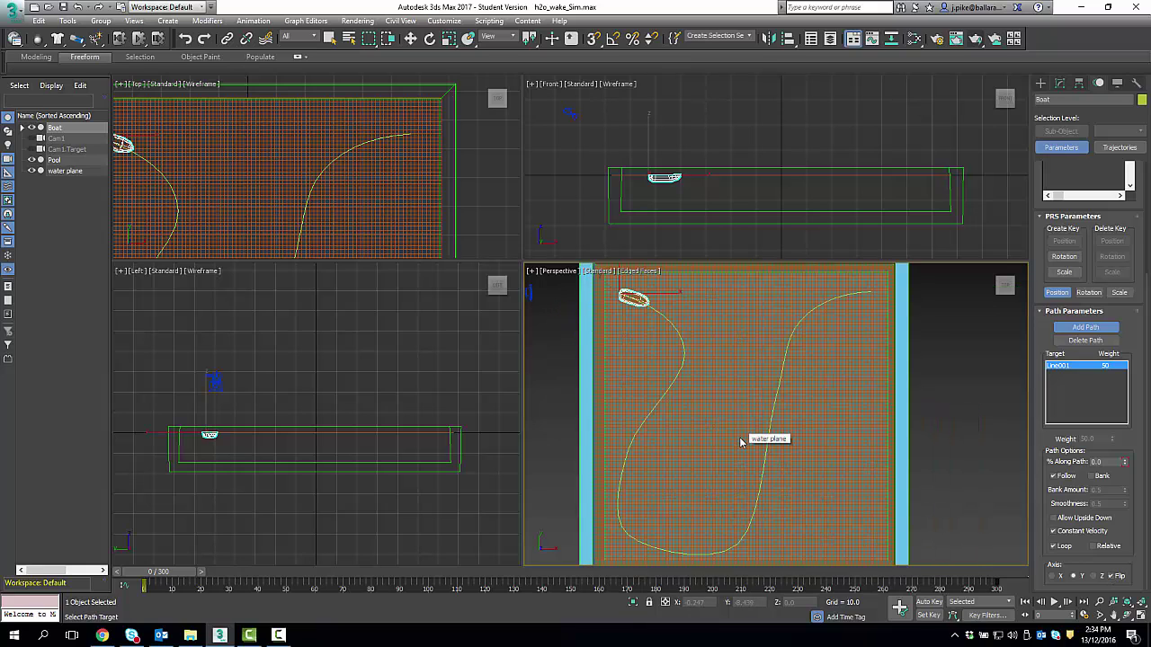
pyautogui.scroll(-3, 744, 439)
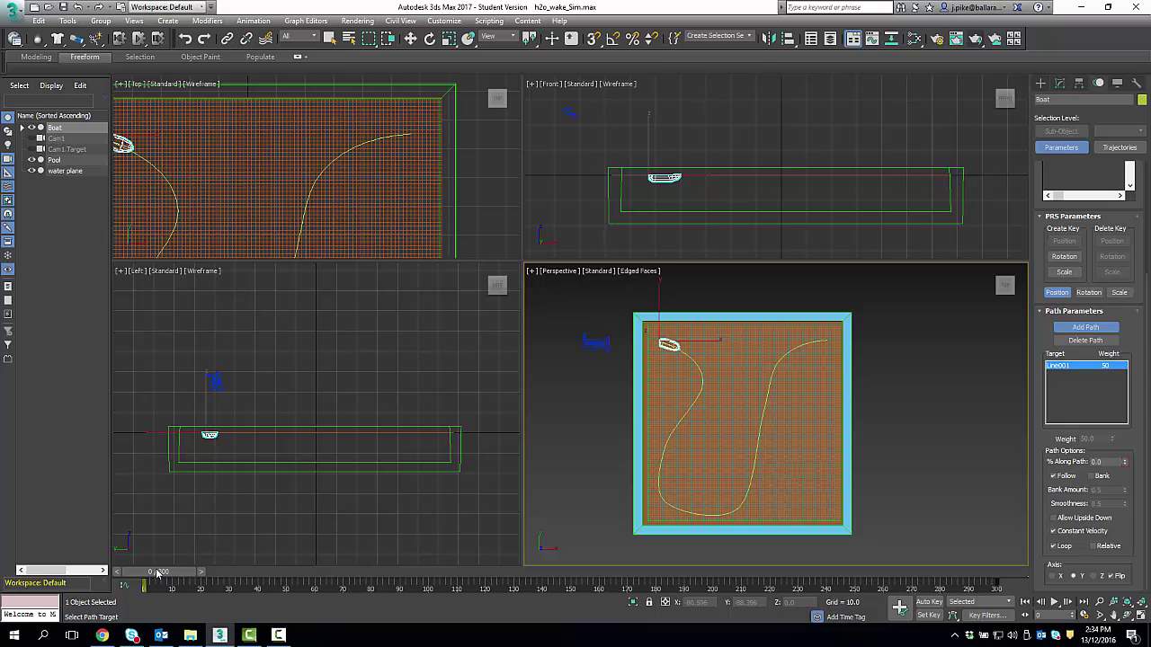
pyautogui.moveTo(157, 572); pyautogui.dragTo(148, 479)
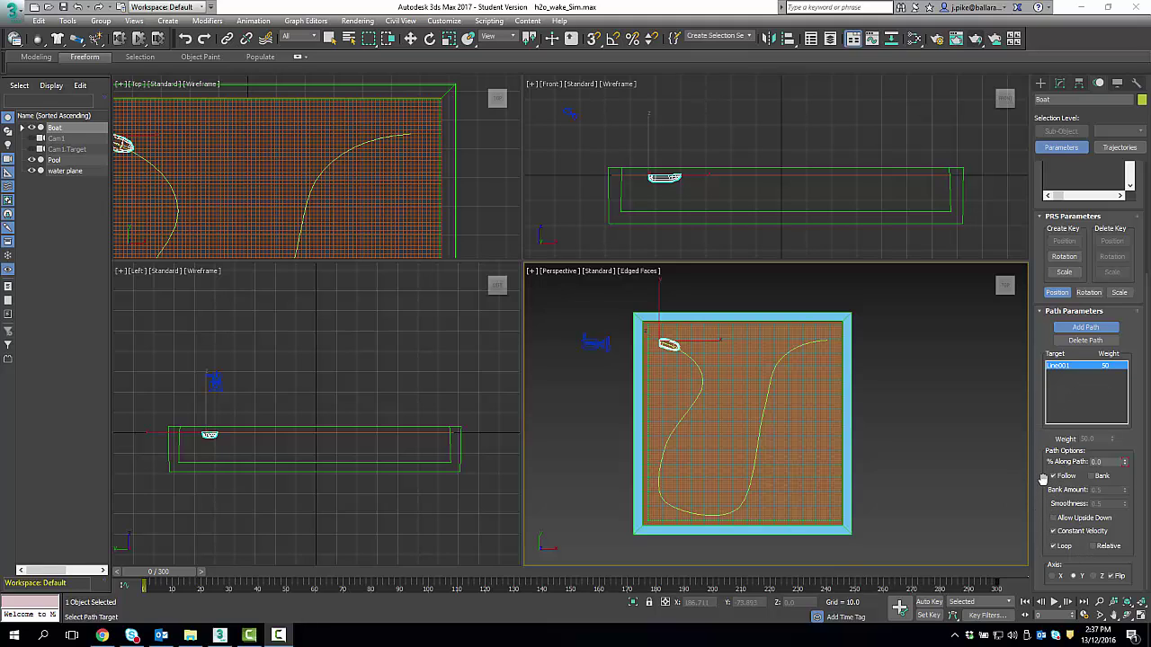
# - Enable banking on the boat's path constraint and inspect the boat up close from an angled perspective
pyautogui.click(1095, 477)
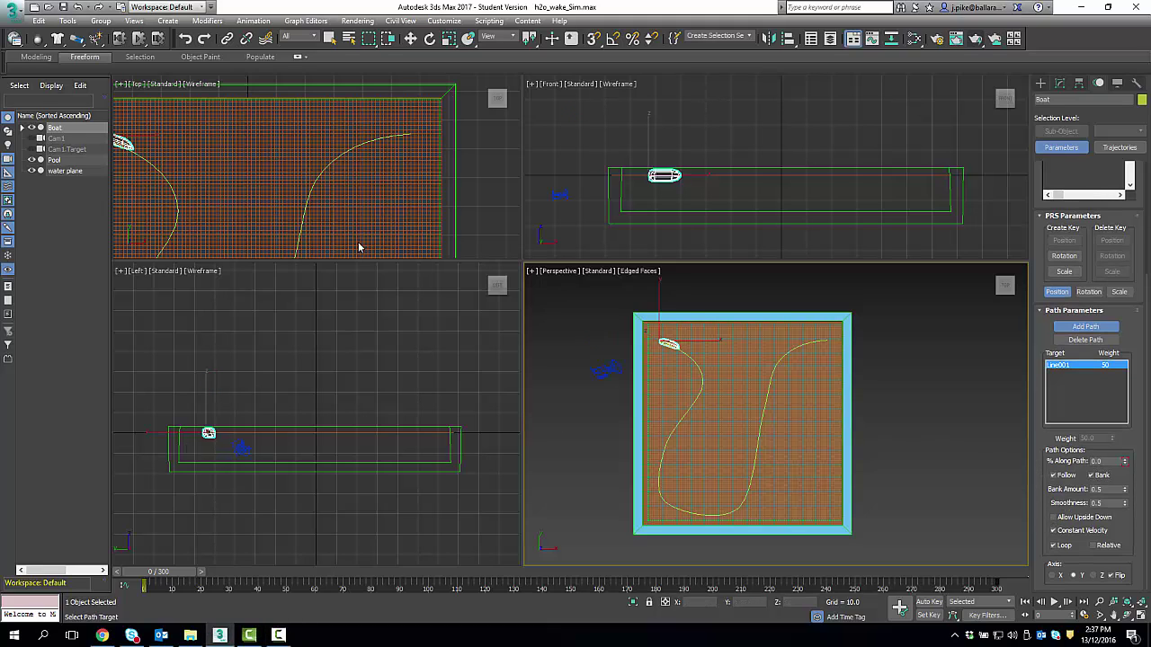
pyautogui.click(998, 297)
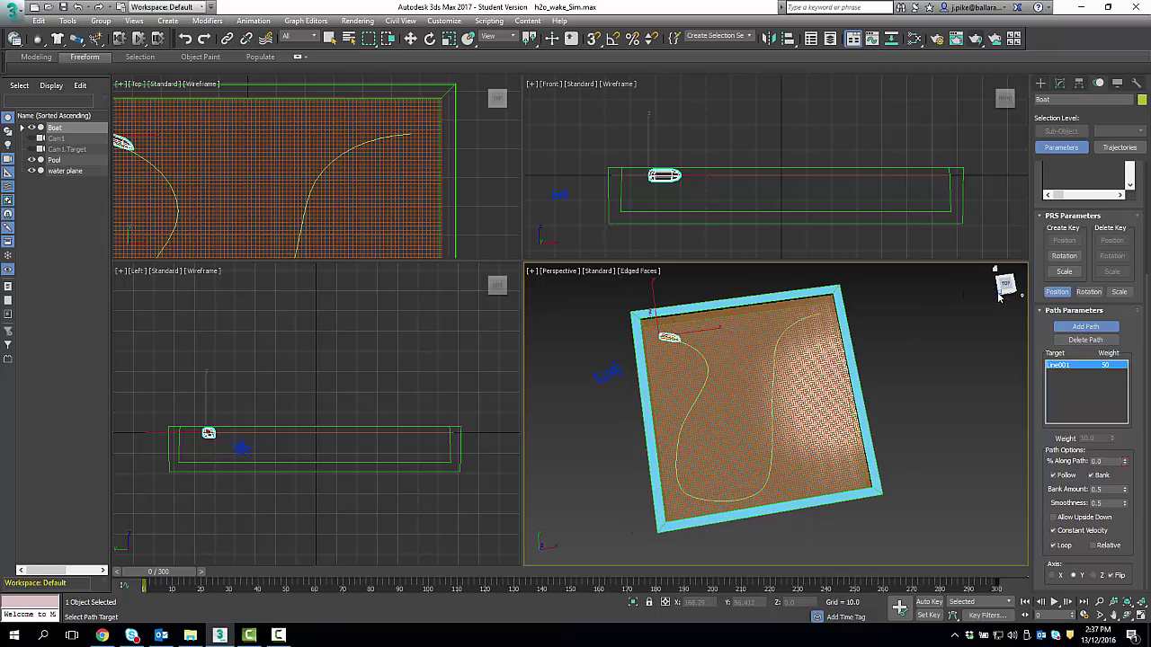
pyautogui.scroll(5, 783, 355)
pyautogui.moveTo(888, 406); pyautogui.dragTo(915, 403, button='middle')
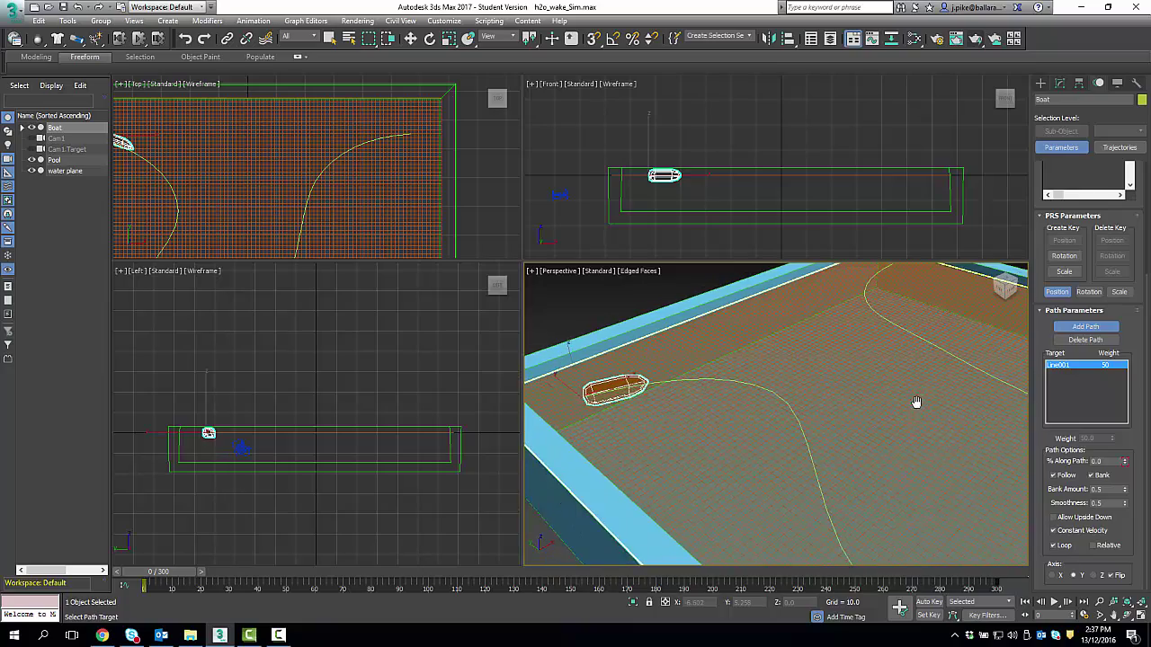
pyautogui.scroll(4, 915, 403)
pyautogui.scroll(-4, 635, 384)
pyautogui.moveTo(634, 384); pyautogui.dragTo(804, 378, button='middle')
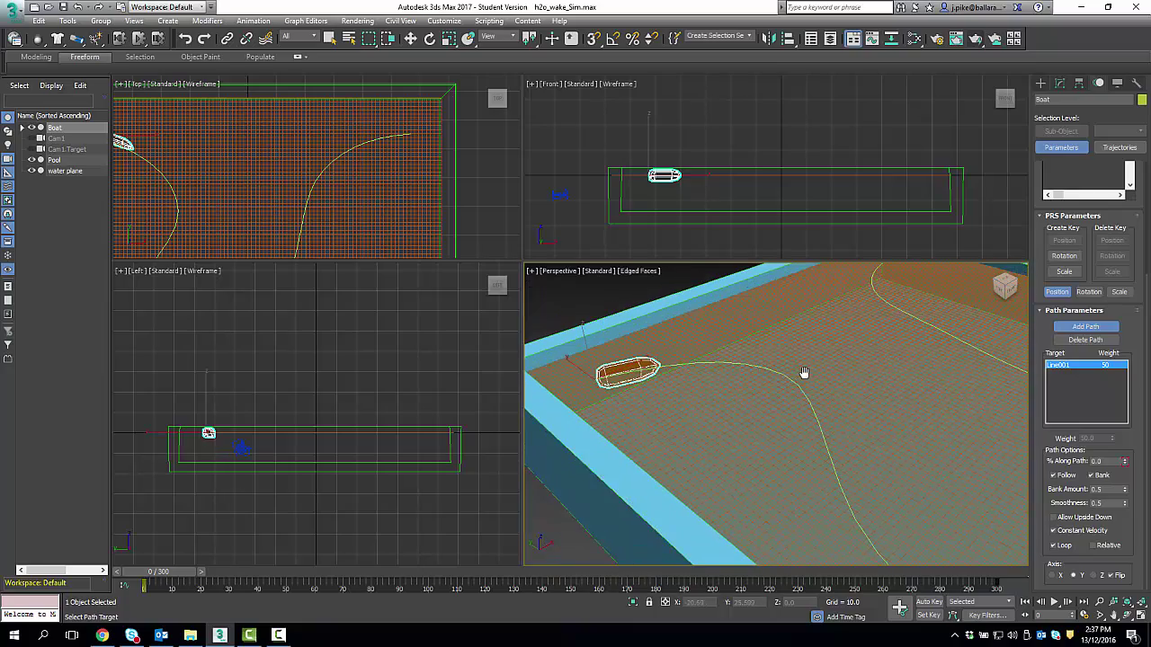
pyautogui.scroll(-4, 737, 385)
pyautogui.scroll(5, 735, 391)
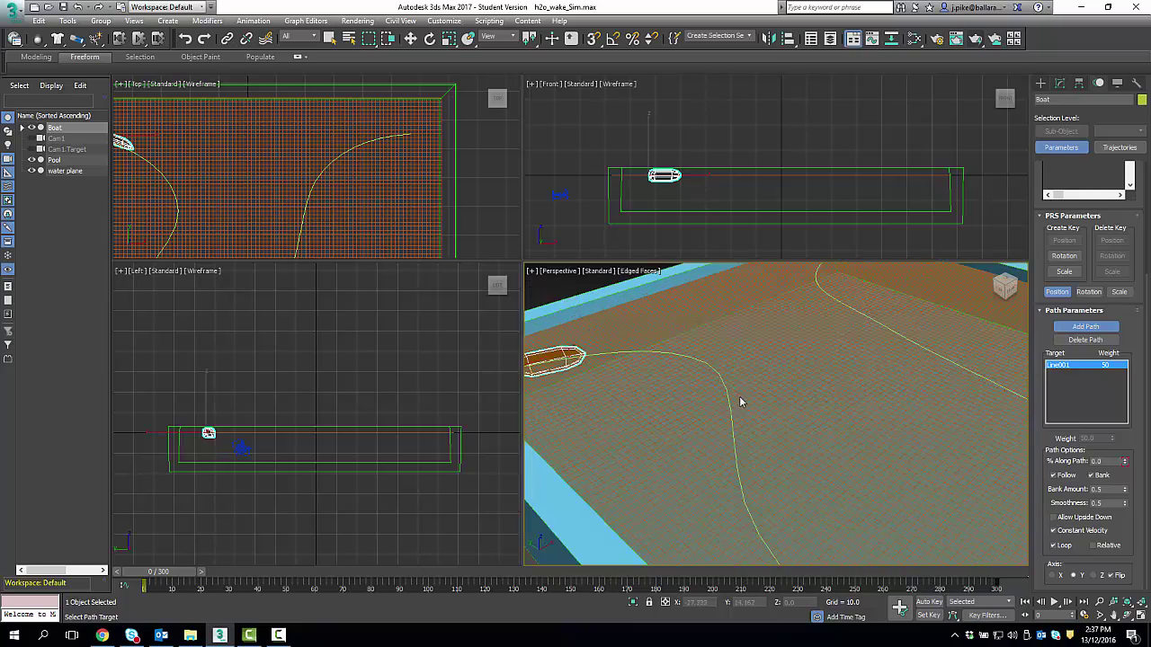
pyautogui.moveTo(740, 398); pyautogui.dragTo(771, 393, button='middle')
# - Set the path constraint's bank amount to 0.15 and smoothness to 0.15, and scrub the timeline to preview the banking
pyautogui.click(1089, 474)
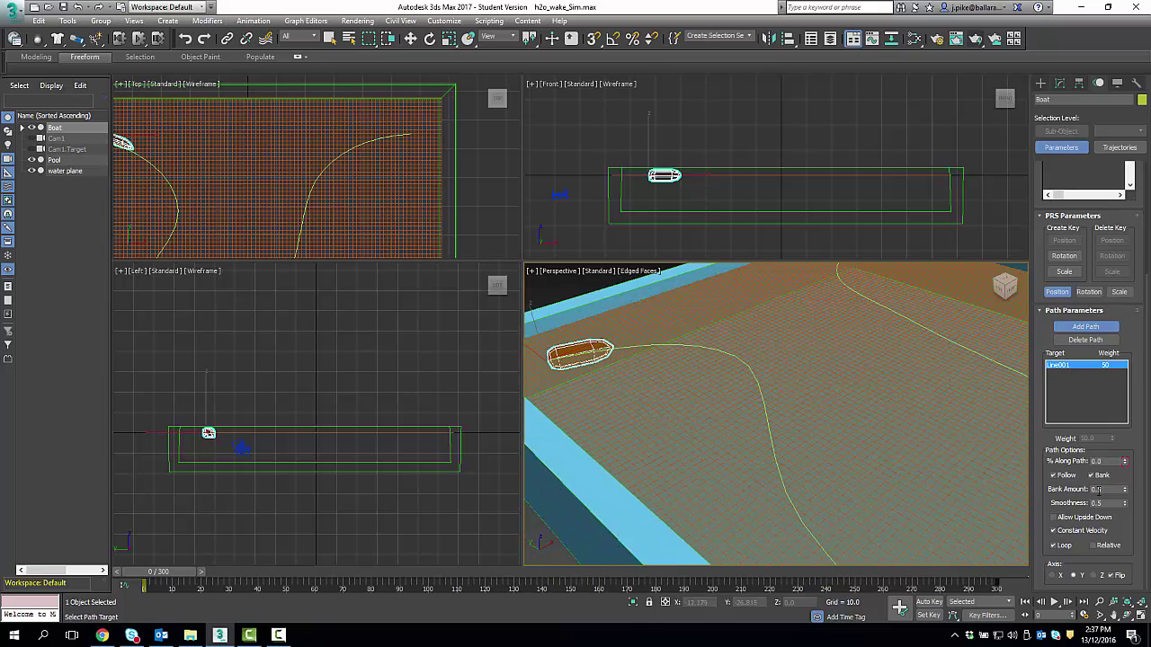
pyautogui.click(1106, 489)
pyautogui.click(1111, 504)
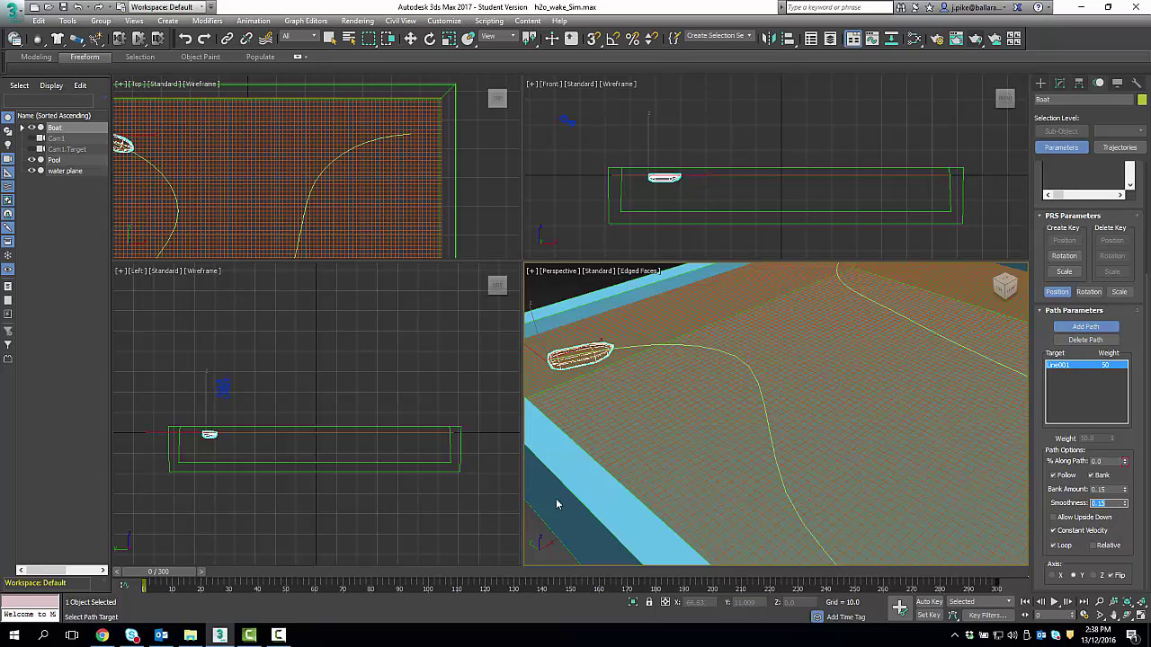
pyautogui.moveTo(176, 578); pyautogui.dragTo(145, 464)
# - Move the water plane down about 1.2 units along Z in the front view so the boat sits slightly higher in the water
pyautogui.scroll(5, 681, 208)
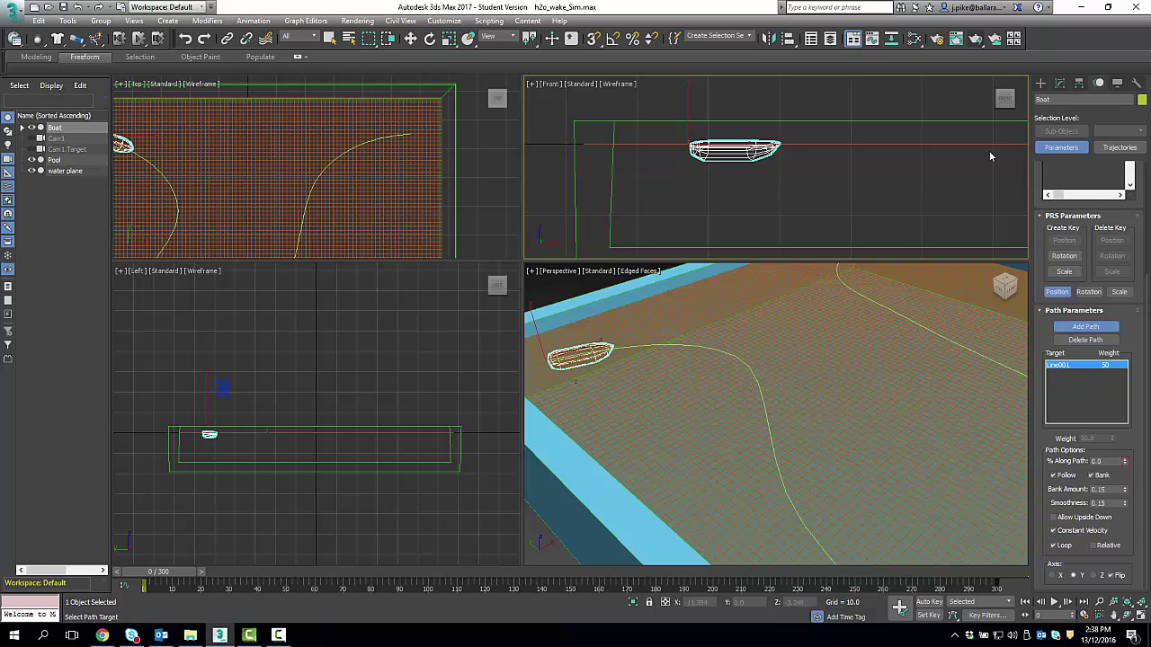
pyautogui.press('w')
pyautogui.click(1041, 83)
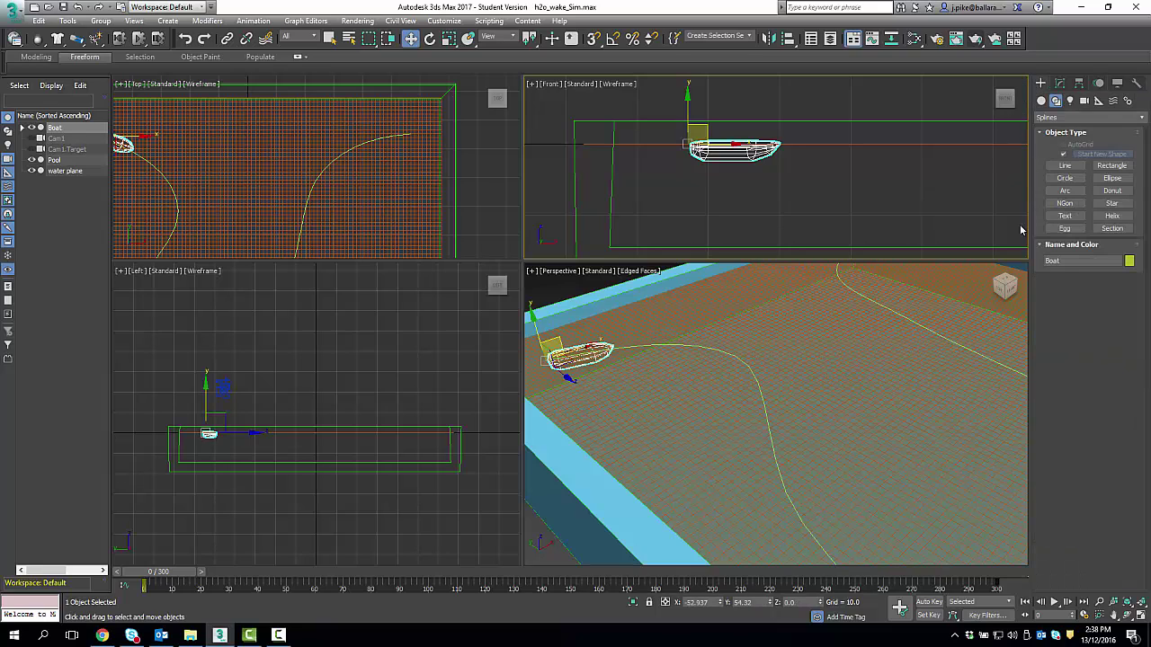
pyautogui.click(640, 312)
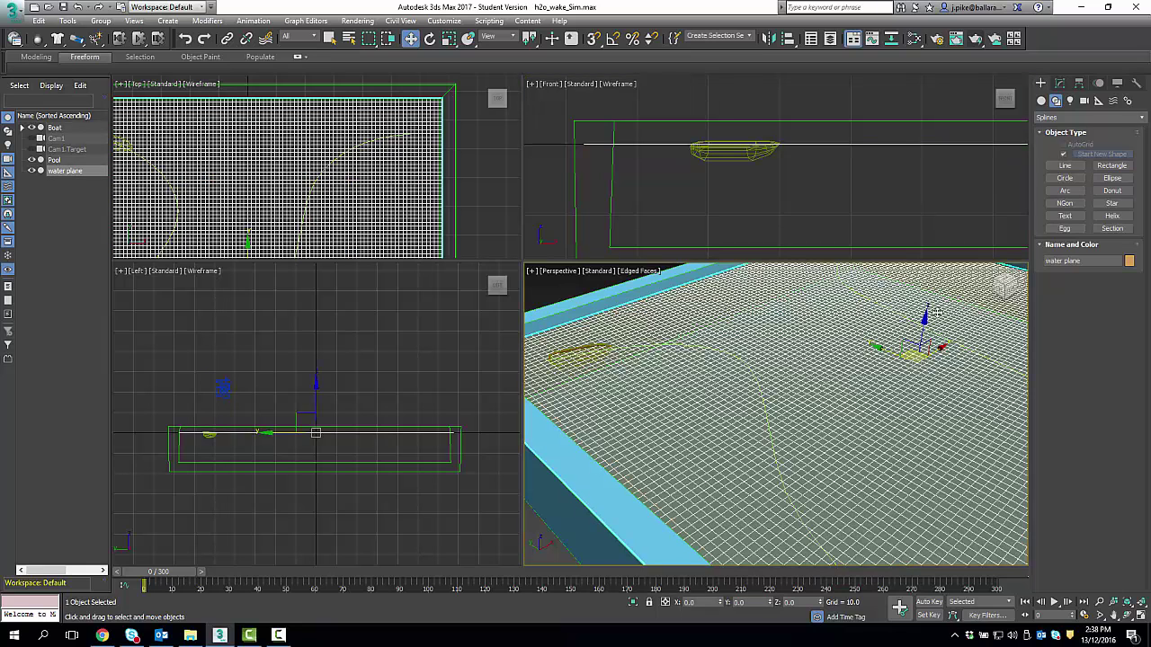
pyautogui.scroll(-3, 835, 188)
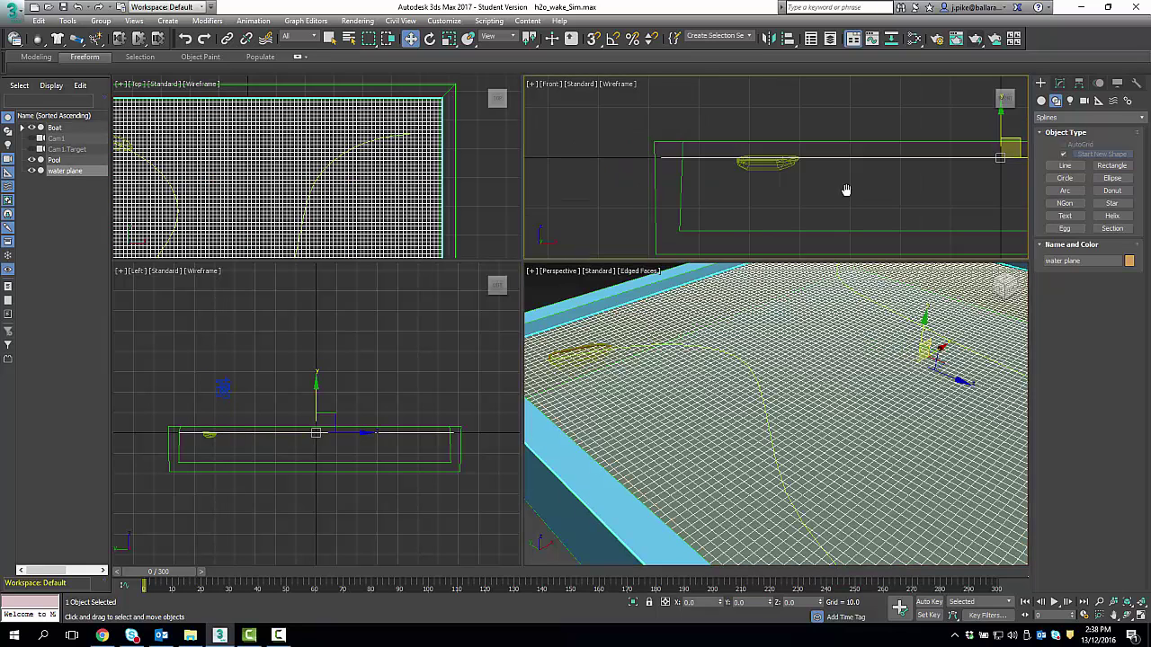
pyautogui.moveTo(845, 188); pyautogui.dragTo(733, 191, button='middle')
pyautogui.scroll(2, 734, 194)
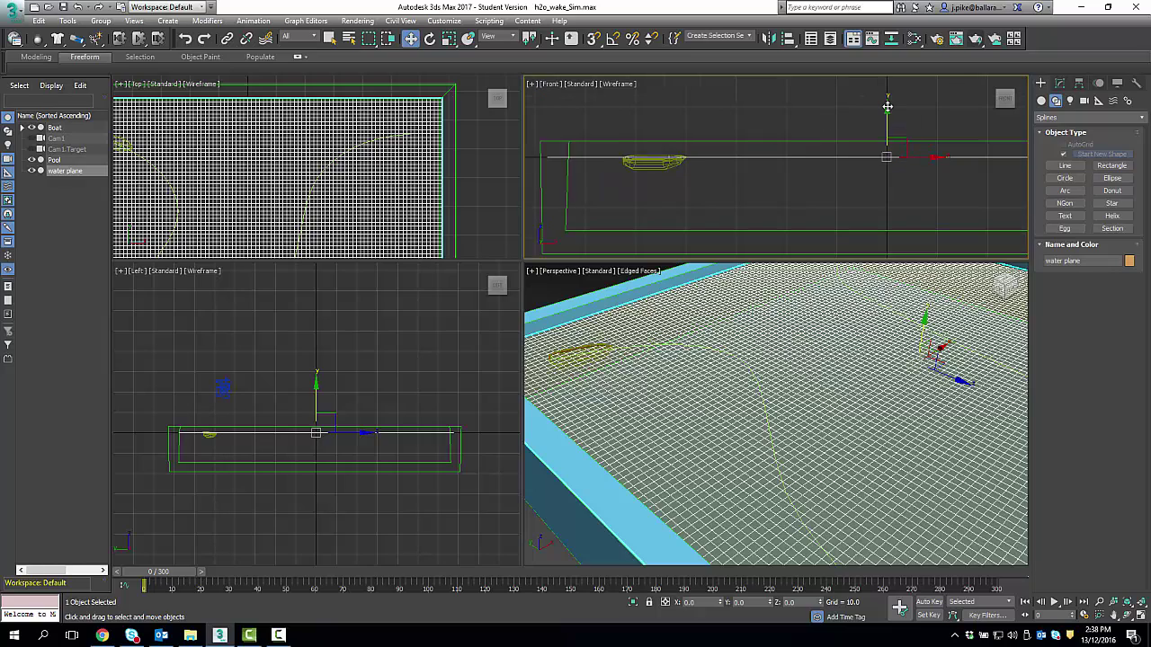
pyautogui.moveTo(888, 106); pyautogui.dragTo(888, 113)
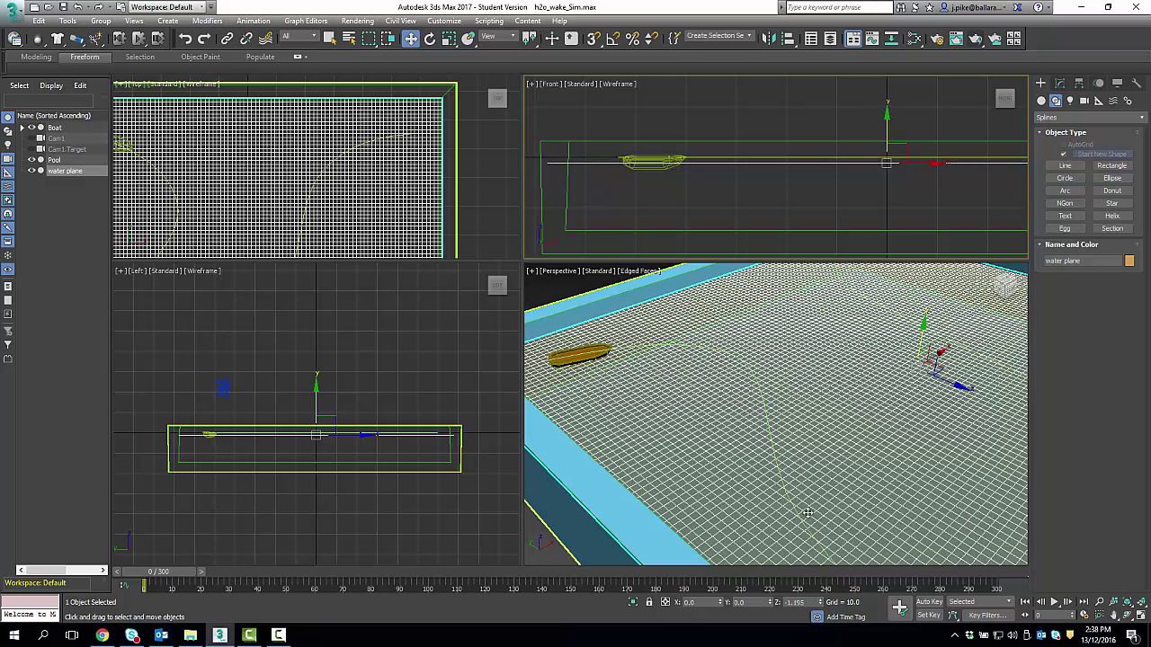
# - Play the animation to check how the boat moves and tilts on the water, and return to frame 0
pyautogui.click(1054, 602)
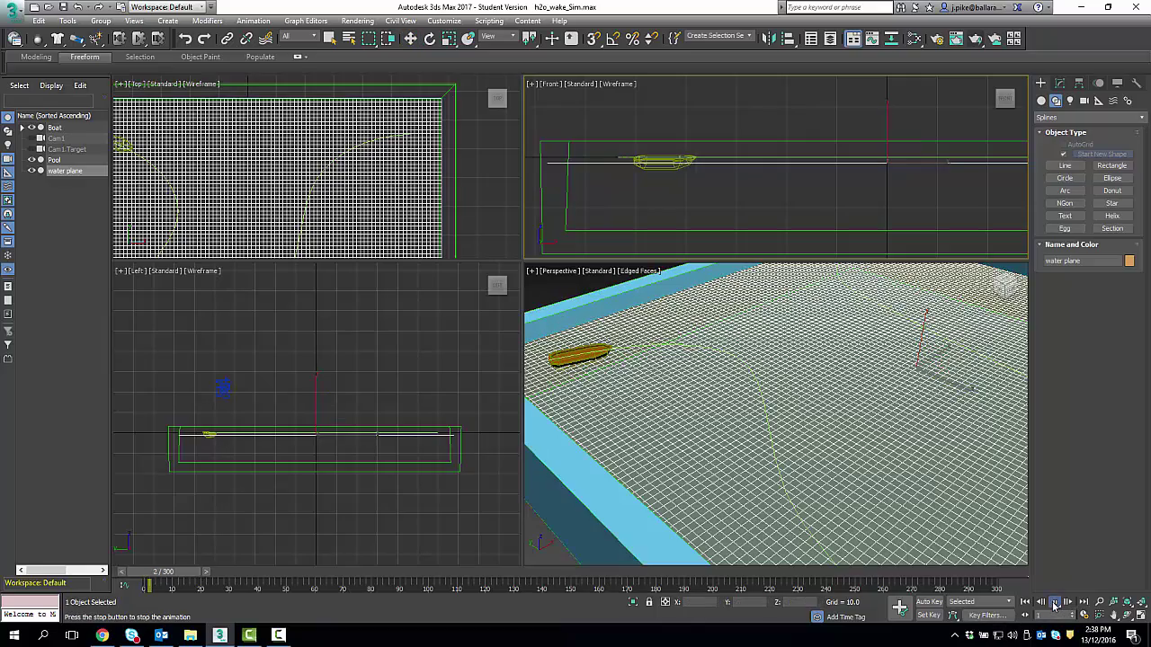
pyautogui.click(765, 470)
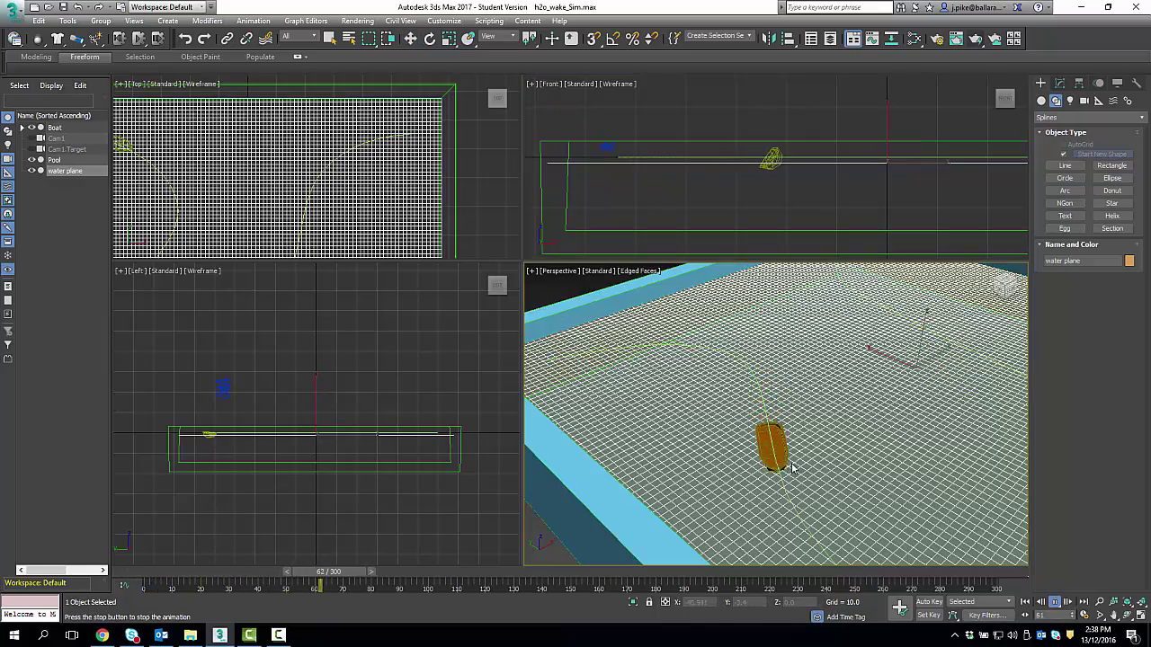
pyautogui.press('c')
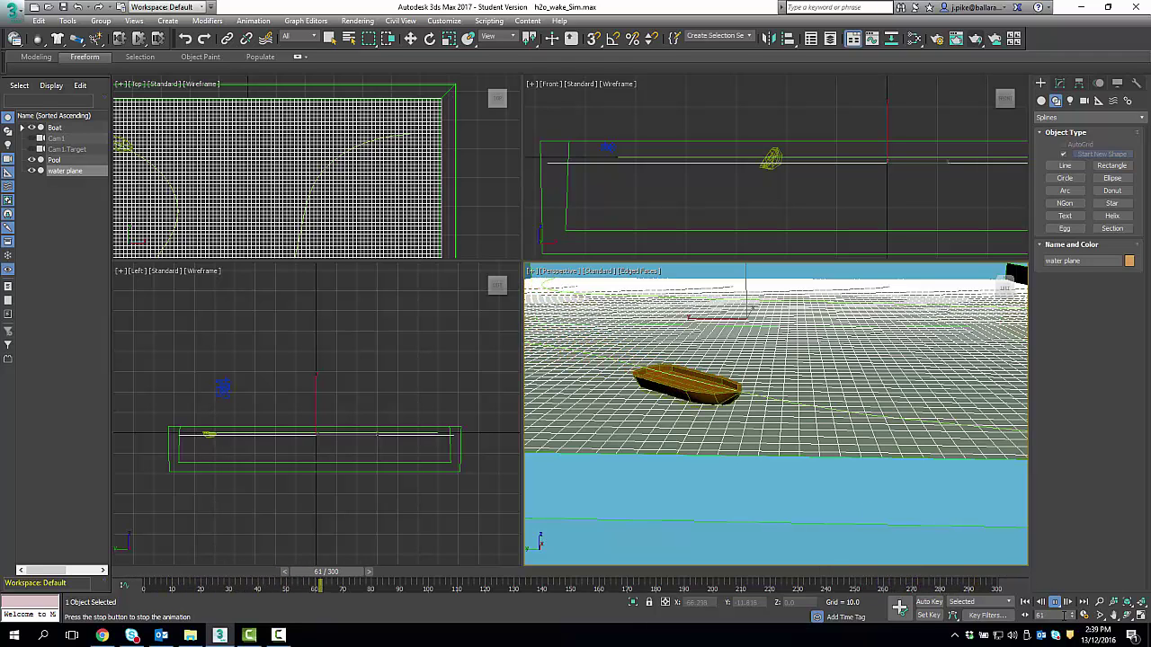
pyautogui.click(1026, 602)
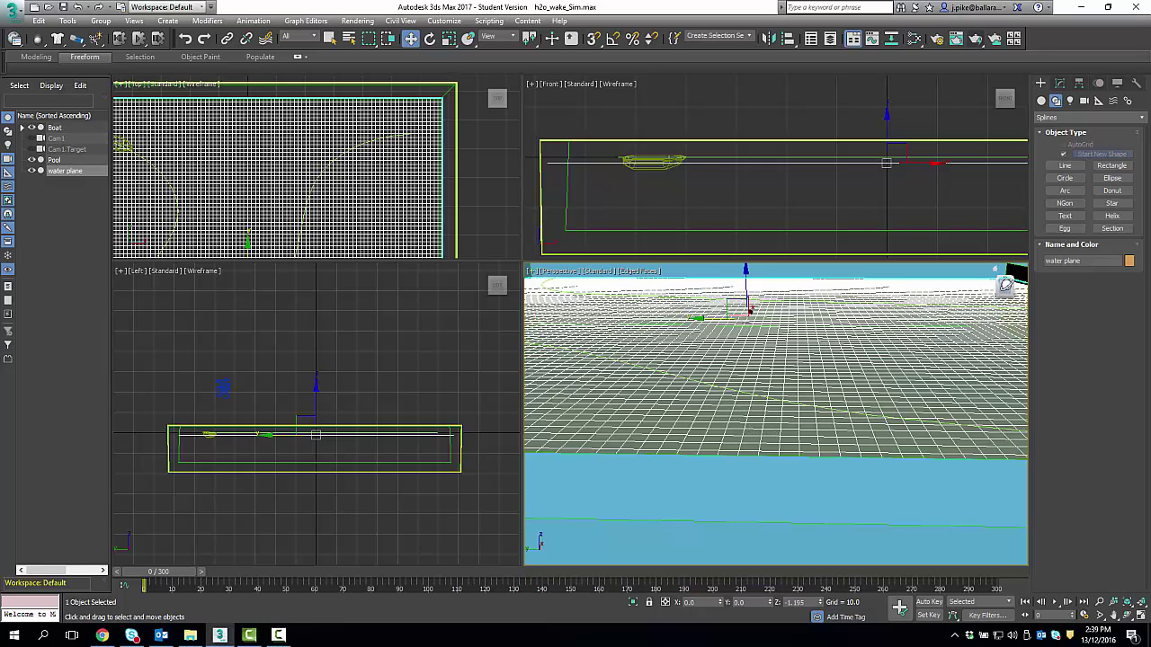
# - Examine the whole pool and the boat's path in the perspective and top views
pyautogui.moveTo(1006, 284); pyautogui.dragTo(812, 411)
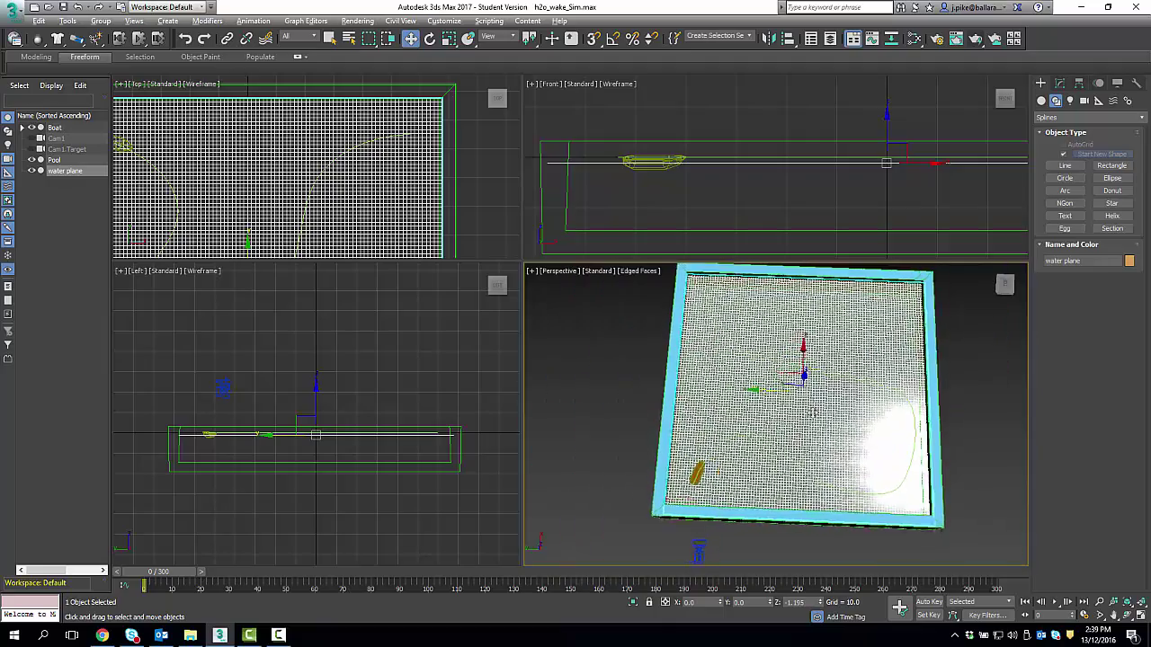
pyautogui.keyDown('alt'); pyautogui.moveTo(812, 412); pyautogui.dragTo(630, 503, button='middle'); pyautogui.keyUp('alt')
pyautogui.scroll(5, 837, 392)
pyautogui.scroll(-3, 825, 387)
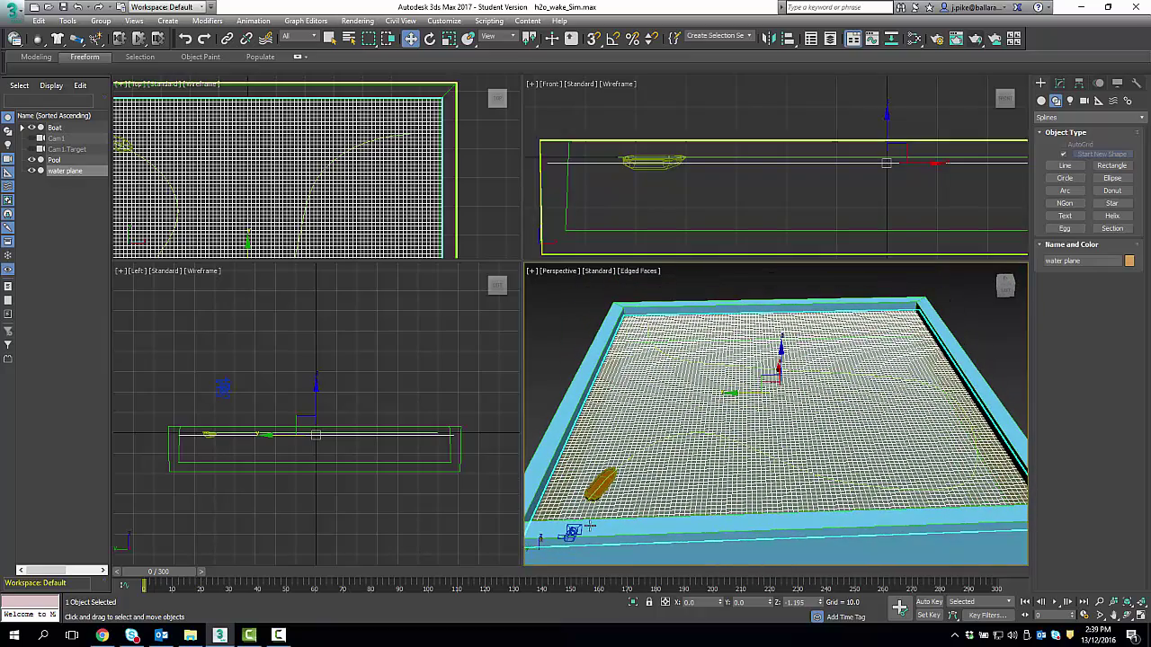
pyautogui.click(587, 493)
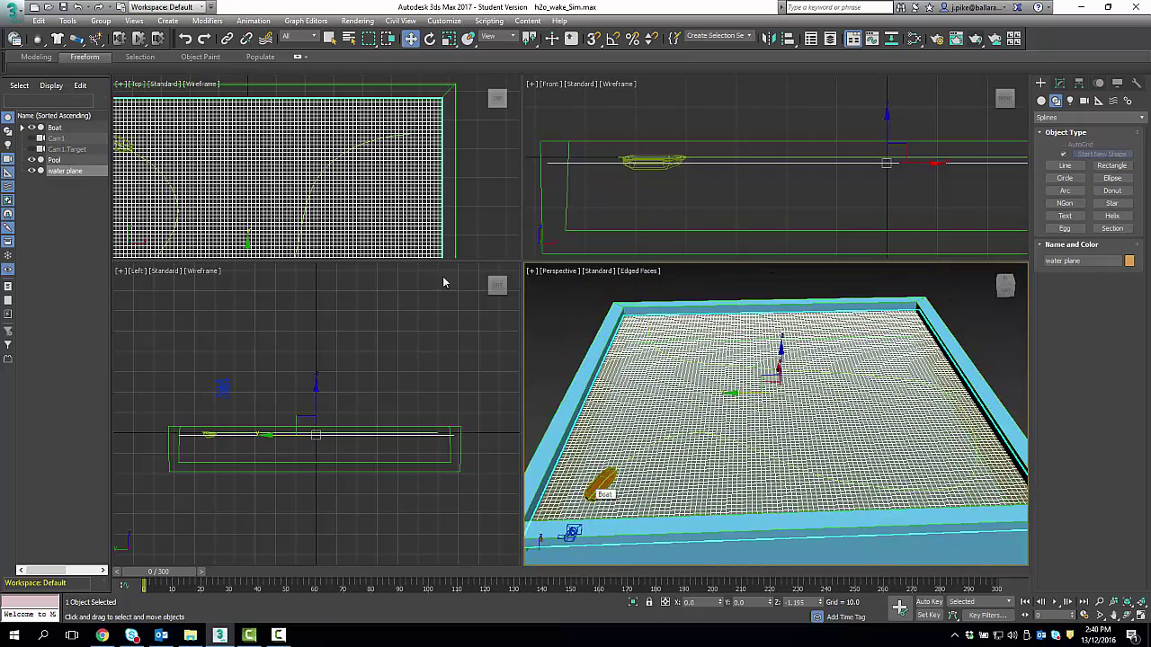
pyautogui.scroll(-6, 321, 171)
pyautogui.moveTo(306, 180); pyautogui.dragTo(322, 145, button='middle')
pyautogui.scroll(2, 322, 145)
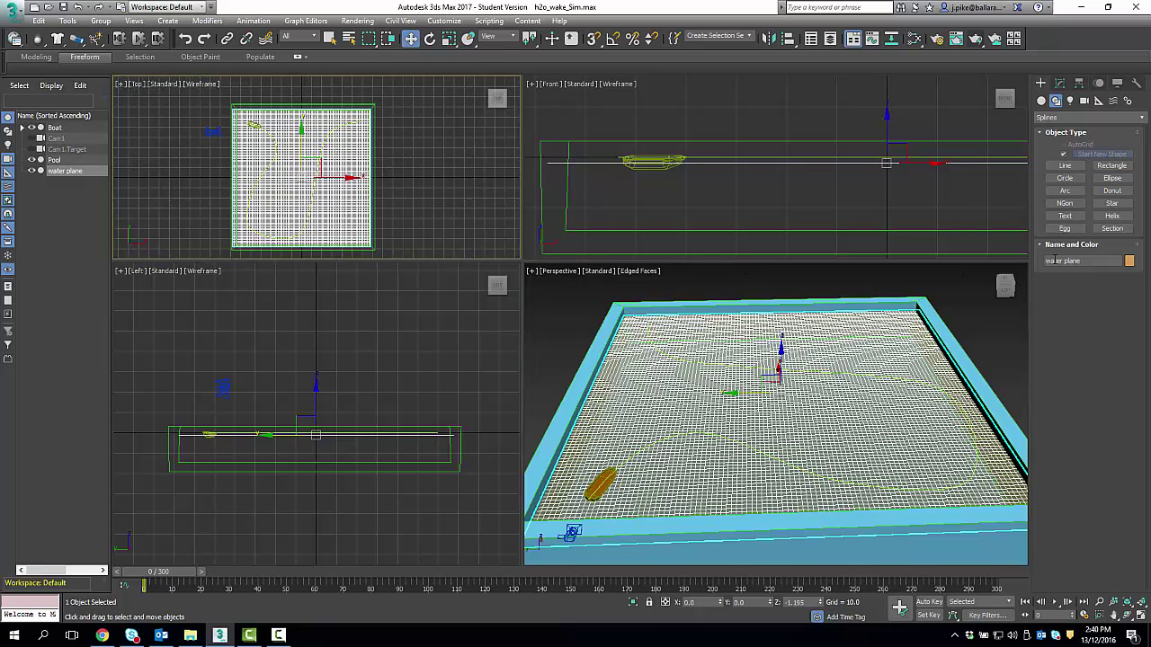
# - Apply a Flex modifier to the water plane
pyautogui.click(1061, 84)
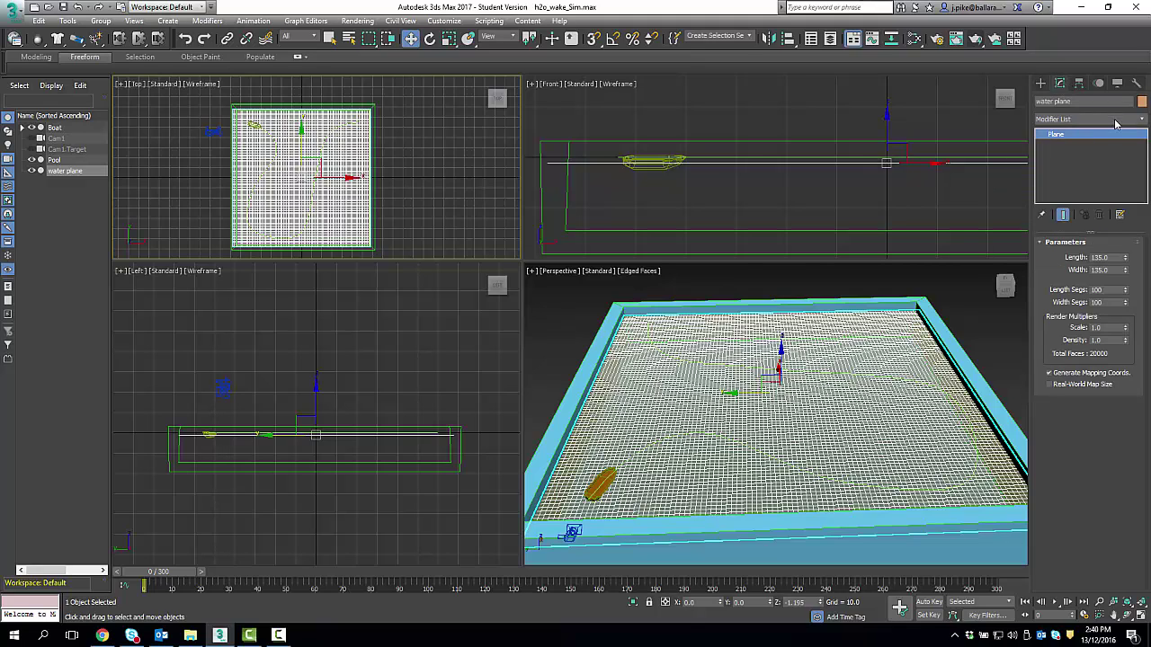
pyautogui.click(1115, 120)
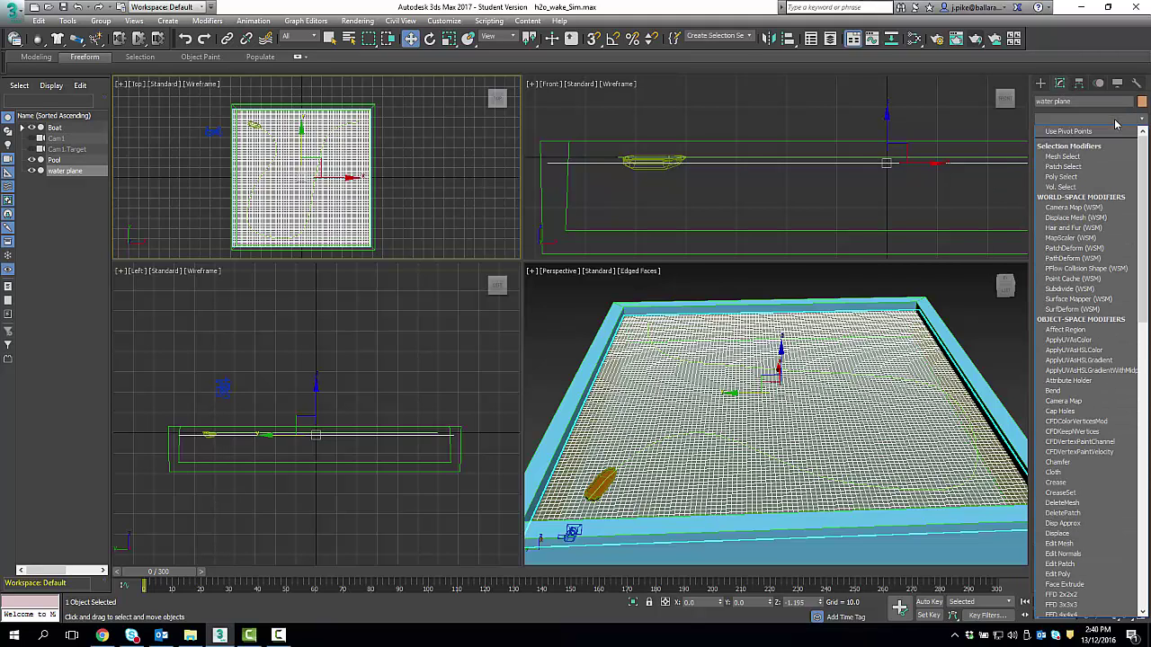
pyautogui.press('f')
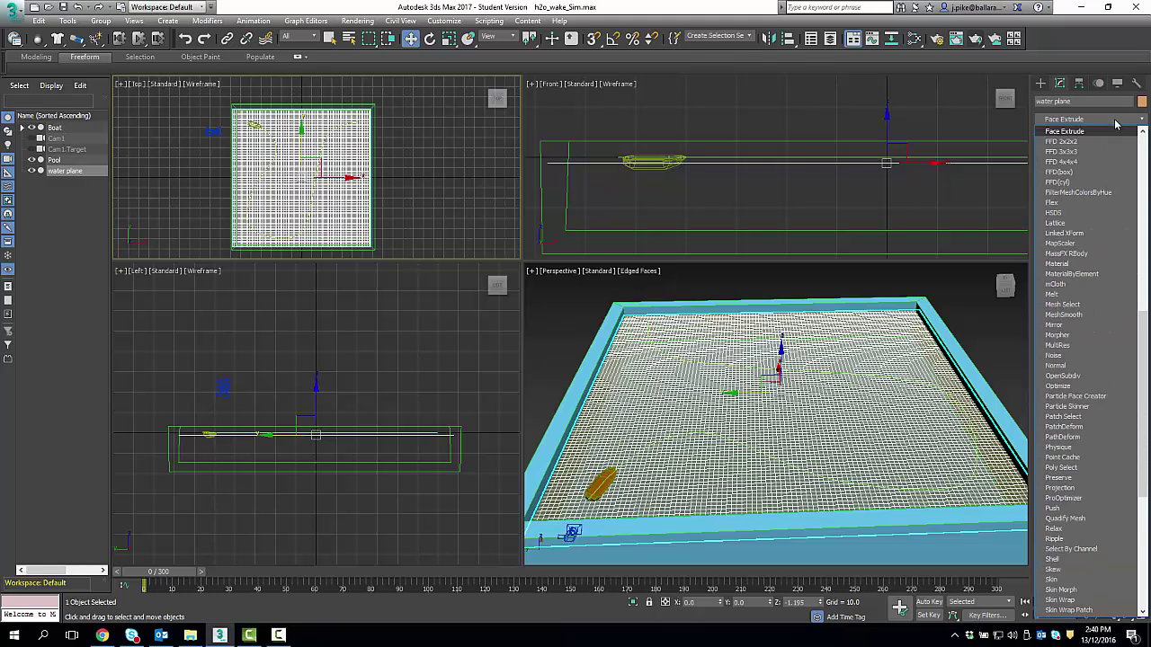
pyautogui.press('f')
pyautogui.press('f')
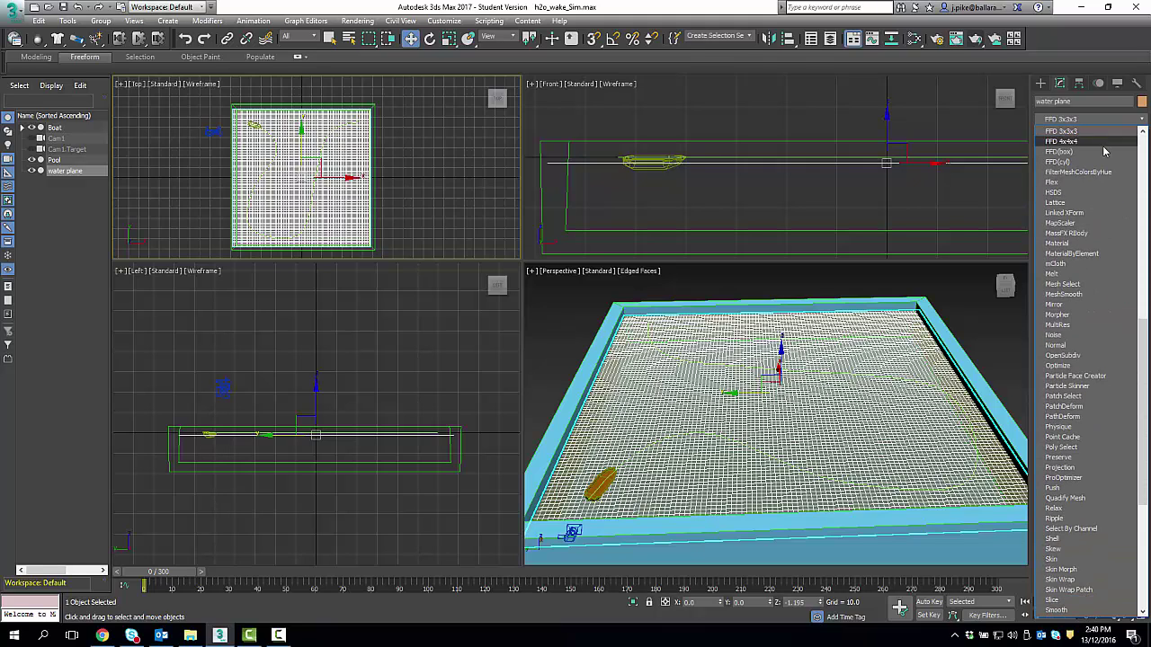
pyautogui.click(1052, 183)
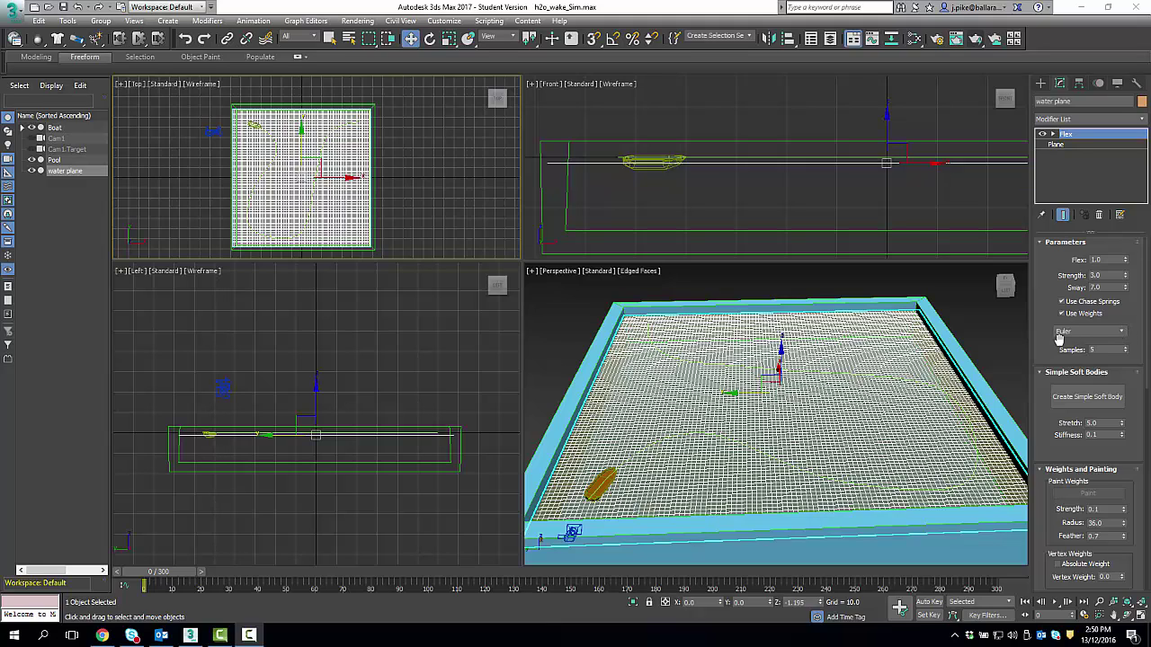
# - Examine the Flex modifier's solver options, simple soft body, weight painting, and forces and deflectors settings
pyautogui.click(1104, 333)
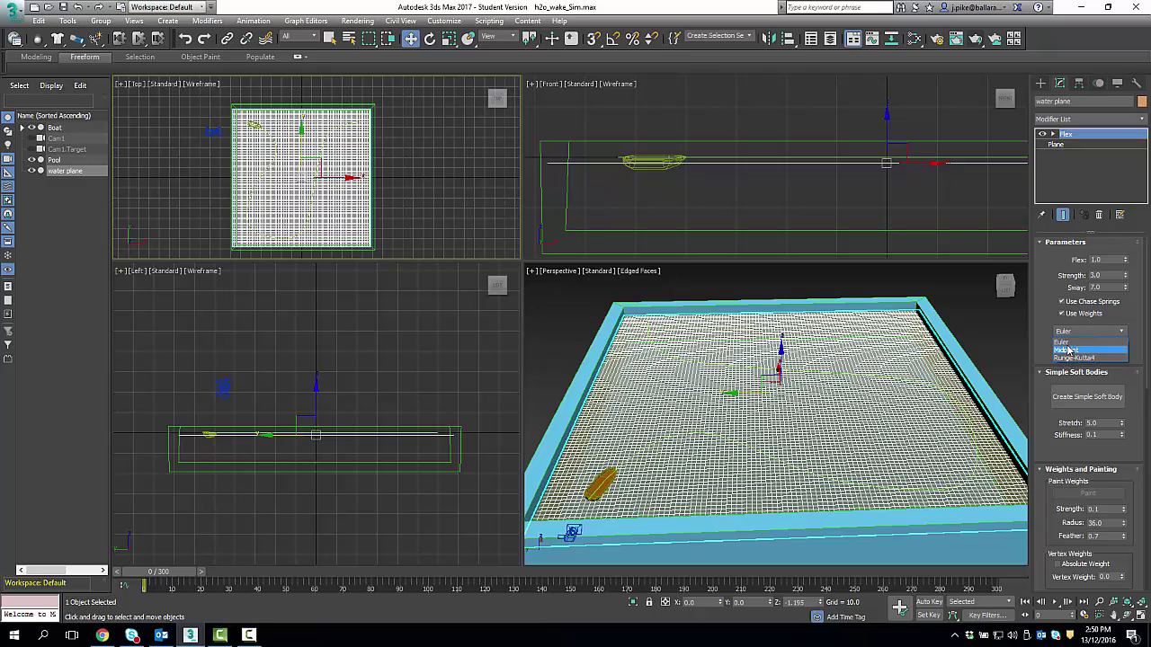
pyautogui.click(1076, 334)
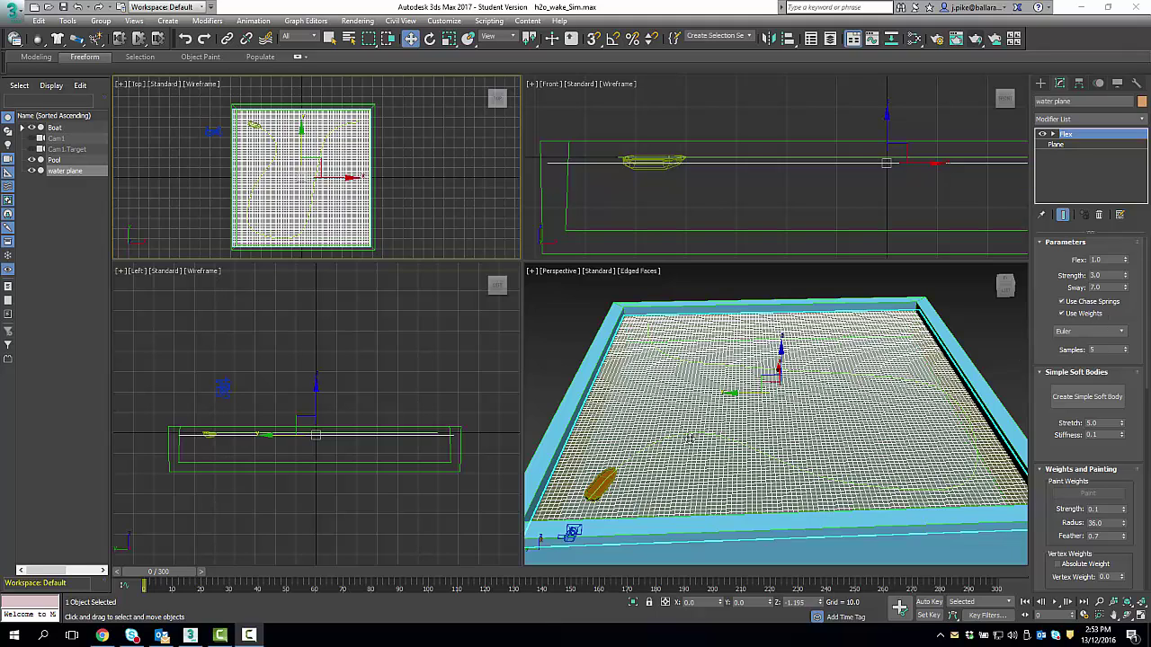
pyautogui.click(1062, 313)
pyautogui.click(1111, 393)
pyautogui.click(1105, 402)
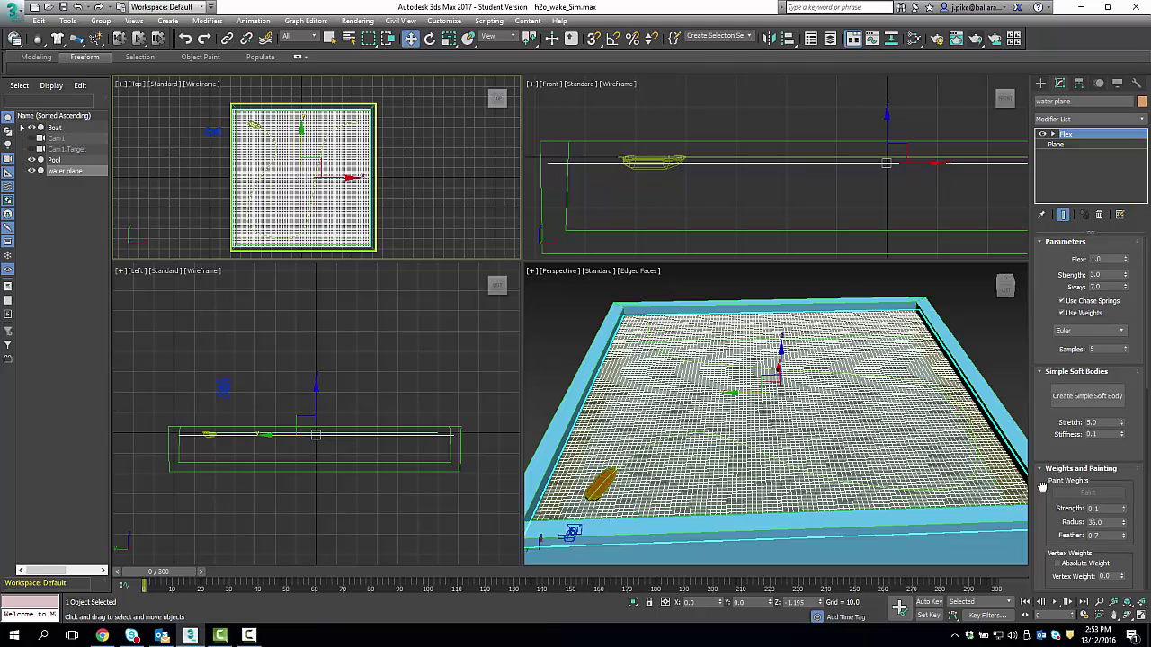
pyautogui.moveTo(1043, 486); pyautogui.dragTo(1057, 357)
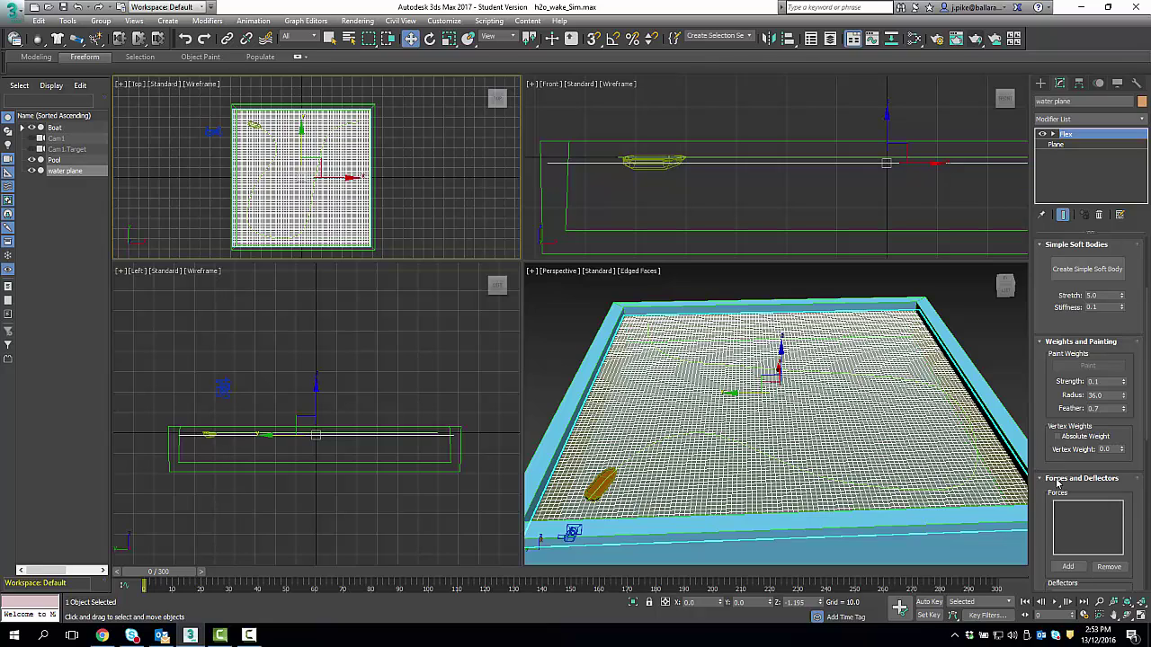
pyautogui.moveTo(1042, 461); pyautogui.dragTo(1048, 295)
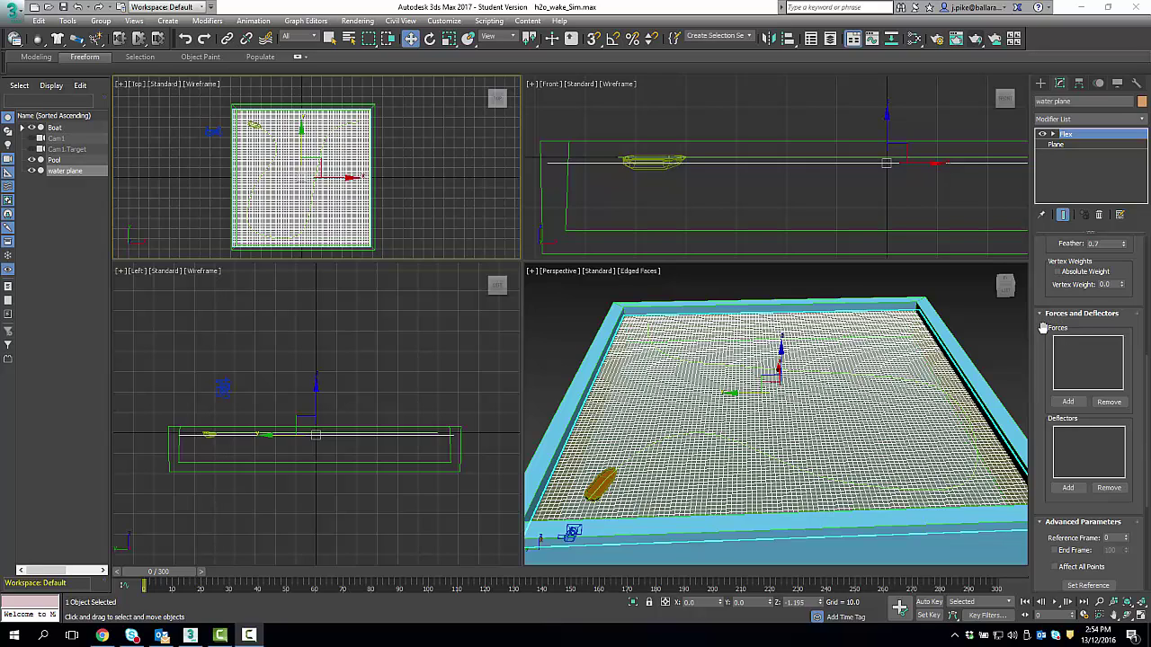
pyautogui.scroll(5, 1042, 327)
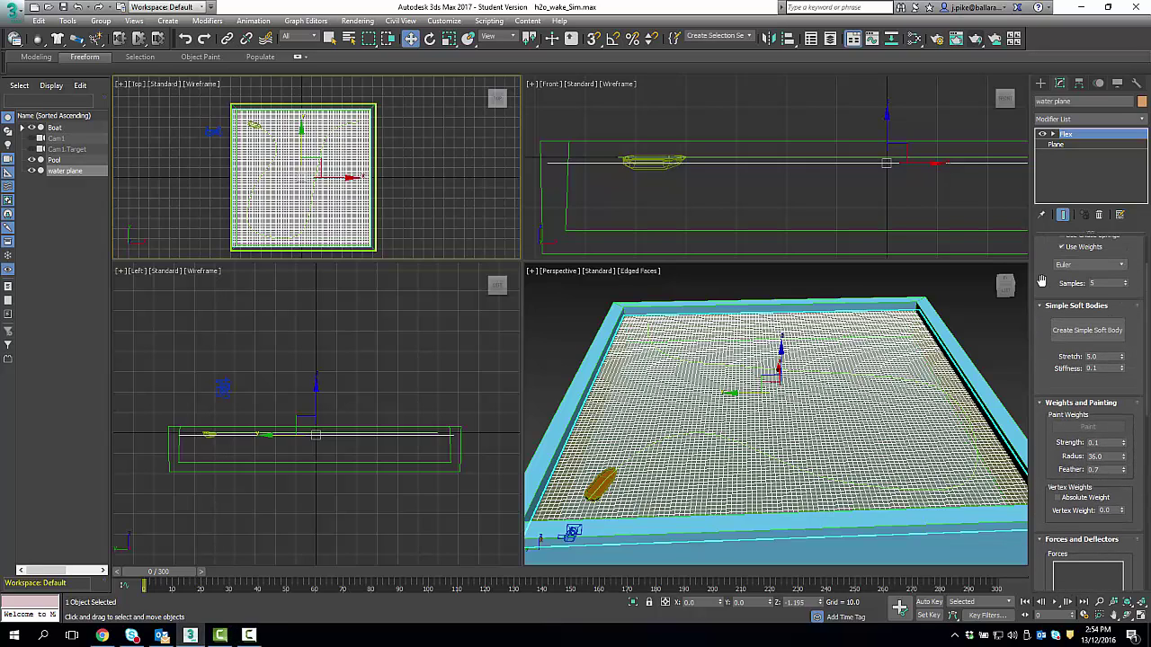
pyautogui.moveTo(1042, 281); pyautogui.dragTo(1039, 348)
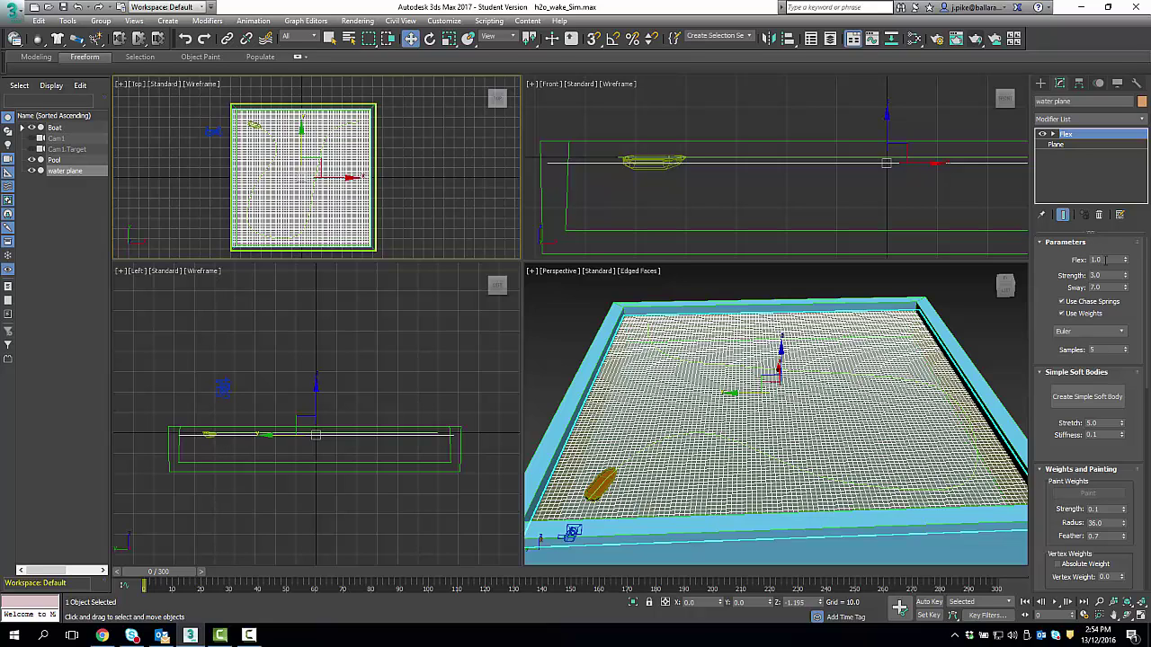
# - Set the water plane's Flex modifier to flex 2.0, strength 0.05 and sway 0.05
pyautogui.click(1097, 260)
pyautogui.write('2')
pyautogui.press('Return')
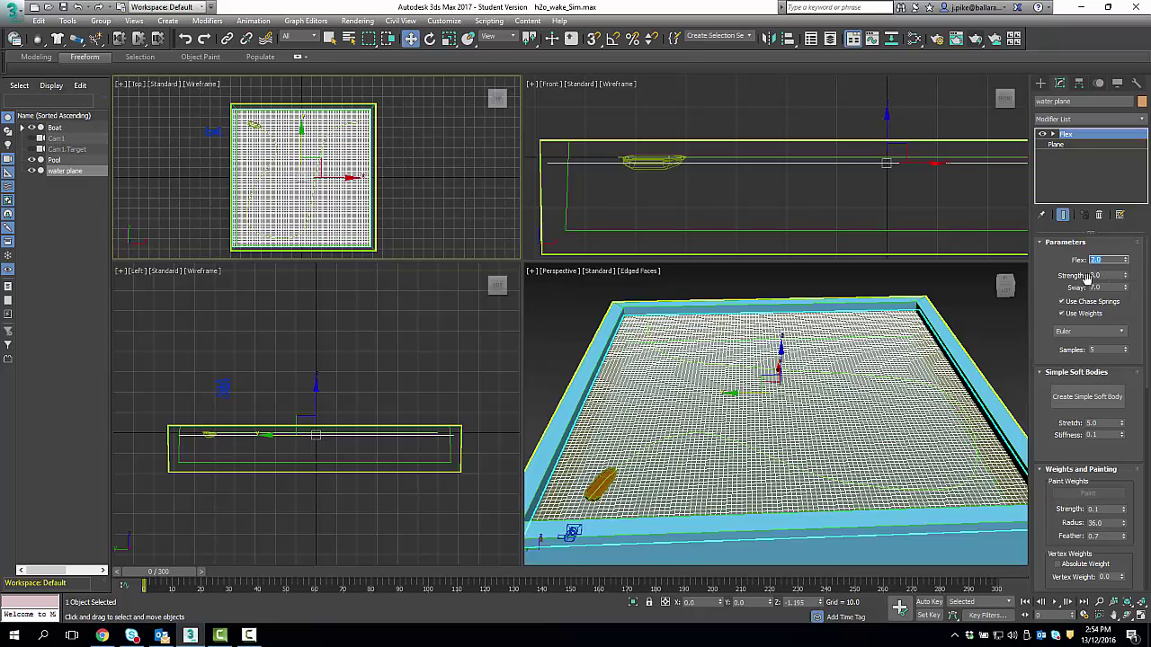
pyautogui.click(1107, 274)
pyautogui.press('Tab')
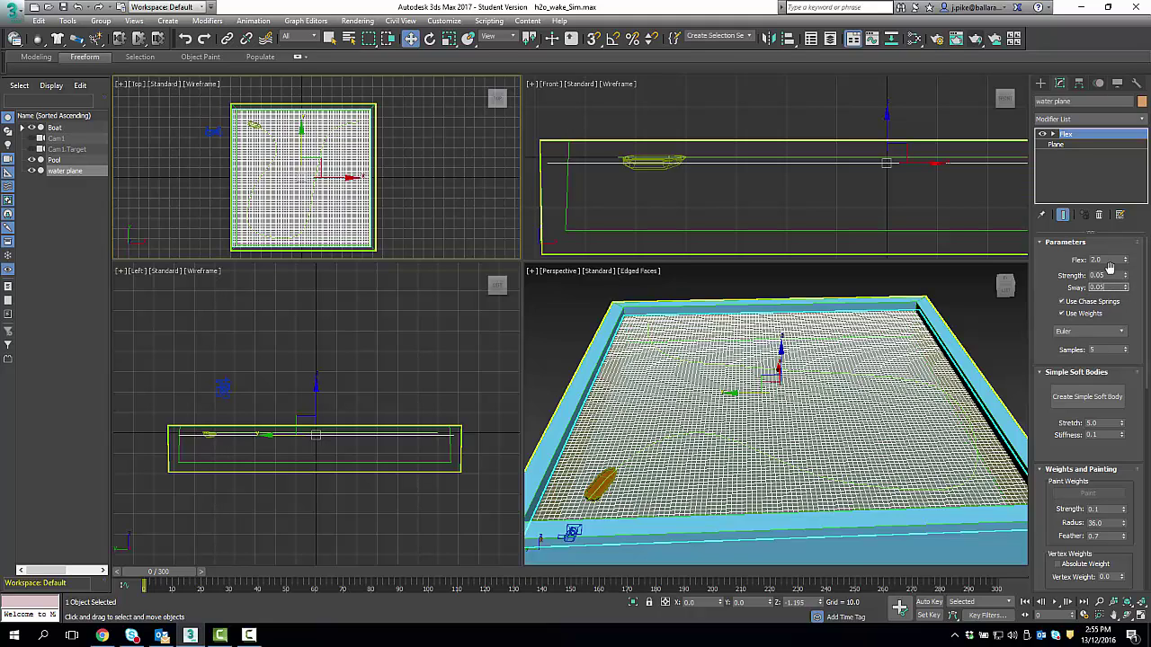
pyautogui.click(1116, 276)
# - Set the simple soft body's stretch to 10.0 and stiffness to 3.5 in the Flex modifier
pyautogui.click(1094, 401)
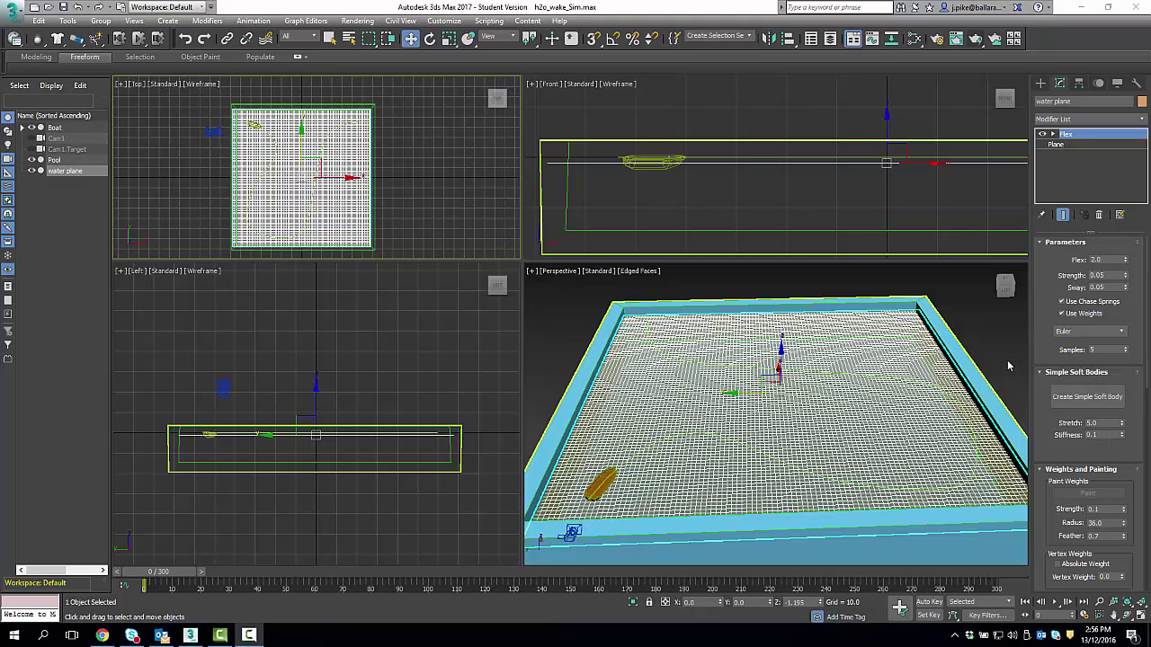
pyautogui.doubleClick(1092, 423)
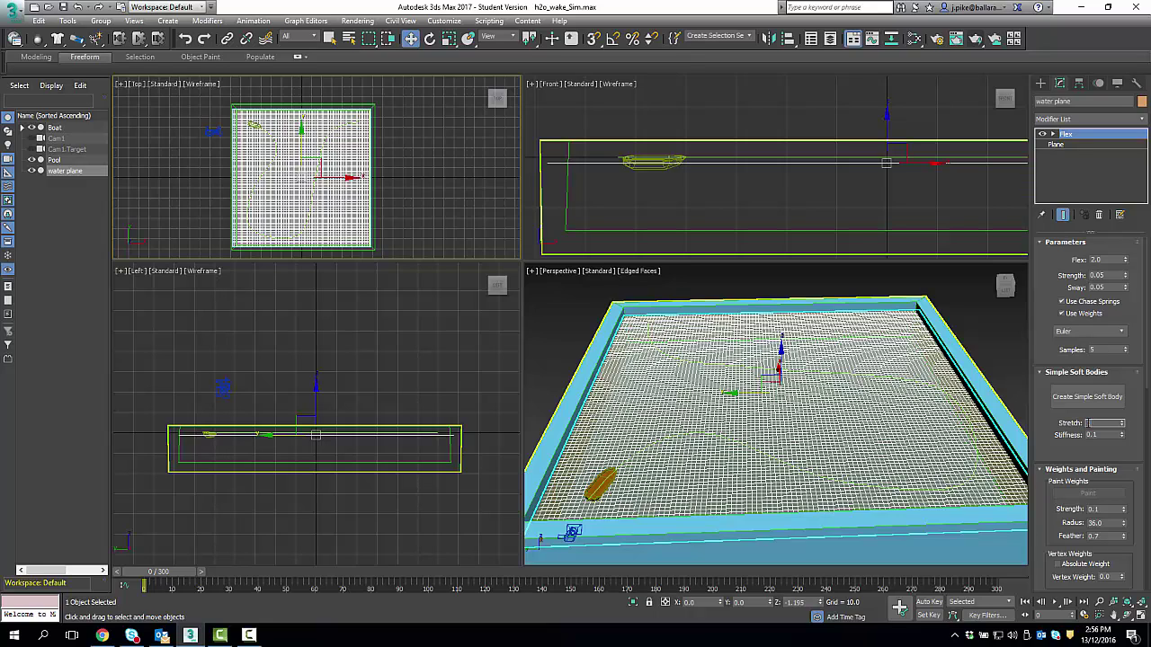
pyautogui.write('0')
pyautogui.press('Return')
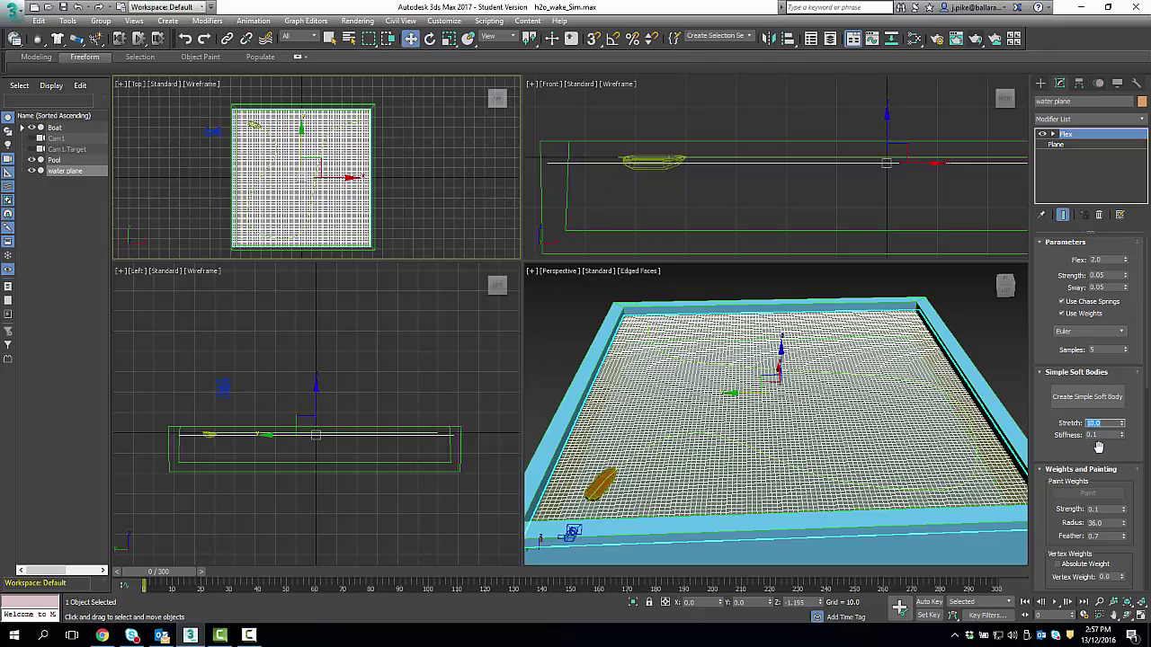
pyautogui.doubleClick(1094, 435)
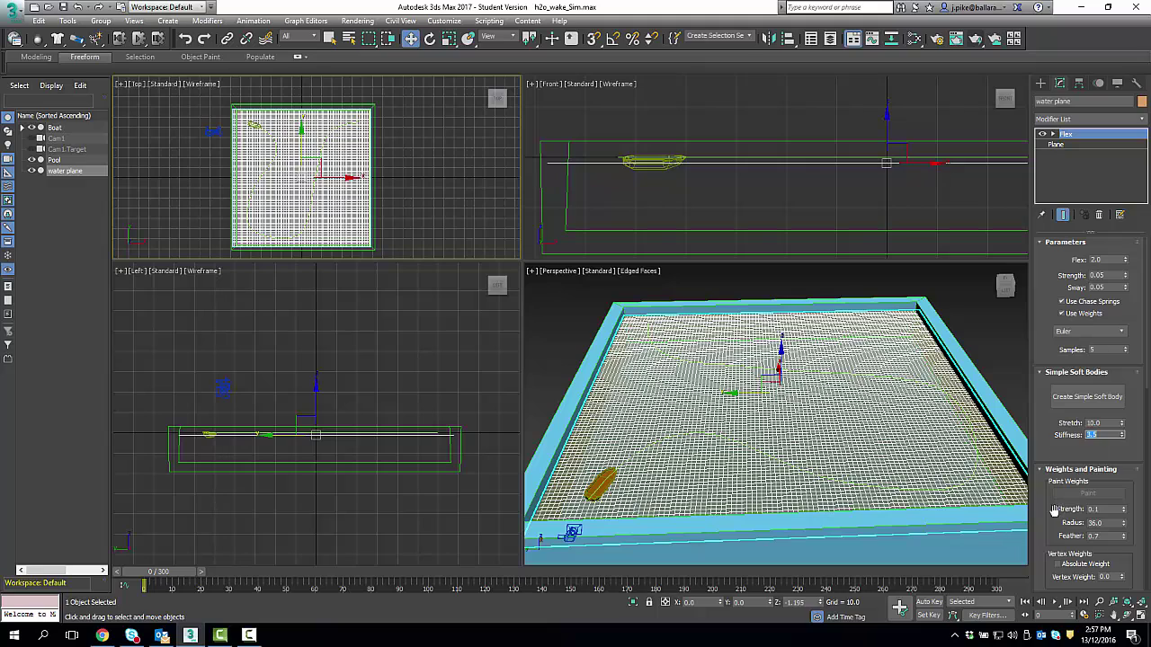
pyautogui.click(1043, 541)
# - Create a UOmniFlect deflector beside the pool in the top view, at about X 95, Y 68
pyautogui.scroll(-5, 1042, 540)
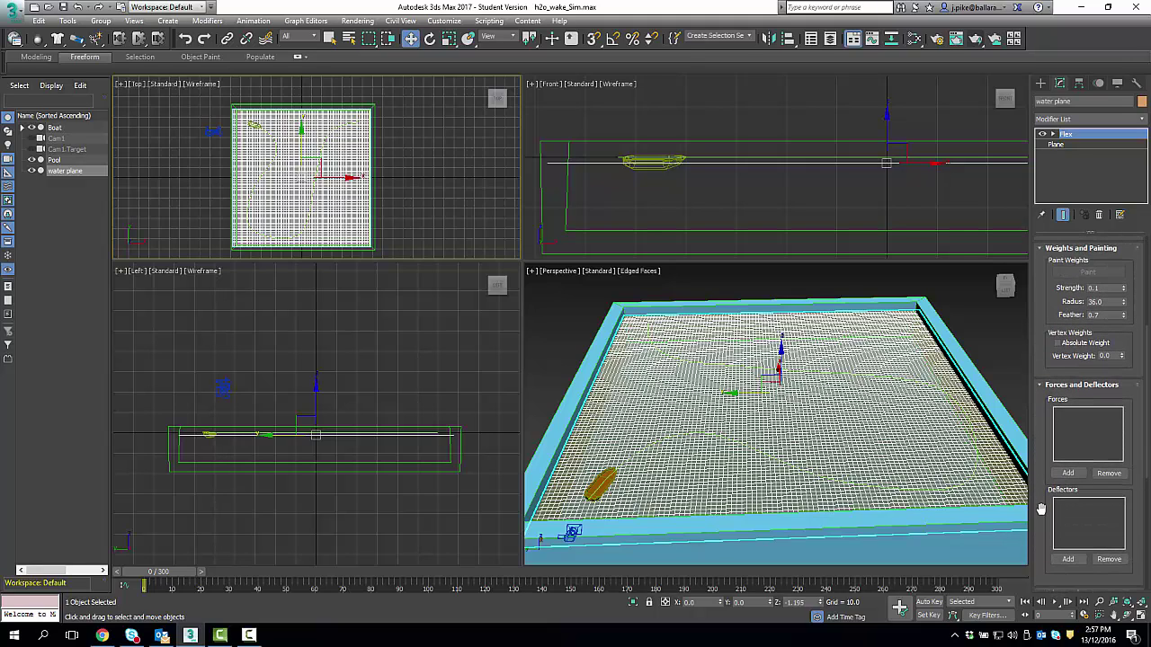
pyautogui.moveTo(1040, 514); pyautogui.dragTo(1046, 365)
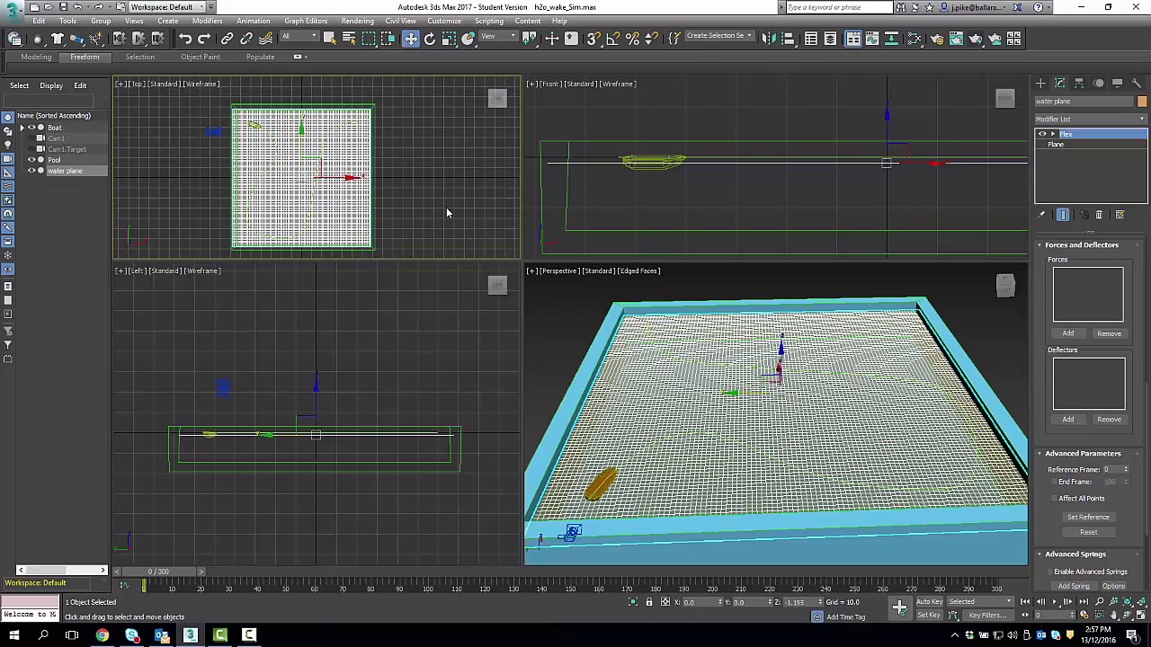
pyautogui.click(1041, 84)
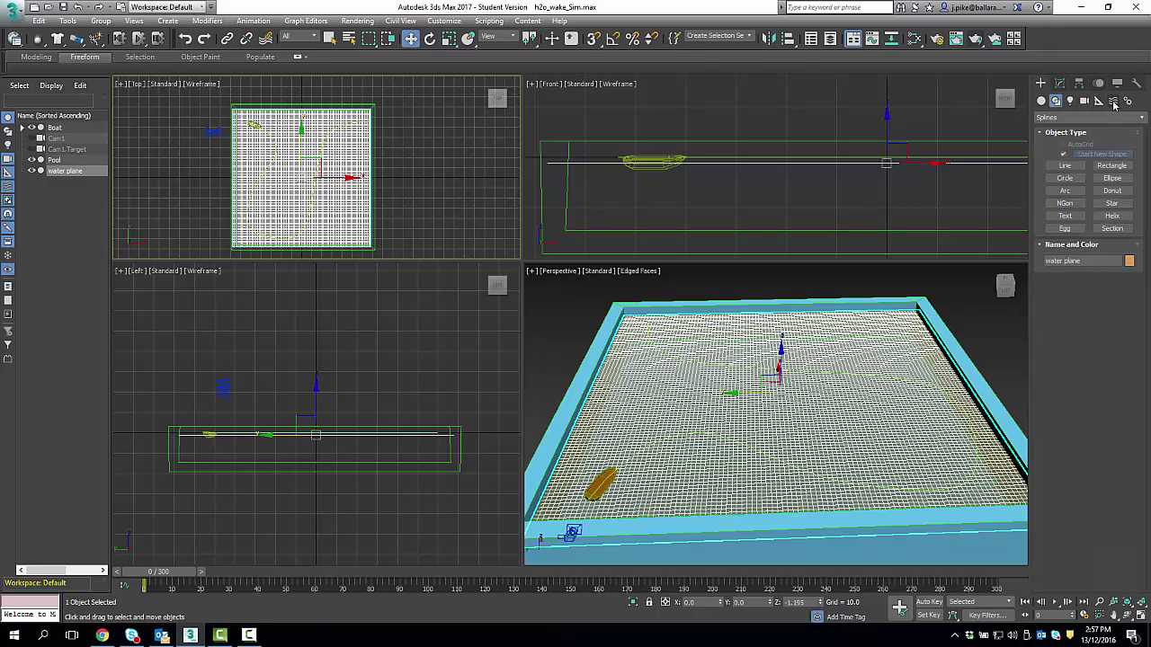
pyautogui.click(1114, 102)
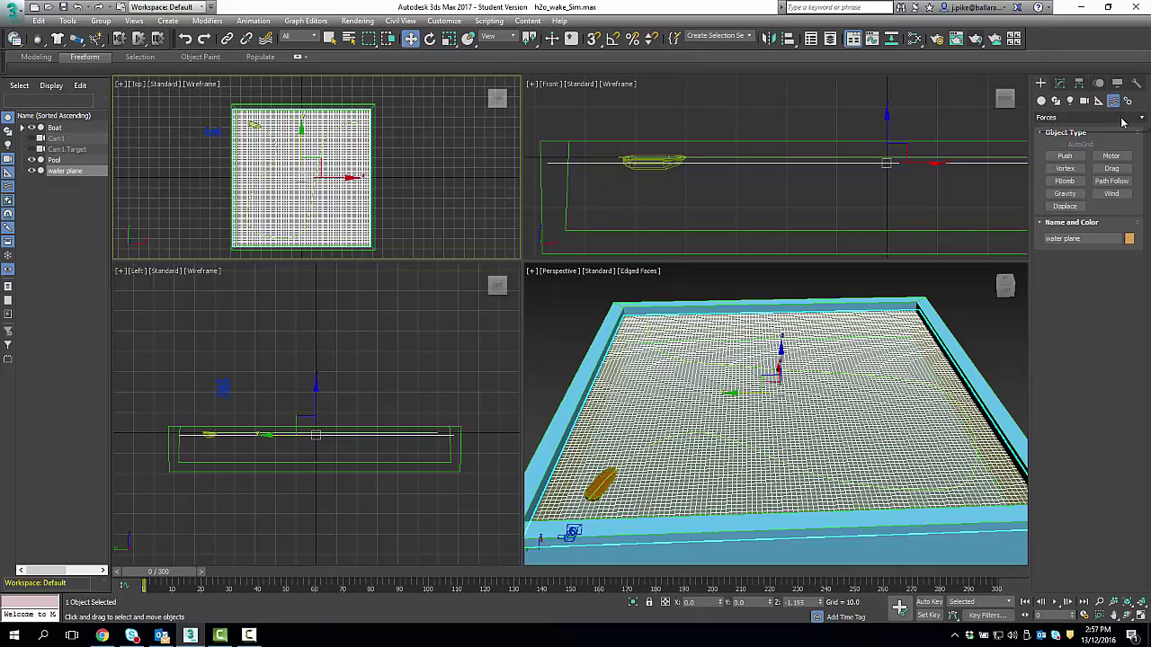
pyautogui.click(1122, 122)
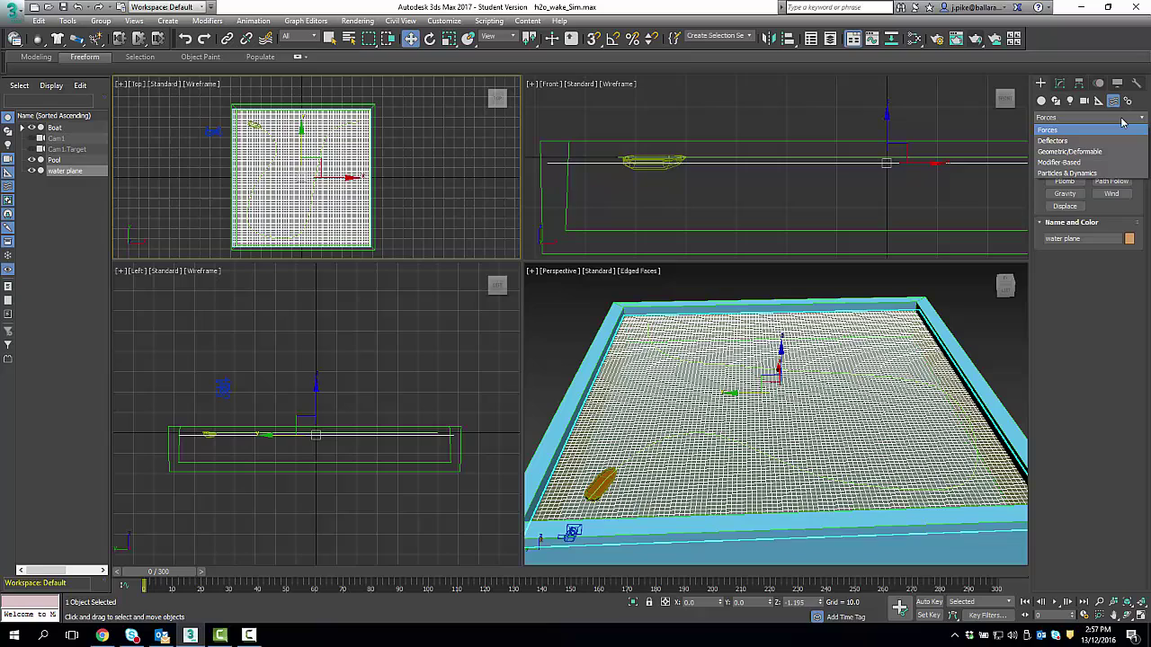
pyautogui.click(1045, 142)
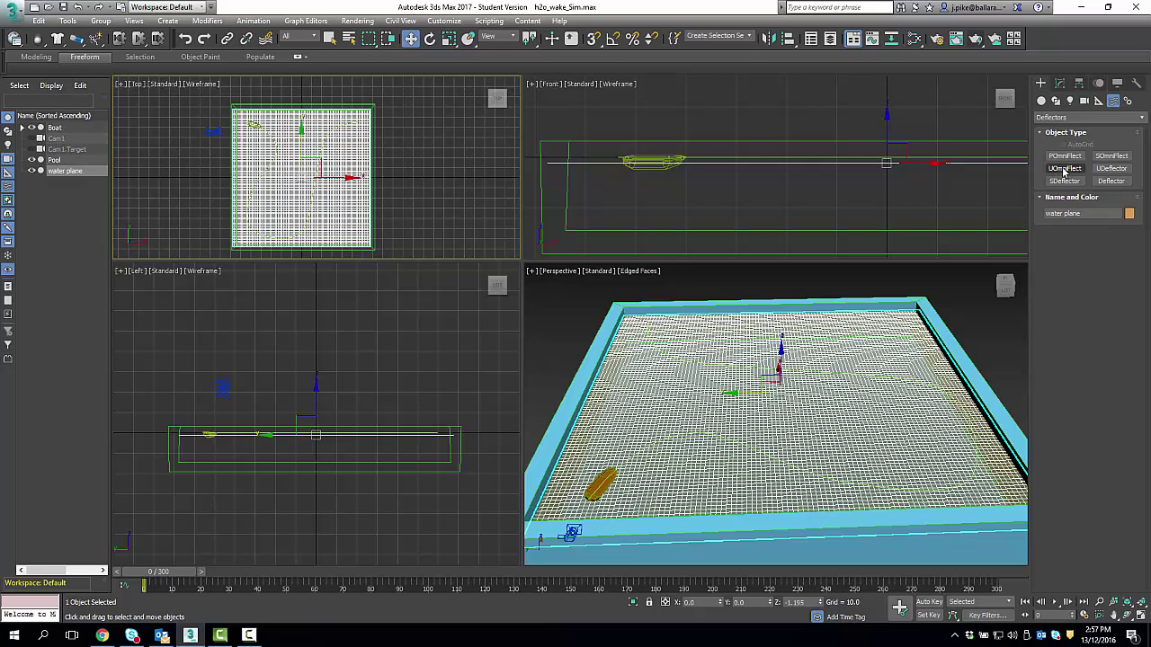
pyautogui.click(1064, 169)
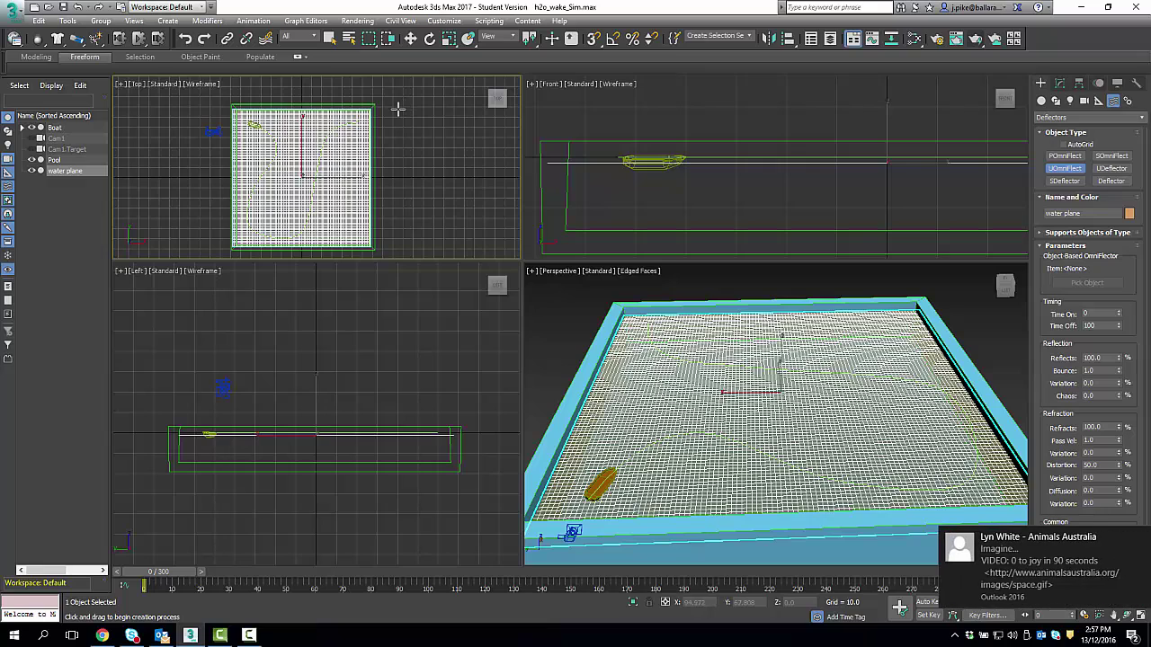
pyautogui.moveTo(397, 108); pyautogui.dragTo(428, 155)
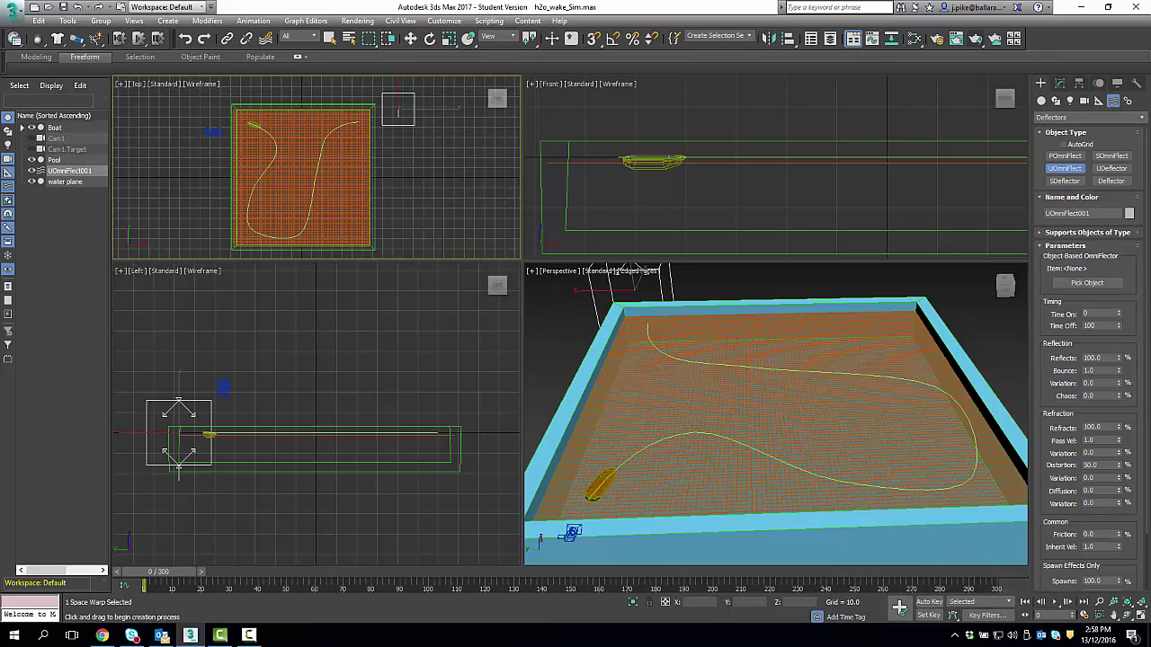
# - Assign the boat as the UOmniFlect deflector's object and leave creation mode
pyautogui.click(1086, 284)
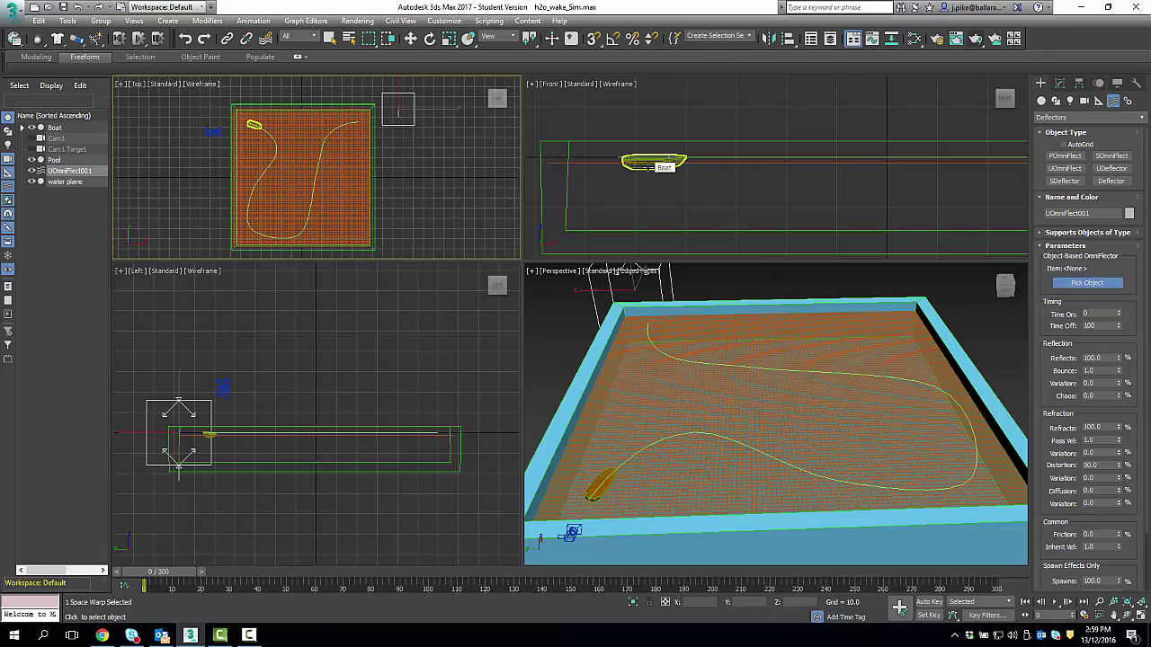
pyautogui.click(647, 166)
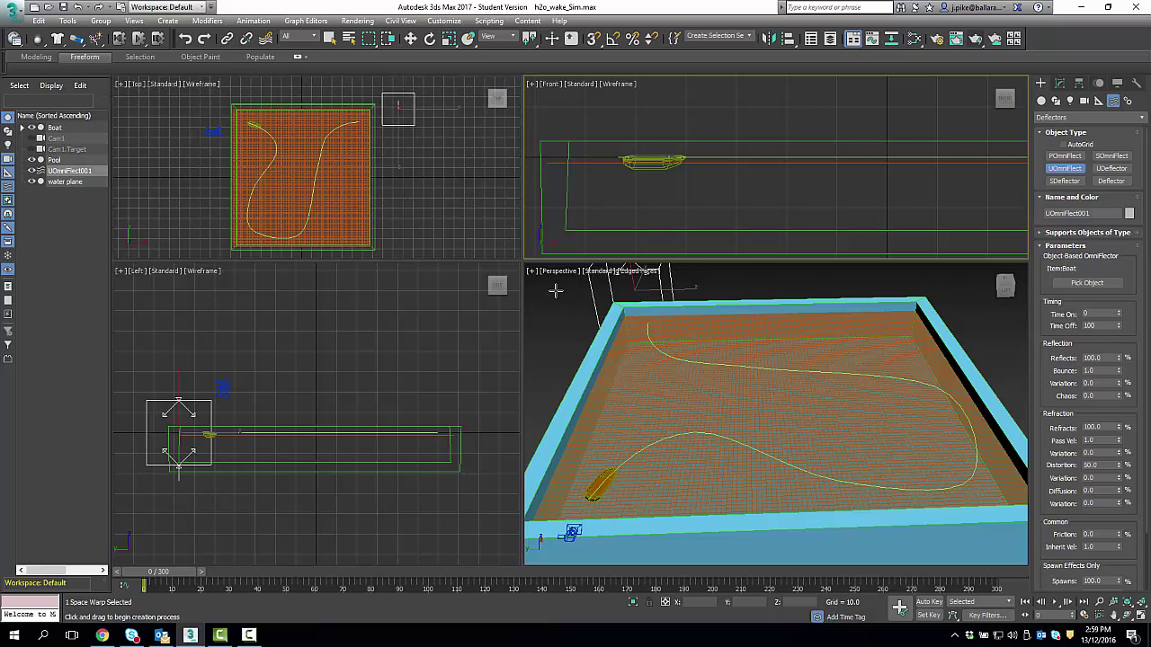
pyautogui.click(410, 38)
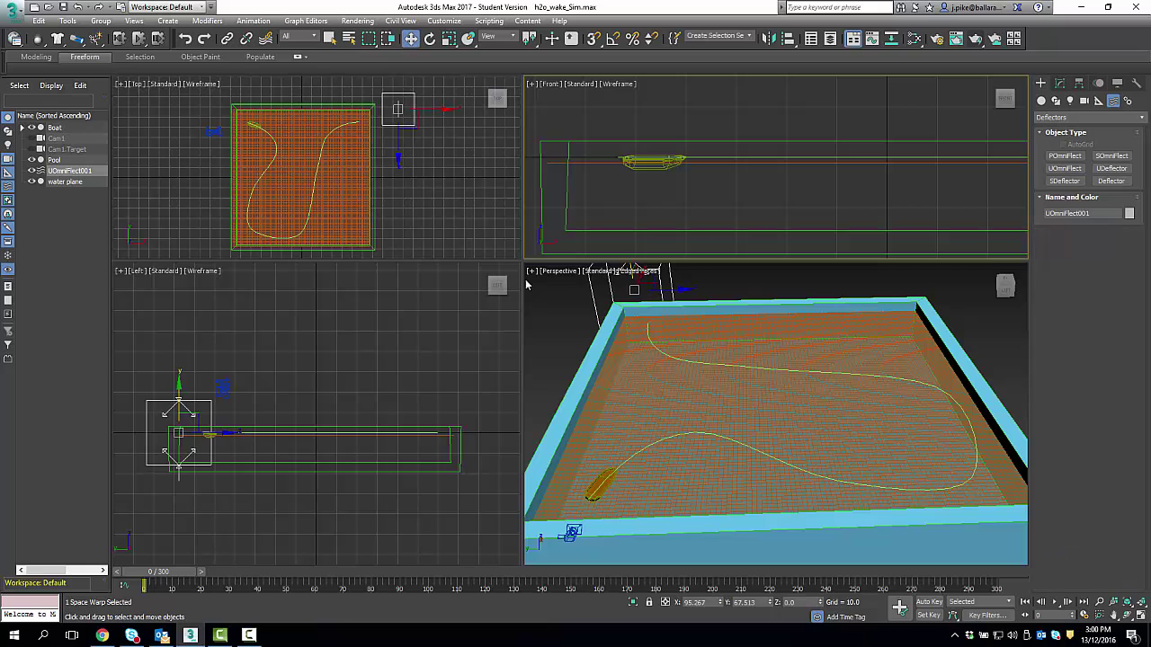
# - Select the water plane and enable Absolute Weight for the vertex weights in its Flex modifier
pyautogui.click(683, 397)
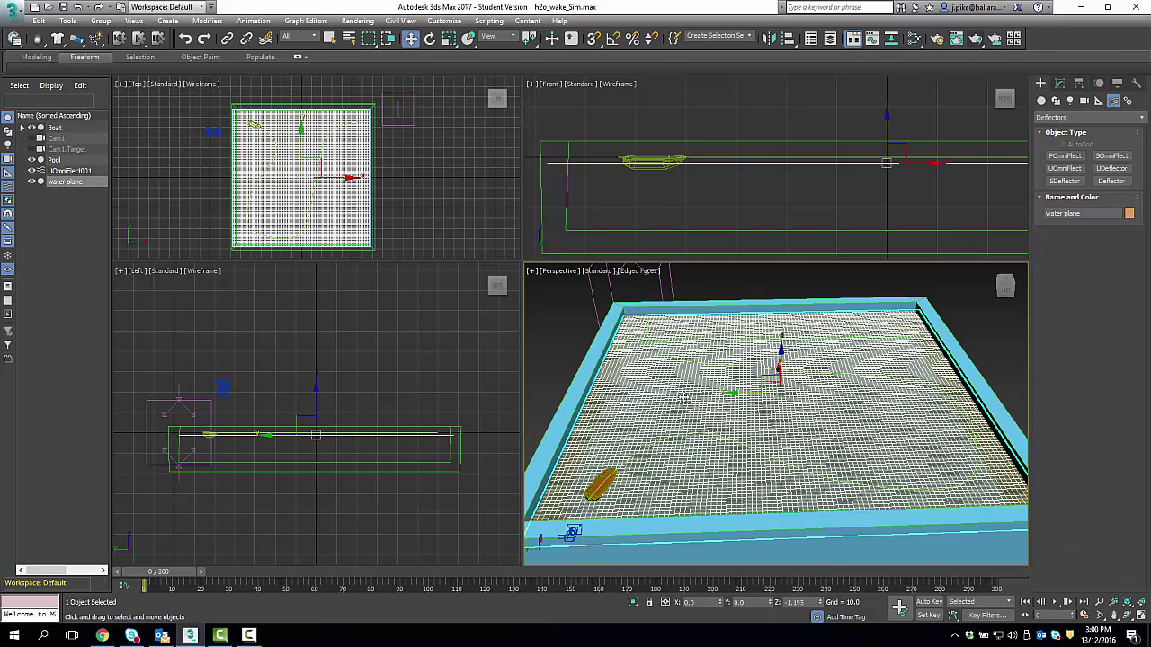
pyautogui.click(1059, 83)
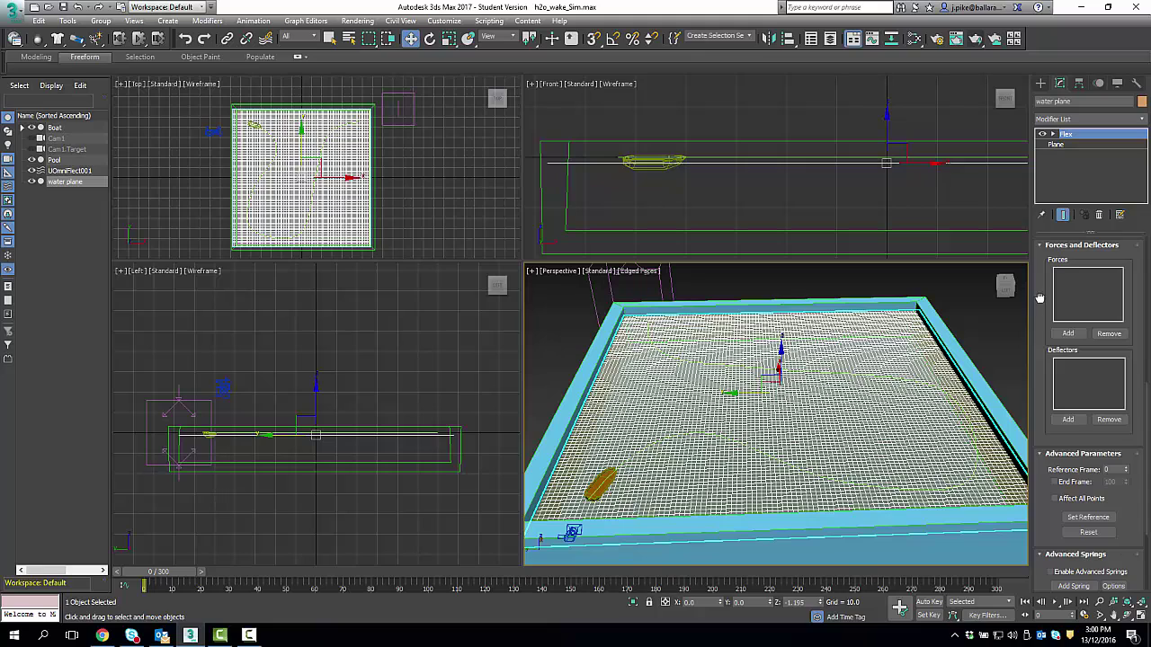
pyautogui.moveTo(1039, 297); pyautogui.dragTo(1024, 534)
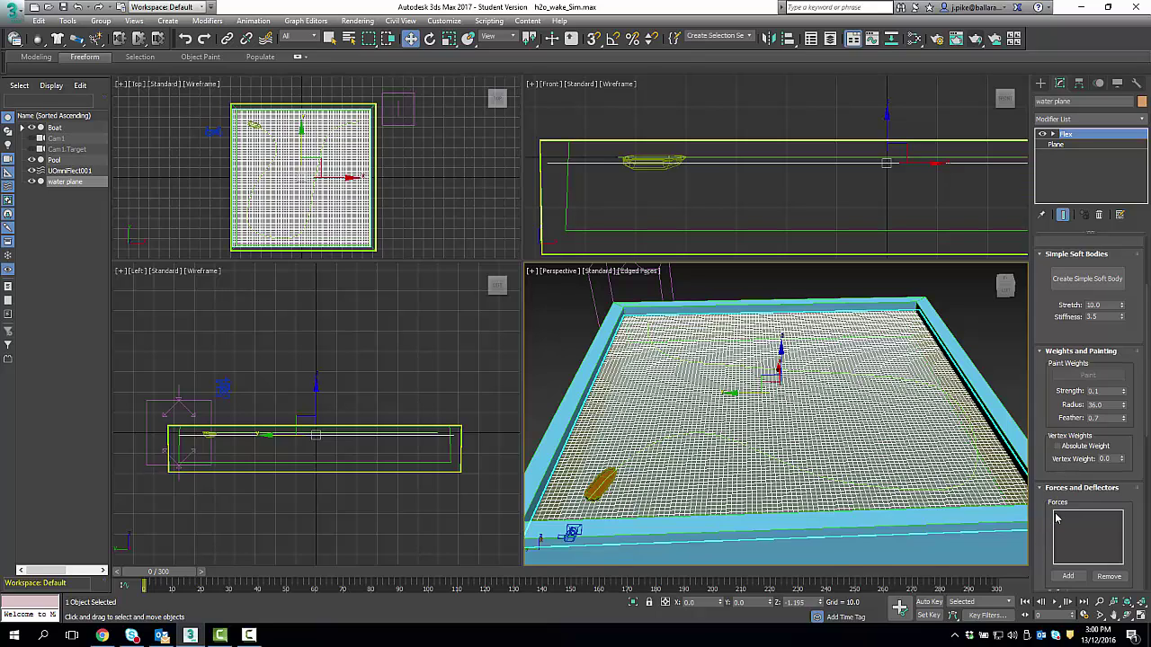
pyautogui.click(1058, 447)
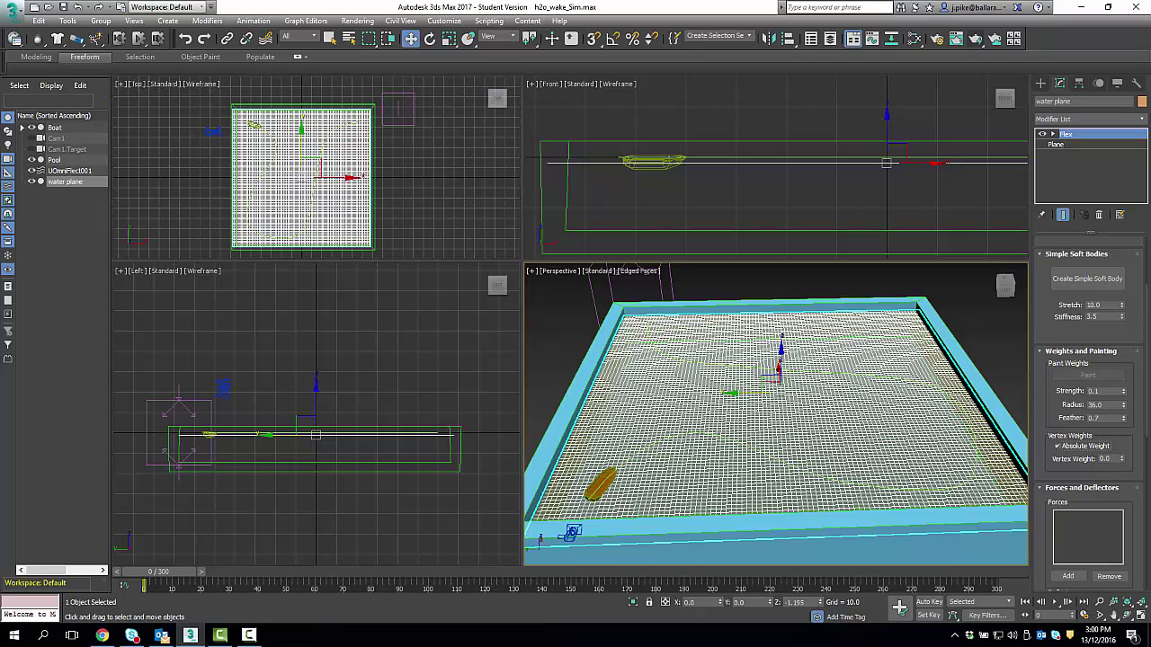
pyautogui.click(1122, 462)
pyautogui.doubleClick(1111, 458)
# - Add the UOmniFlect deflector beside the pool to the deflectors of the water plane's Flex modifier
pyautogui.click(1031, 499)
pyautogui.moveTo(1046, 508); pyautogui.dragTo(1048, 500)
pyautogui.scroll(-5, 1047, 499)
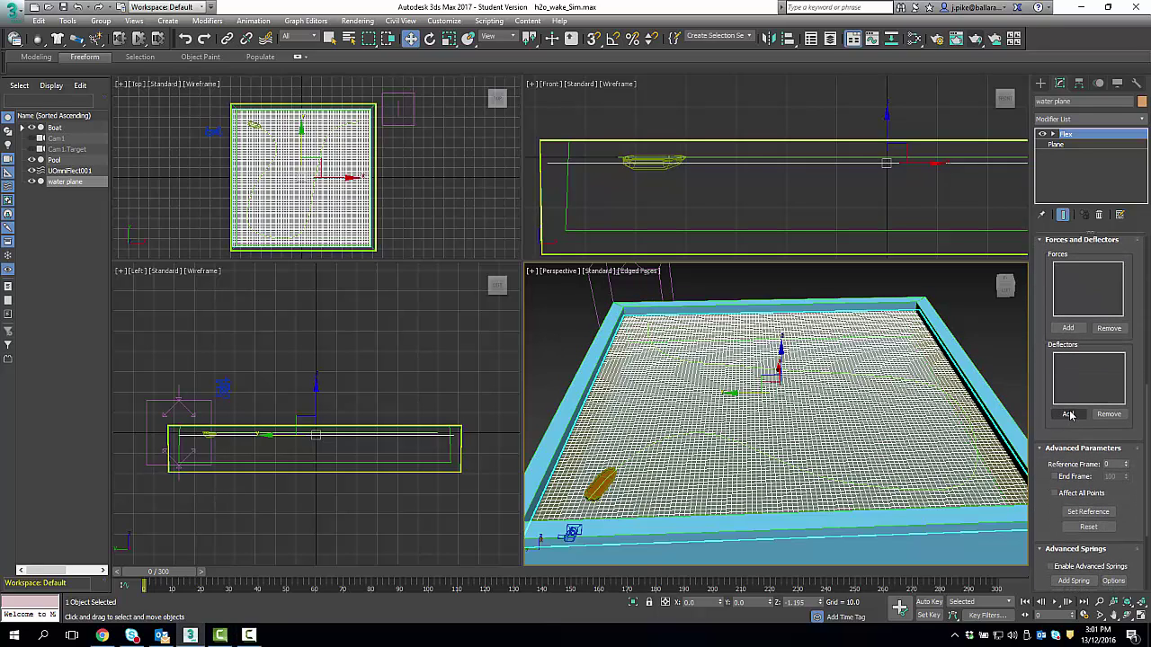
pyautogui.click(1067, 414)
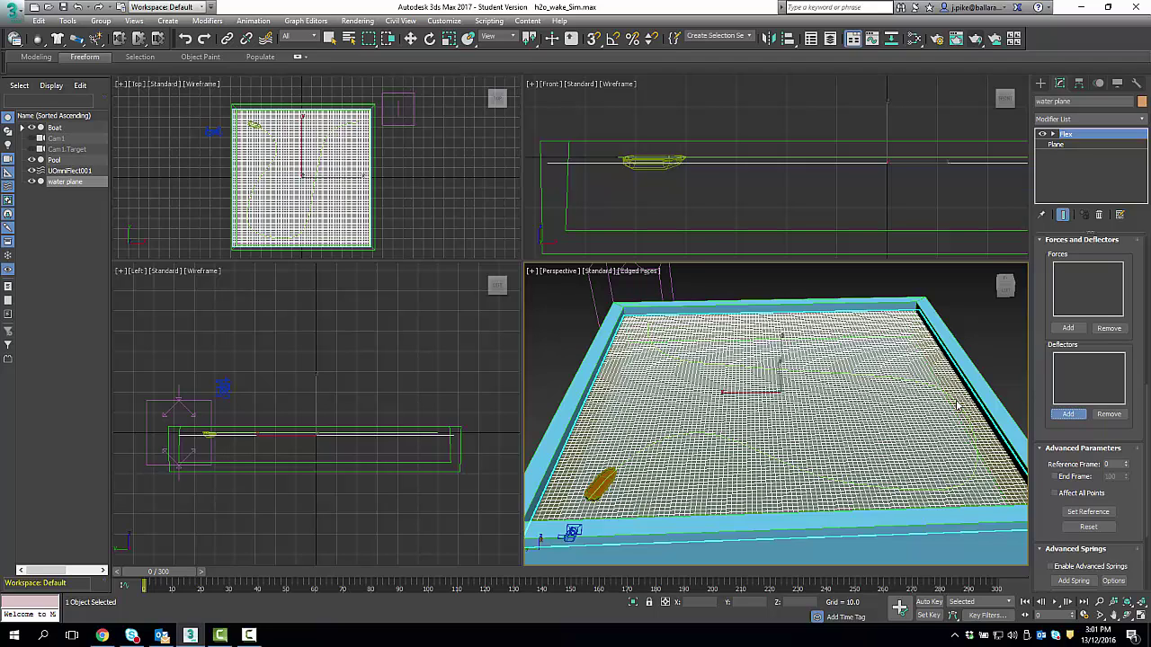
pyautogui.click(659, 283)
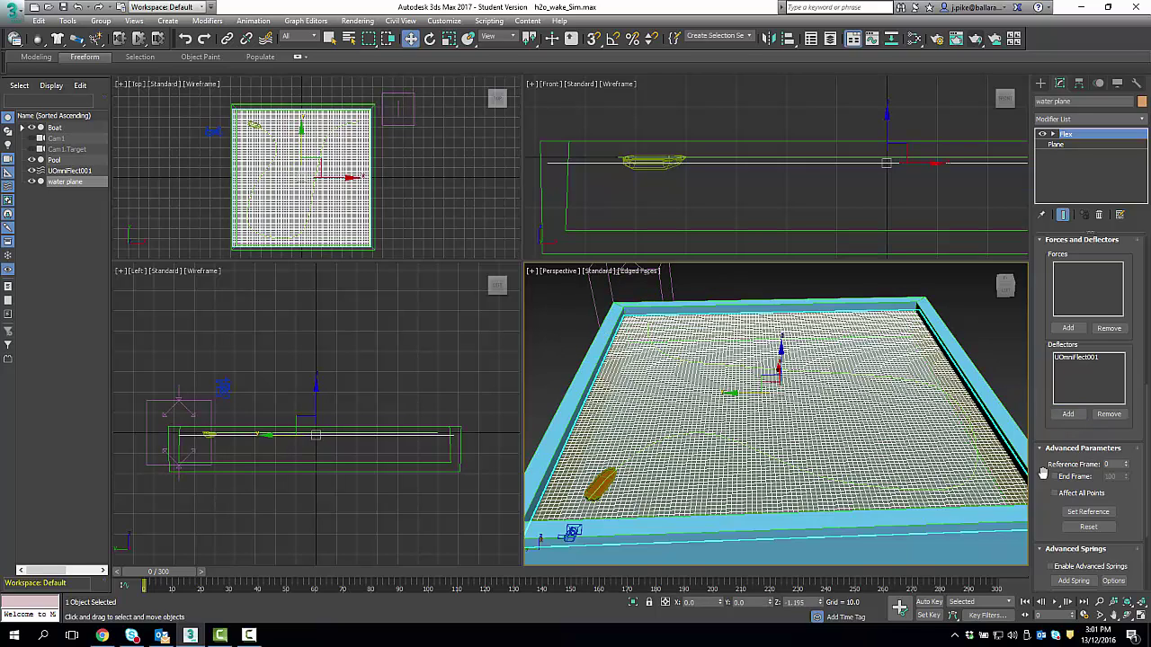
pyautogui.click(1069, 413)
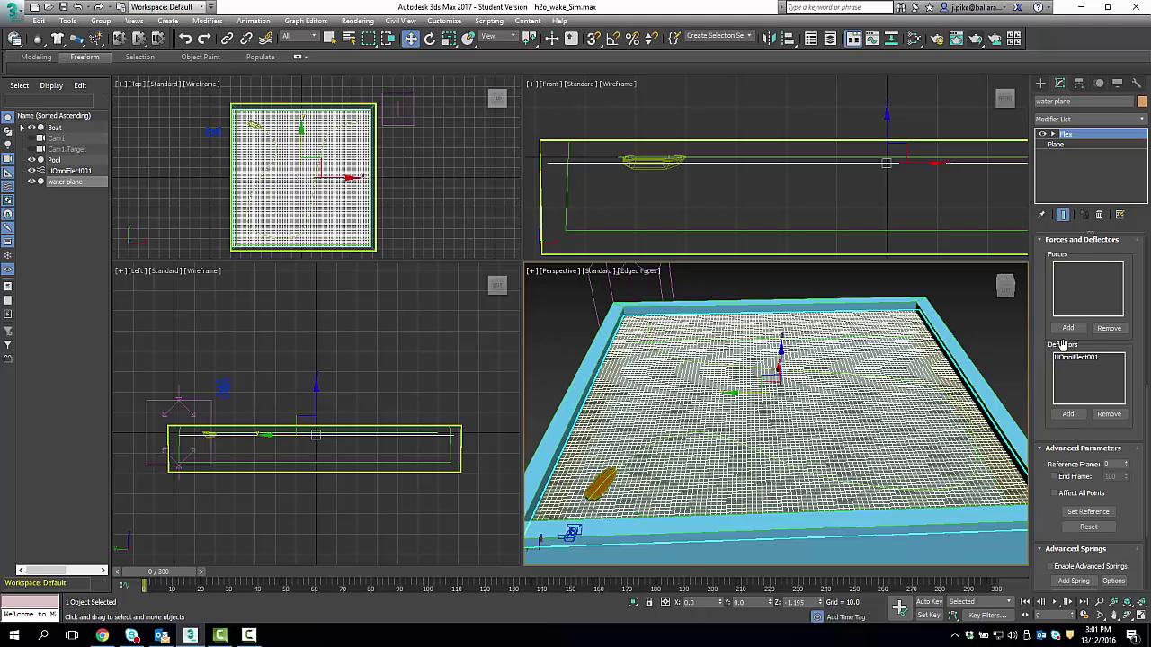
# - Create the simple soft body for the water plane in its Flex modifier
pyautogui.scroll(5, 1037, 281)
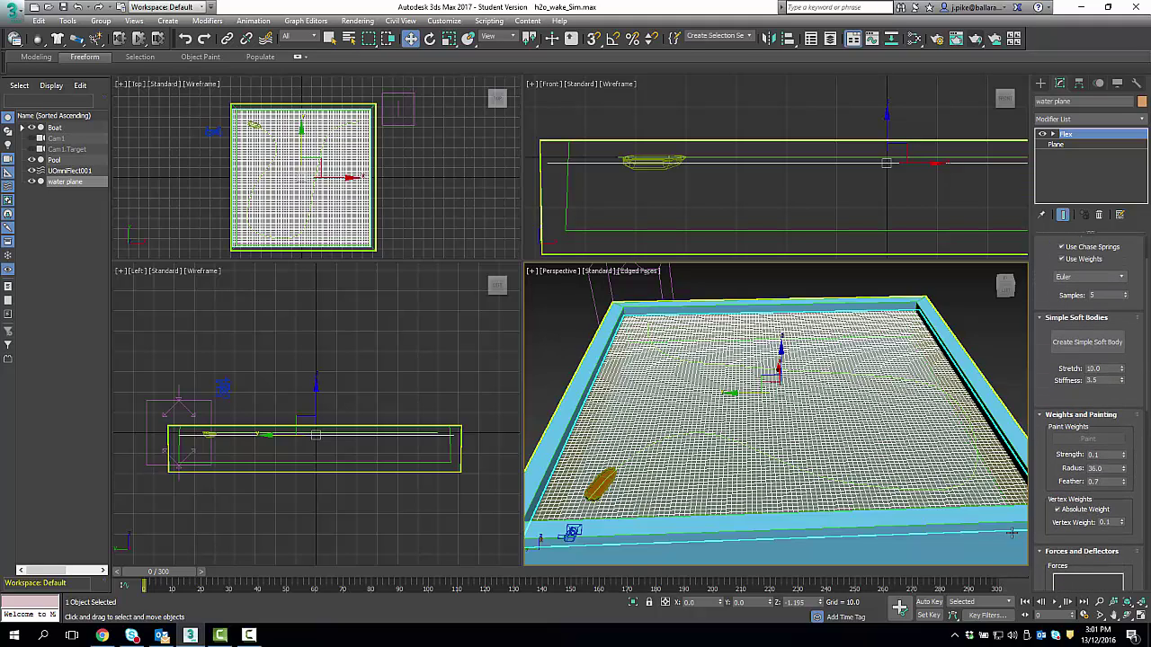
pyautogui.click(1092, 345)
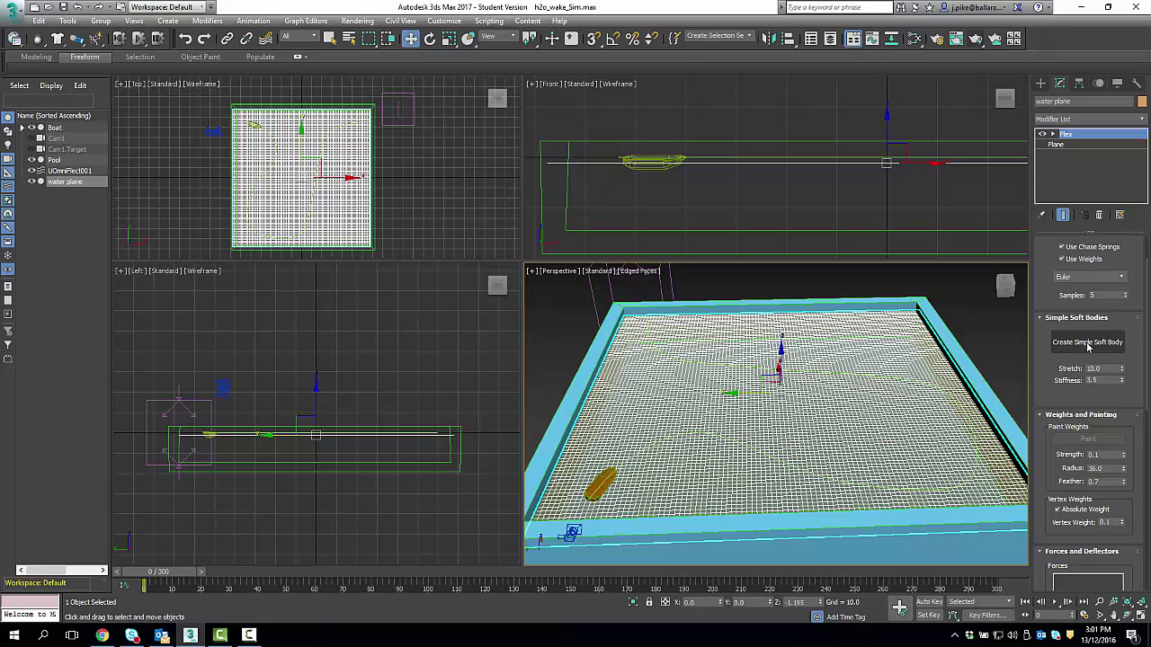
pyautogui.click(1088, 344)
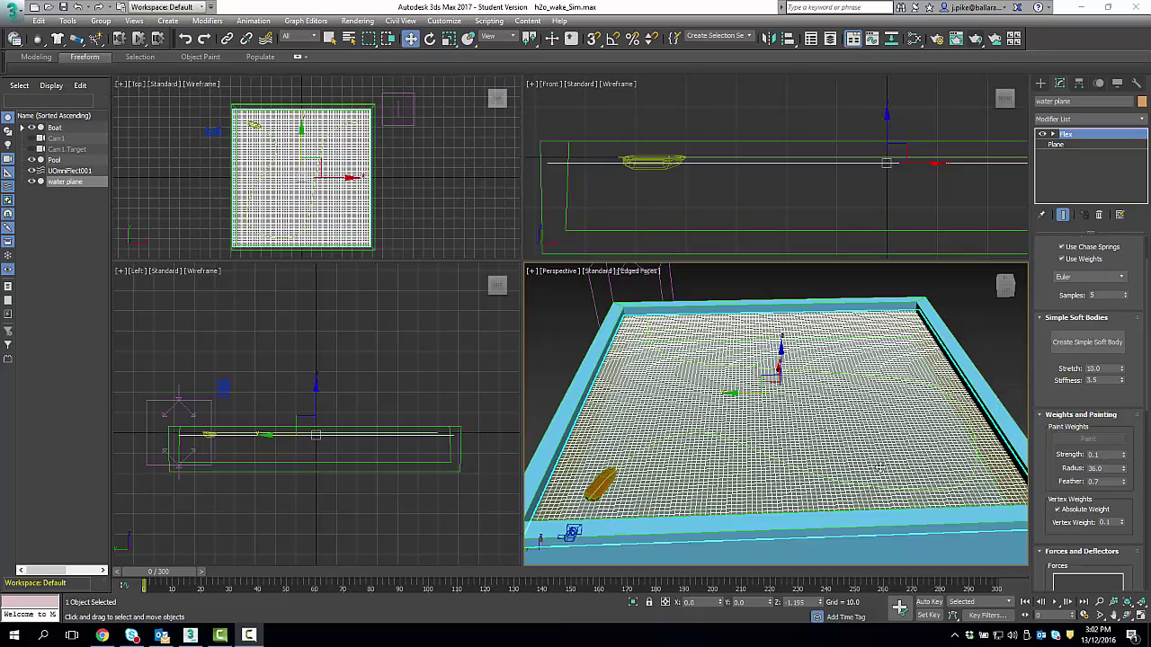
# - Turn off Edged Faces in the perspective view, with the boat and its corner of the pool in view
pyautogui.scroll(-5, 839, 500)
pyautogui.keyDown('alt'); pyautogui.moveTo(840, 501); pyautogui.dragTo(801, 430, button='middle'); pyautogui.keyUp('alt')
pyautogui.scroll(2, 876, 448)
pyautogui.scroll(5, 801, 430)
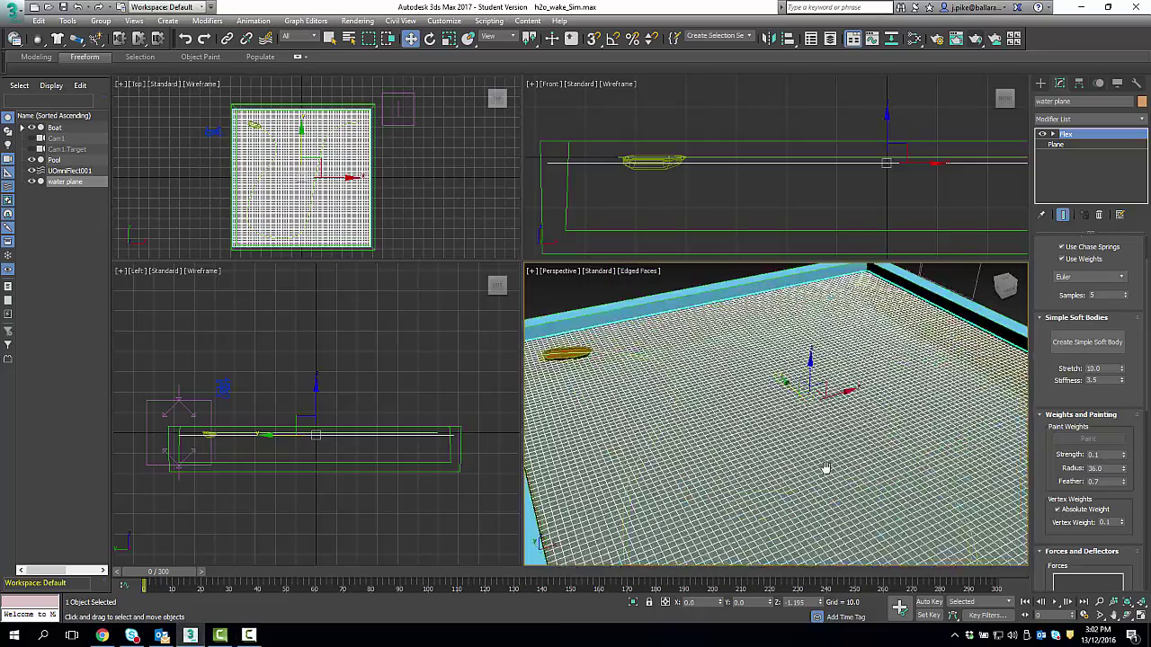
pyautogui.moveTo(804, 489); pyautogui.dragTo(1025, 500, button='middle')
pyautogui.scroll(-10, 963, 479)
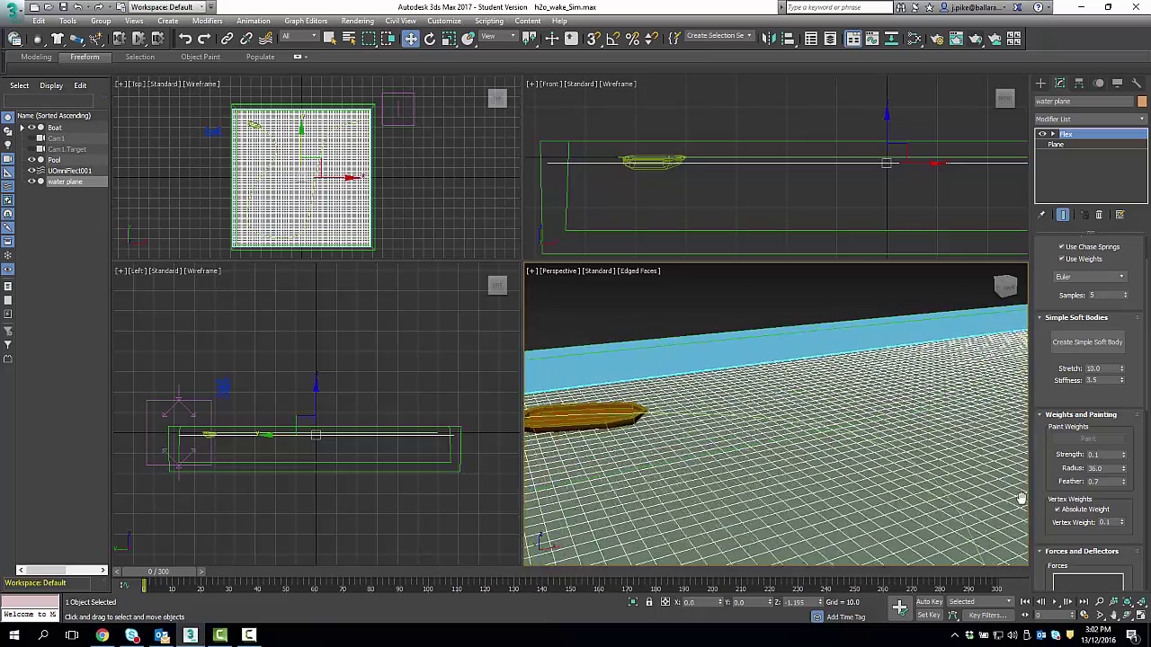
pyautogui.moveTo(981, 497); pyautogui.dragTo(793, 482, button='middle')
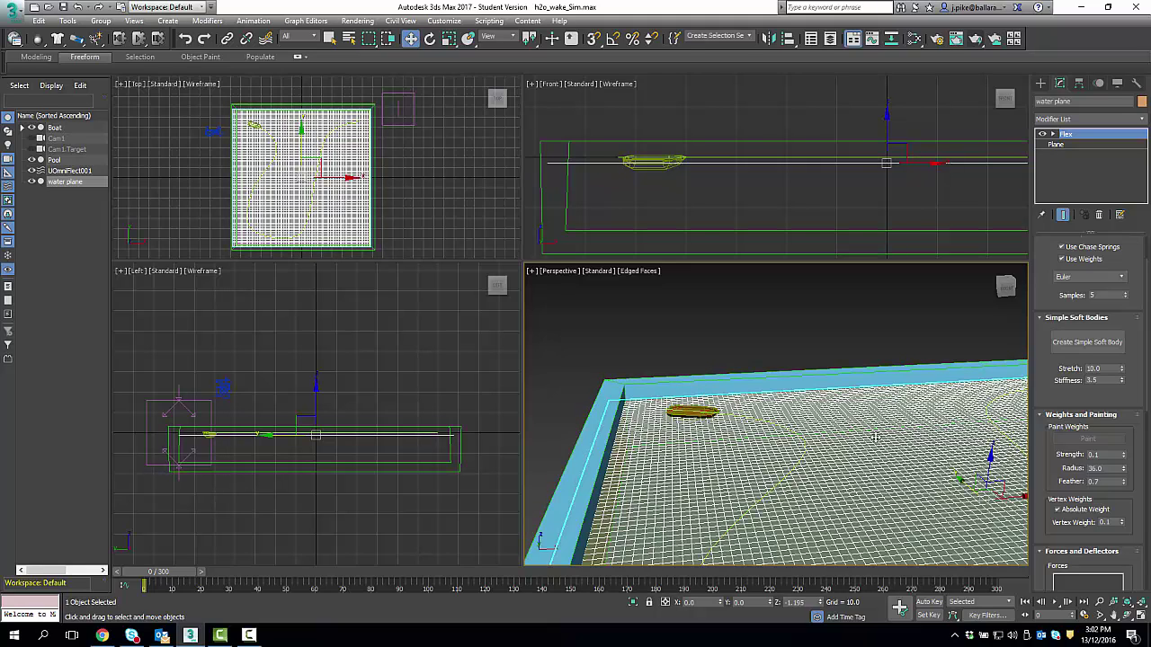
pyautogui.click(637, 270)
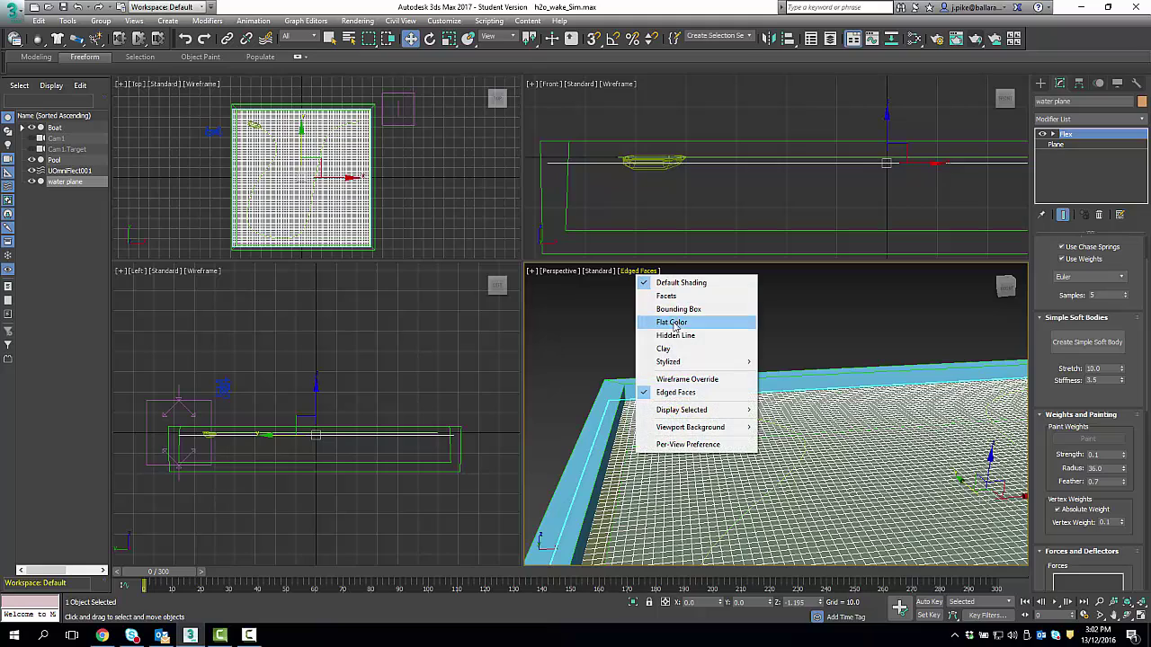
pyautogui.click(669, 393)
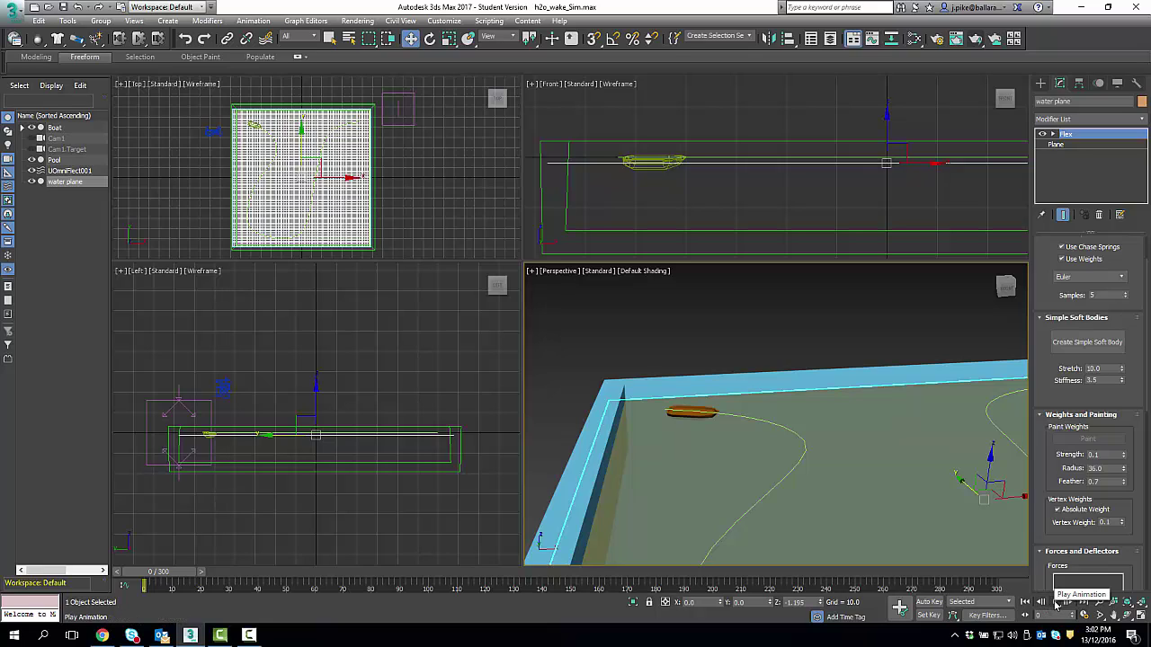
# - Select the boat and play the animation to examine how the water plane reacts along its path
pyautogui.click(1056, 602)
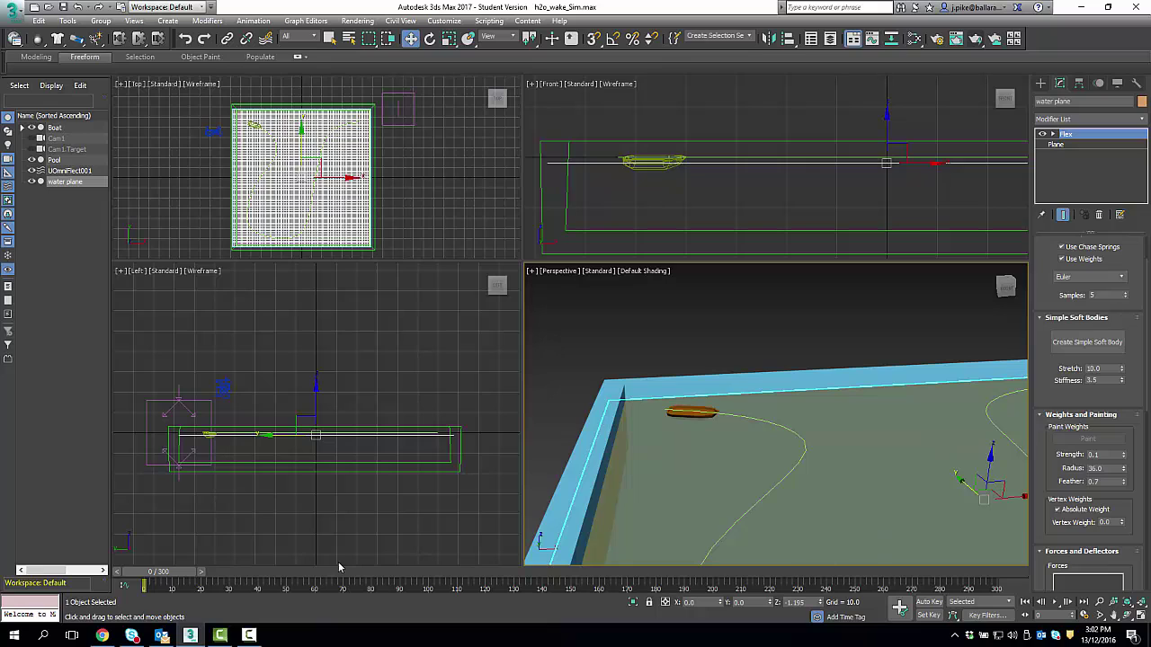
pyautogui.click(680, 414)
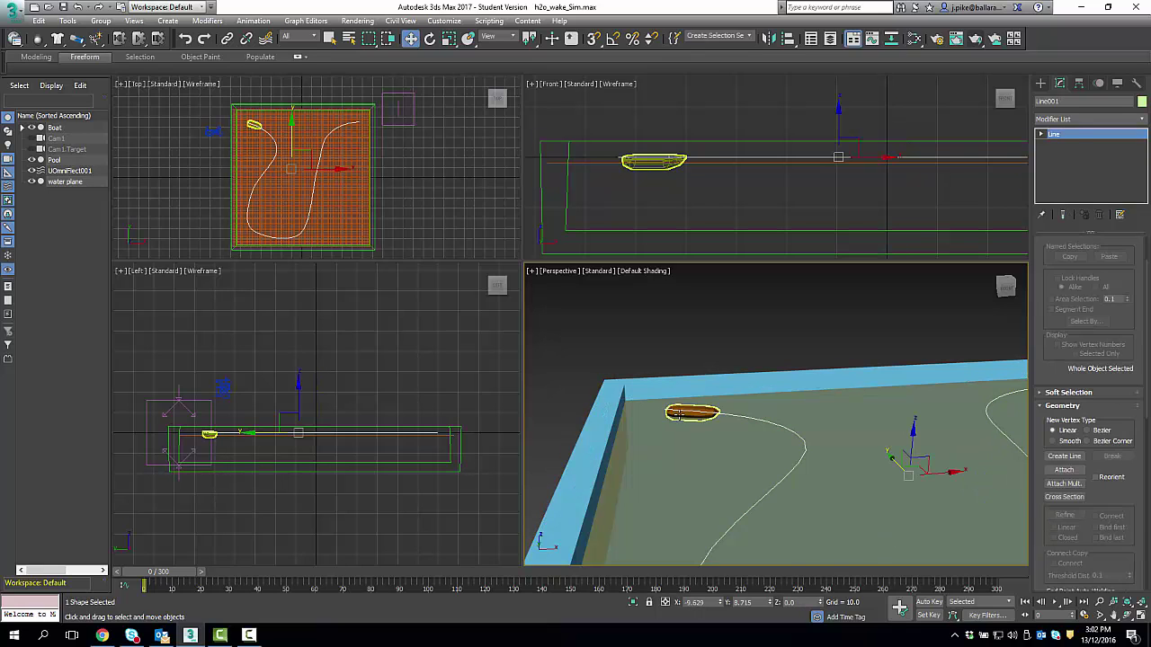
pyautogui.click(685, 412)
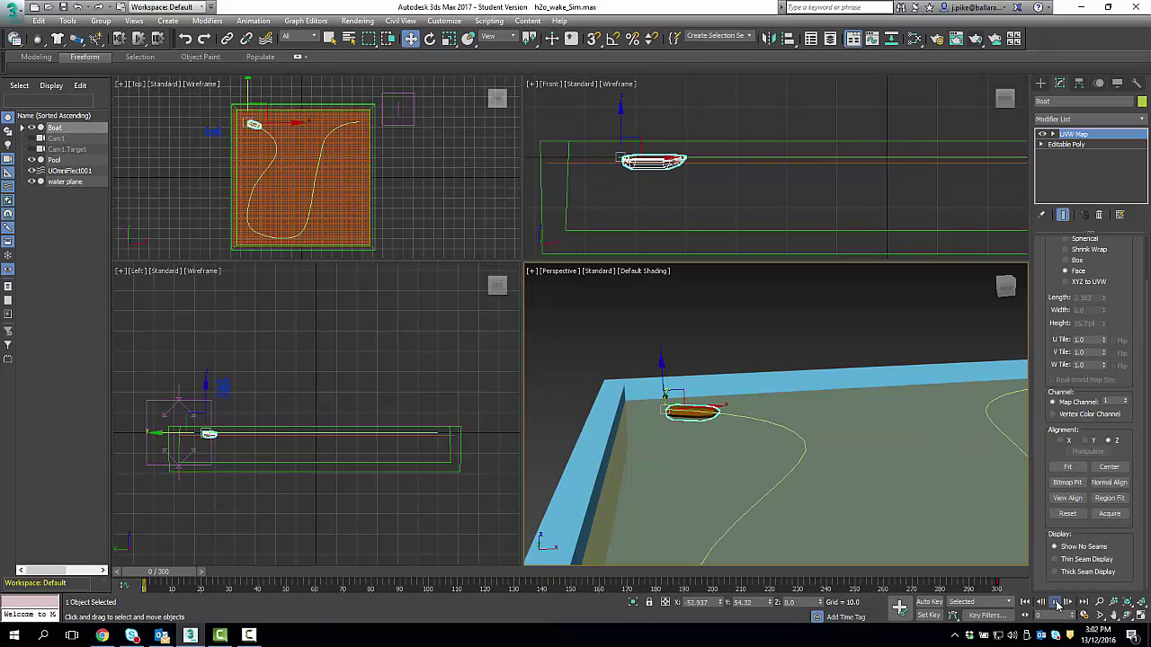
pyautogui.click(1056, 602)
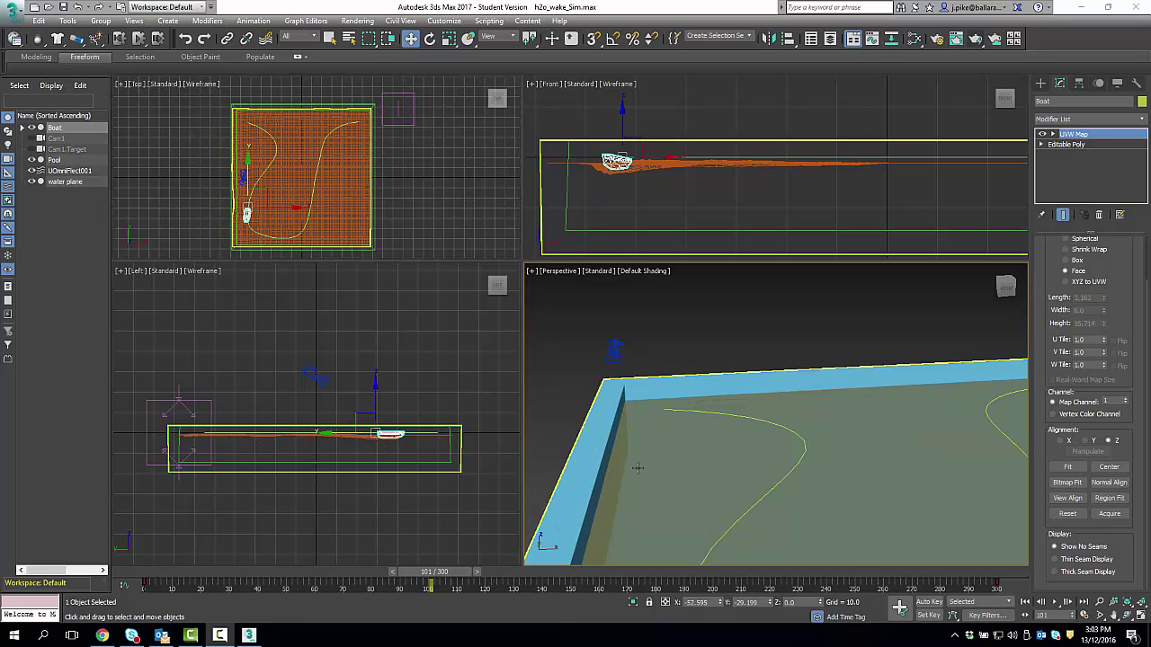
pyautogui.keyDown('alt'); pyautogui.moveTo(911, 496); pyautogui.dragTo(760, 448, button='middle'); pyautogui.keyUp('alt')
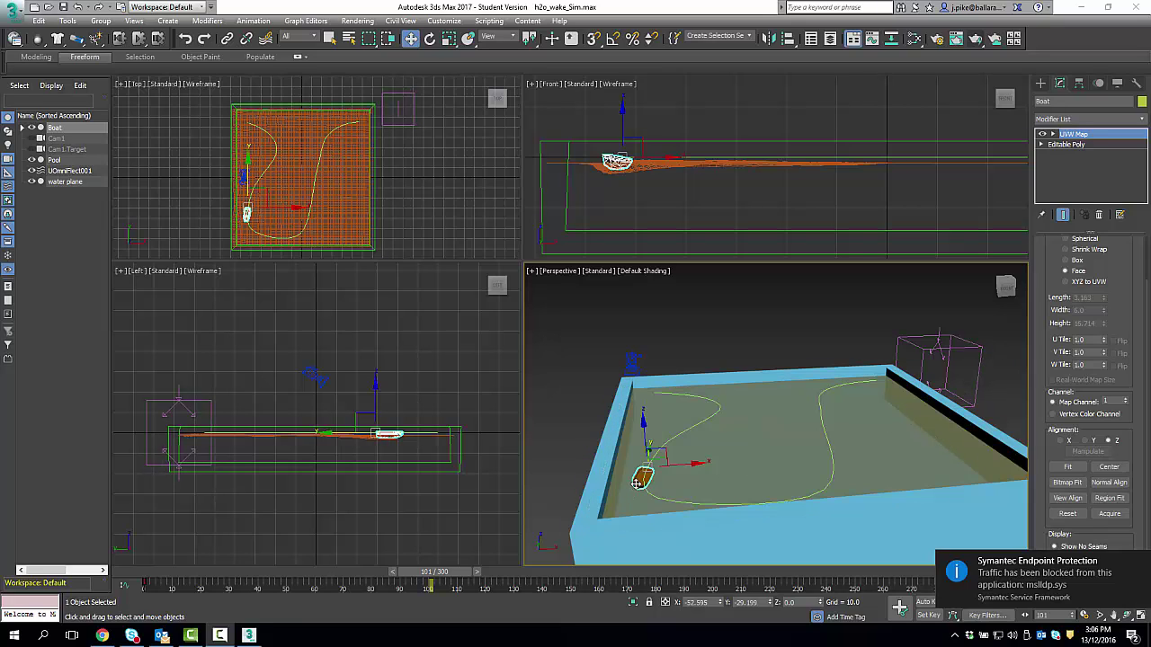
# - Select the water plane and add a Point Cache modifier above its Flex modifier
pyautogui.click(722, 467)
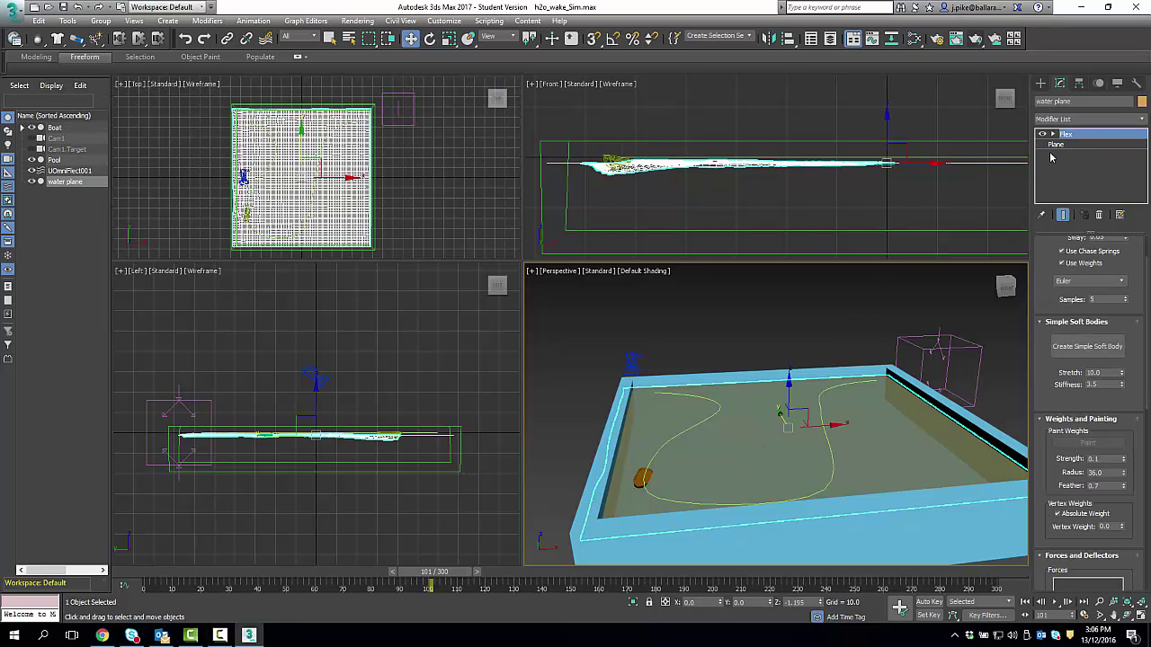
pyautogui.click(1063, 119)
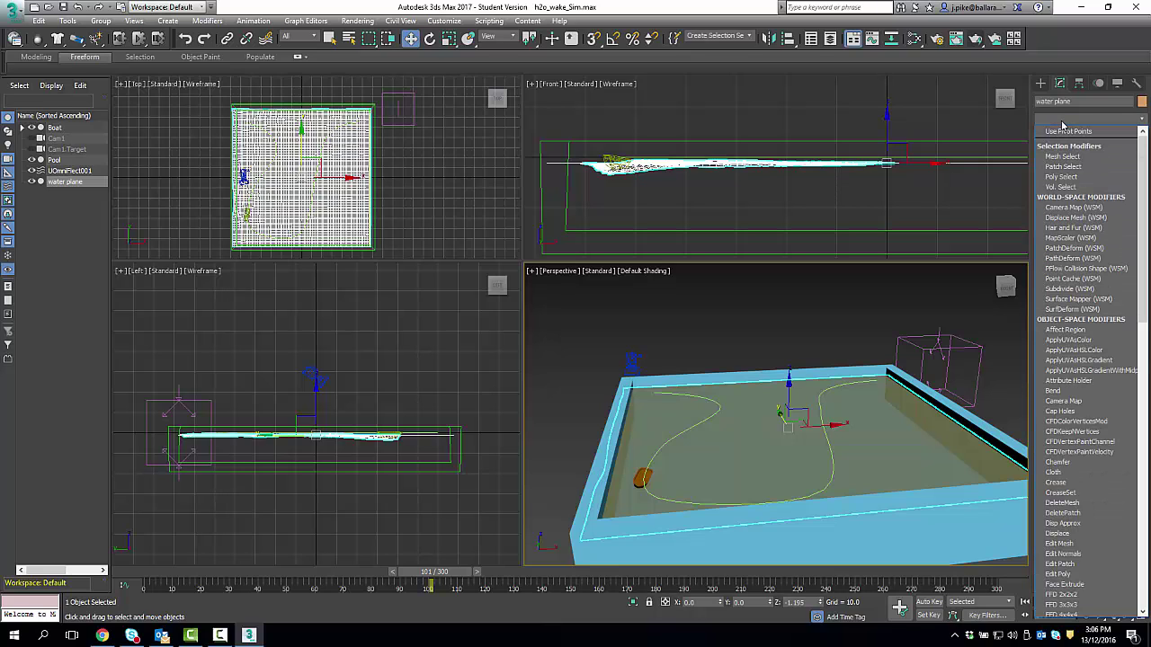
pyautogui.scroll(-1, 1063, 125)
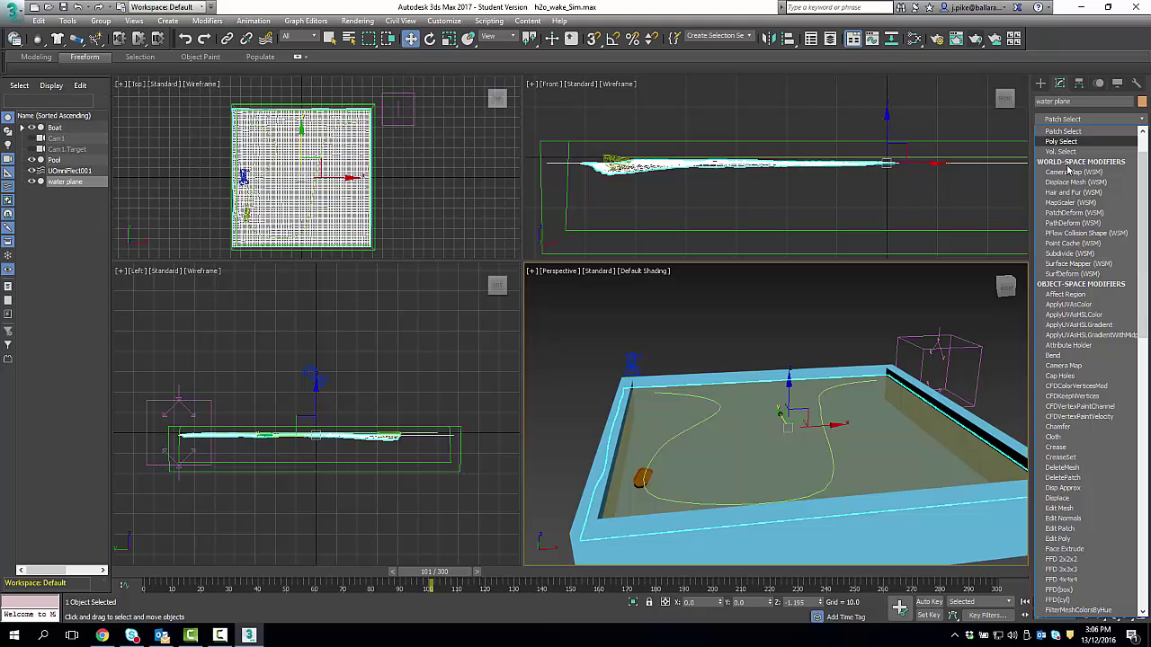
pyautogui.press('p')
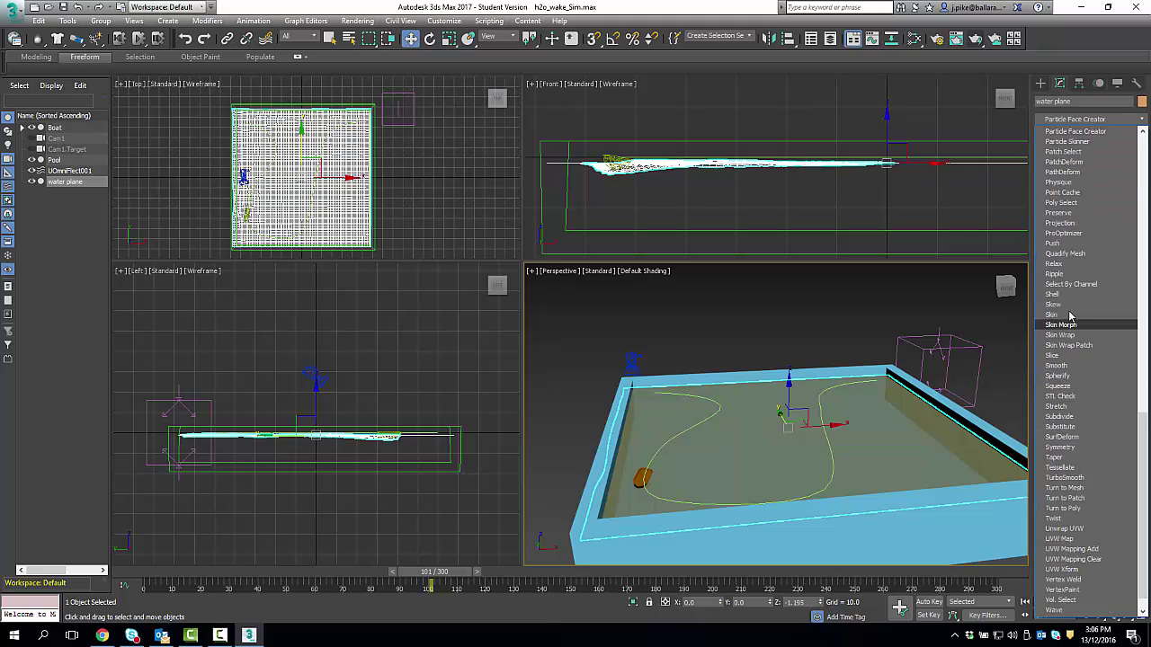
pyautogui.click(1062, 192)
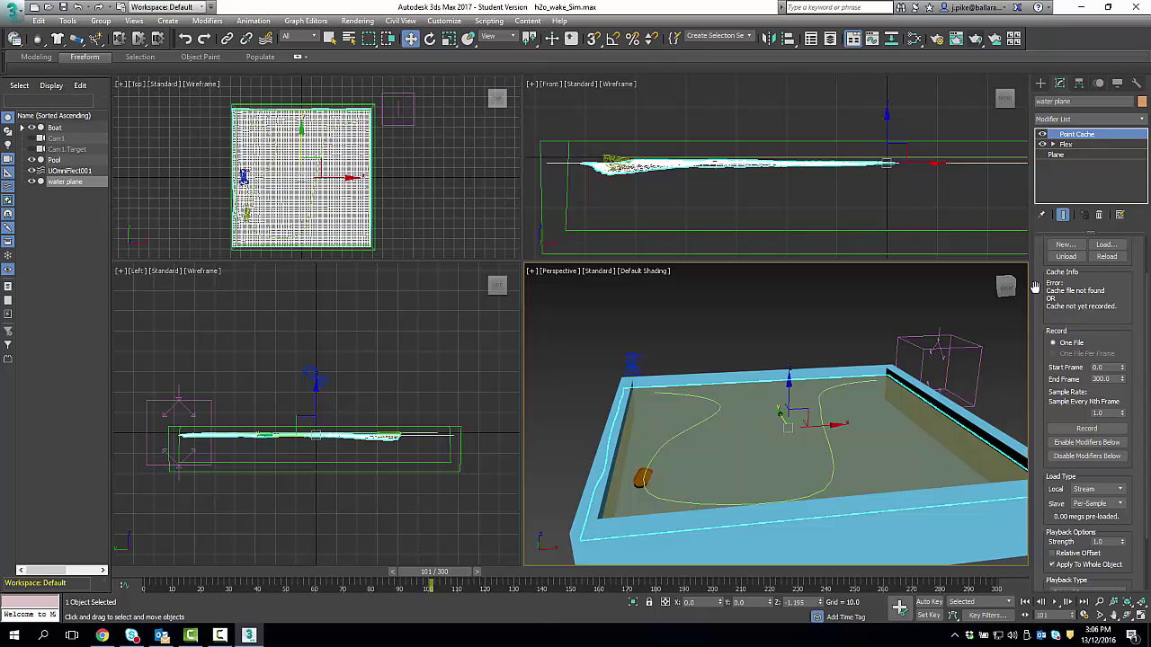
# - Create the cache file water_plane.xml in the Wake and Boat folder and record the water plane's simulation into it
pyautogui.moveTo(1040, 290); pyautogui.dragTo(1040, 351)
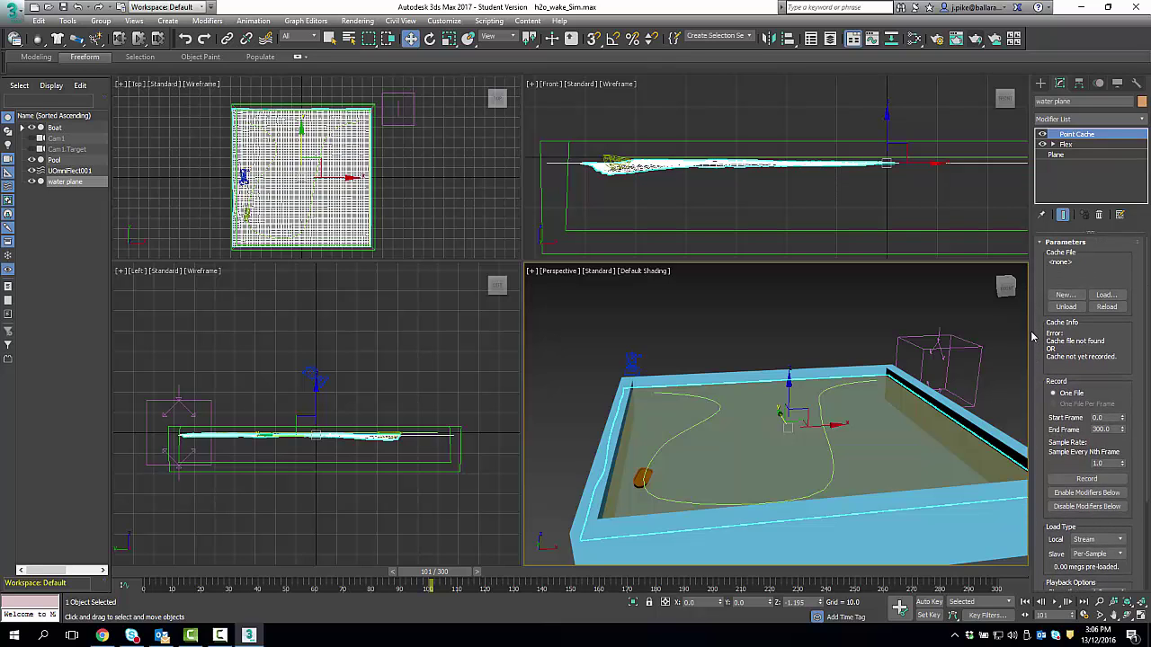
pyautogui.click(1065, 297)
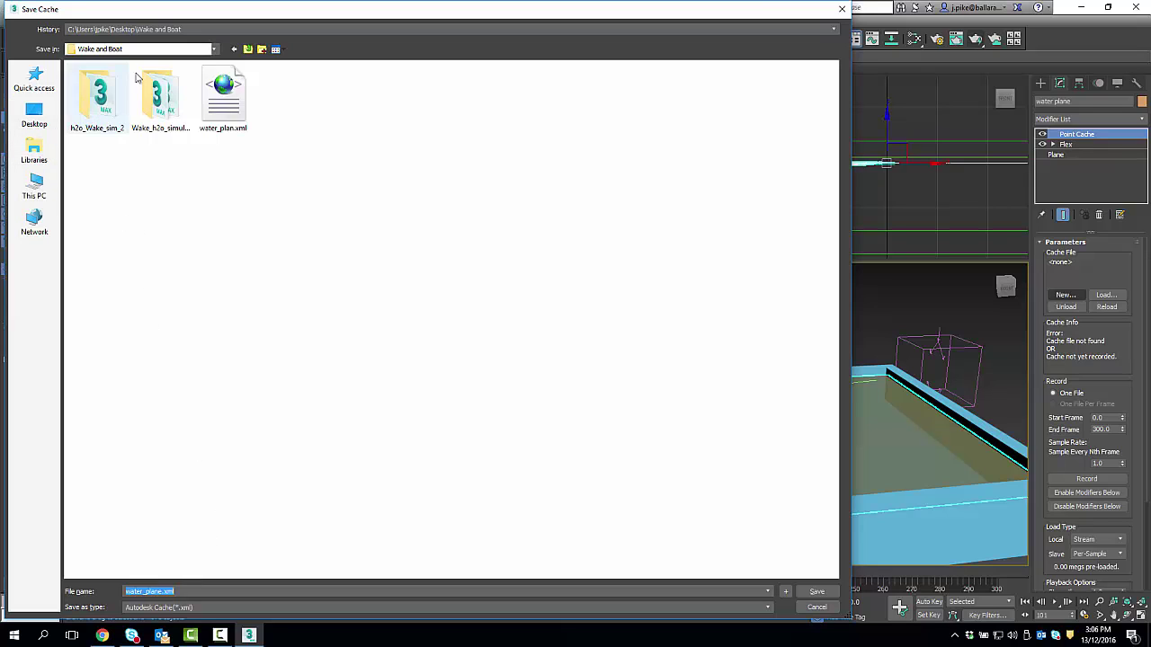
pyautogui.click(97, 109)
pyautogui.doubleClick(97, 108)
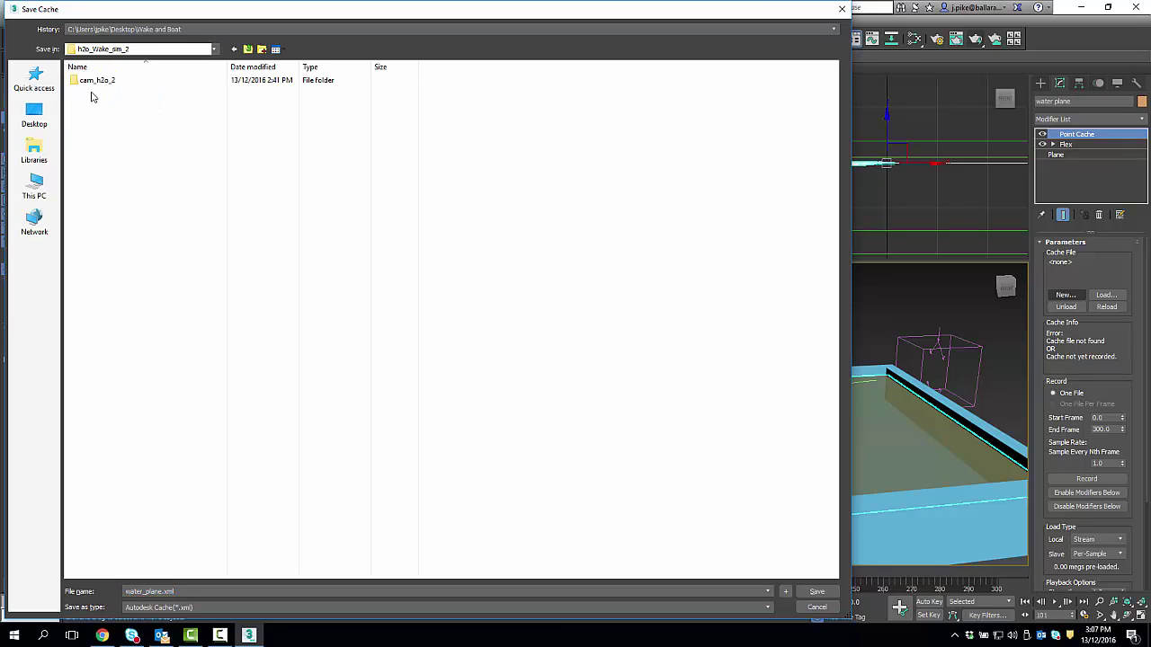
pyautogui.click(248, 50)
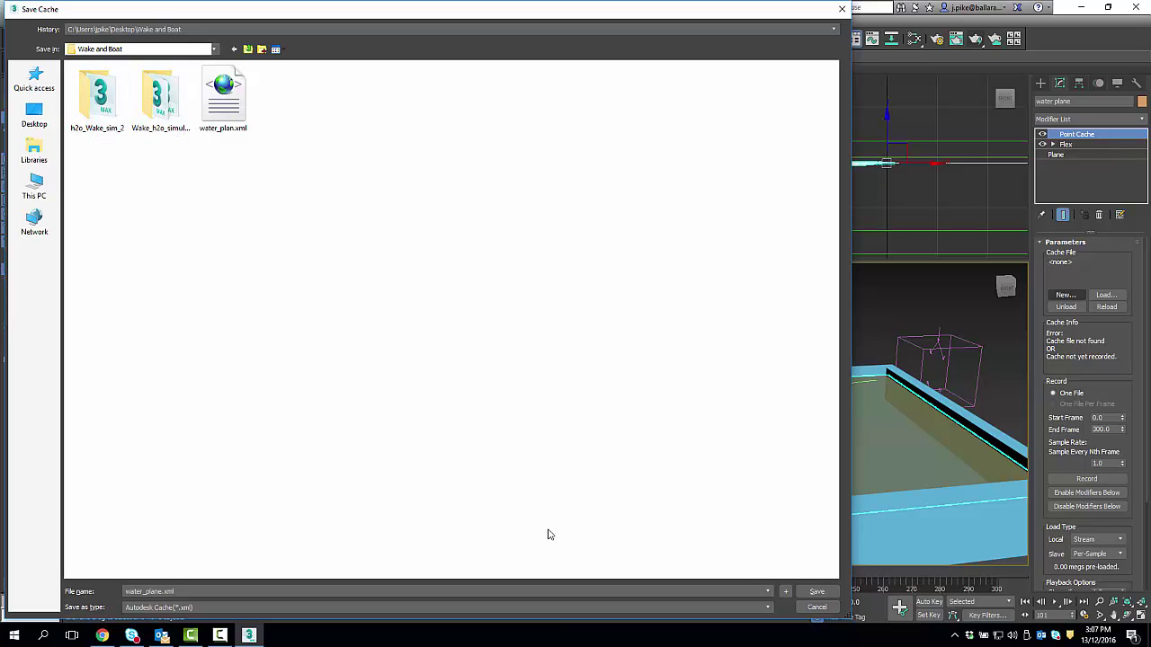
pyautogui.click(804, 594)
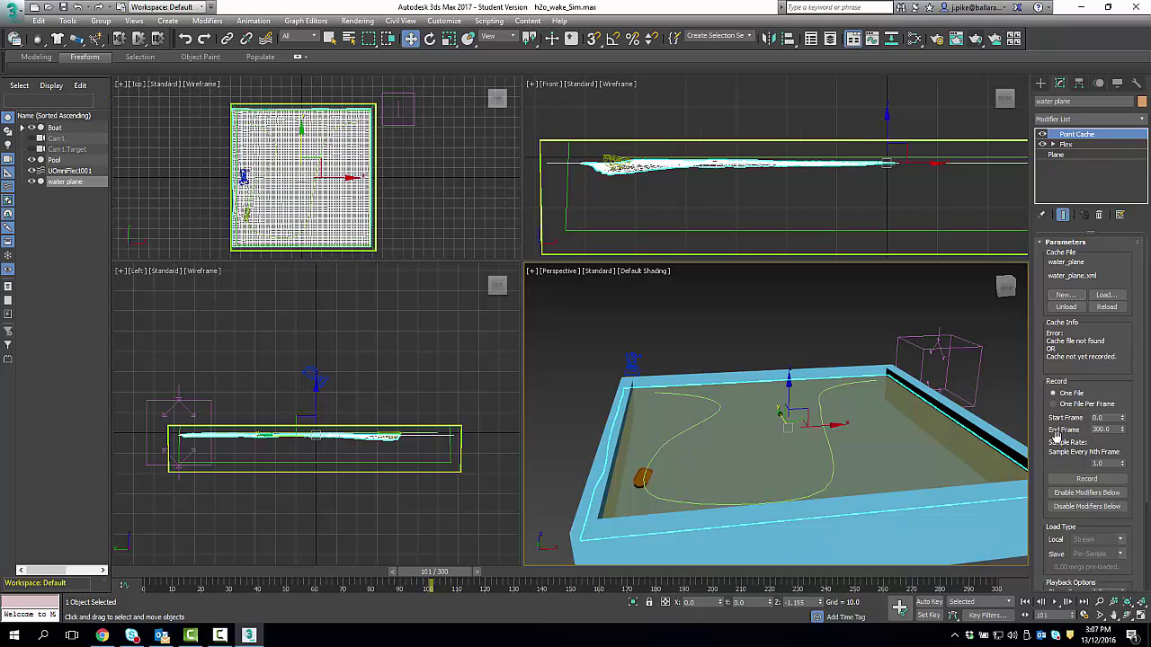
pyautogui.click(1078, 482)
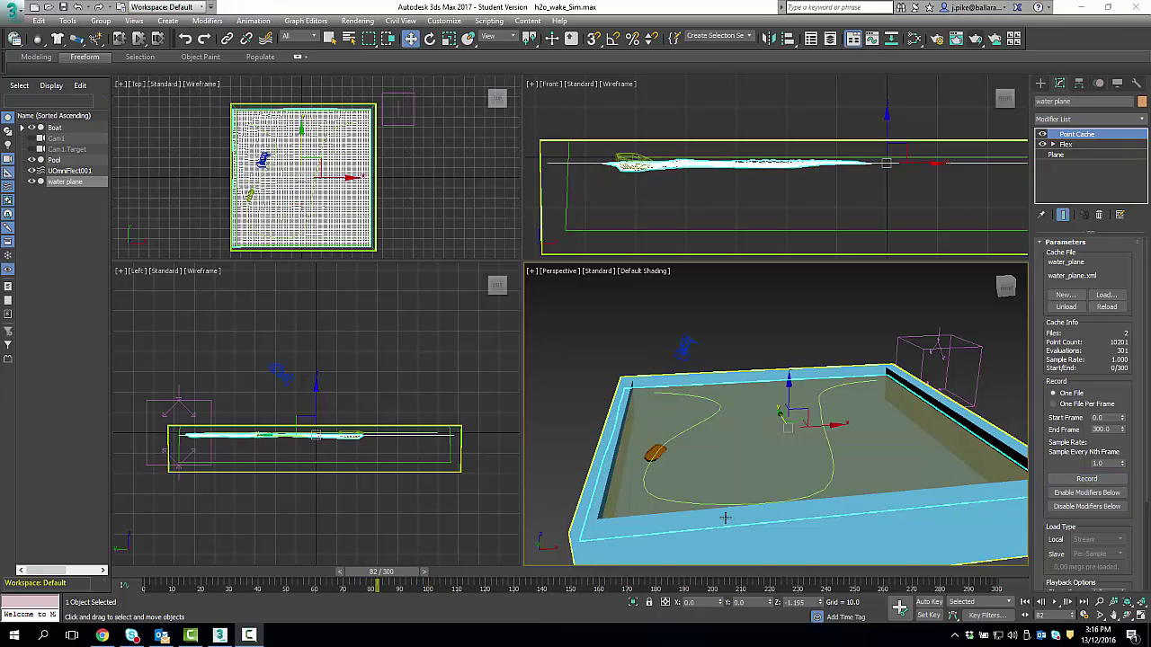
# - Return the animation to frame 0 and hide the cameras in all views
pyautogui.click(1025, 602)
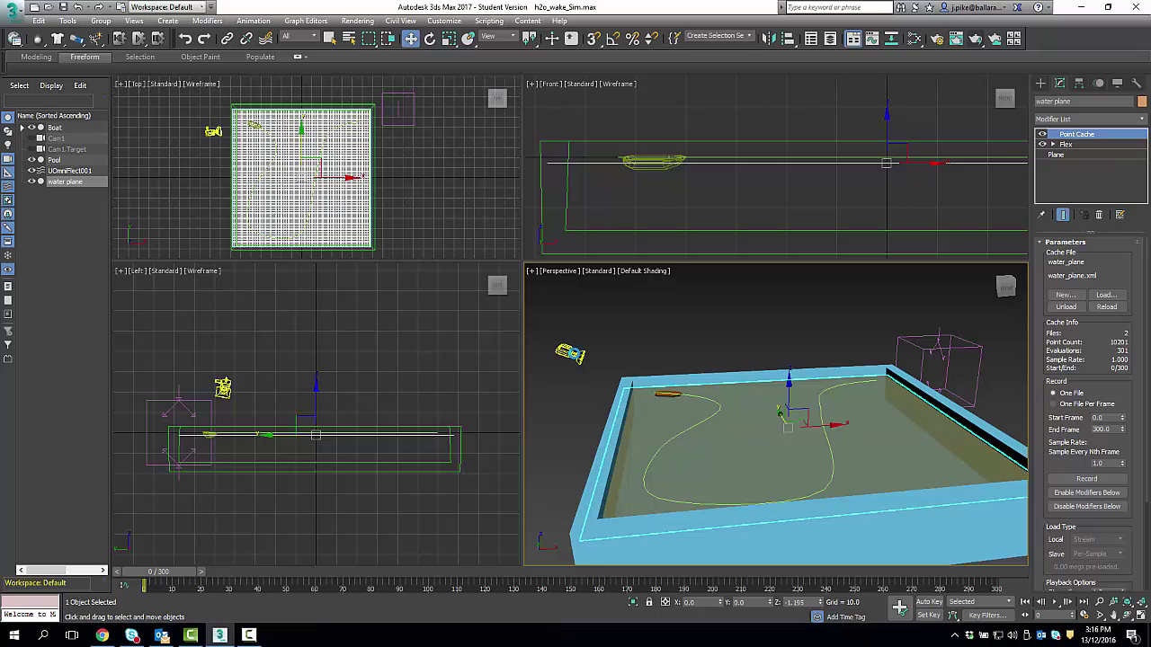
pyautogui.click(223, 387)
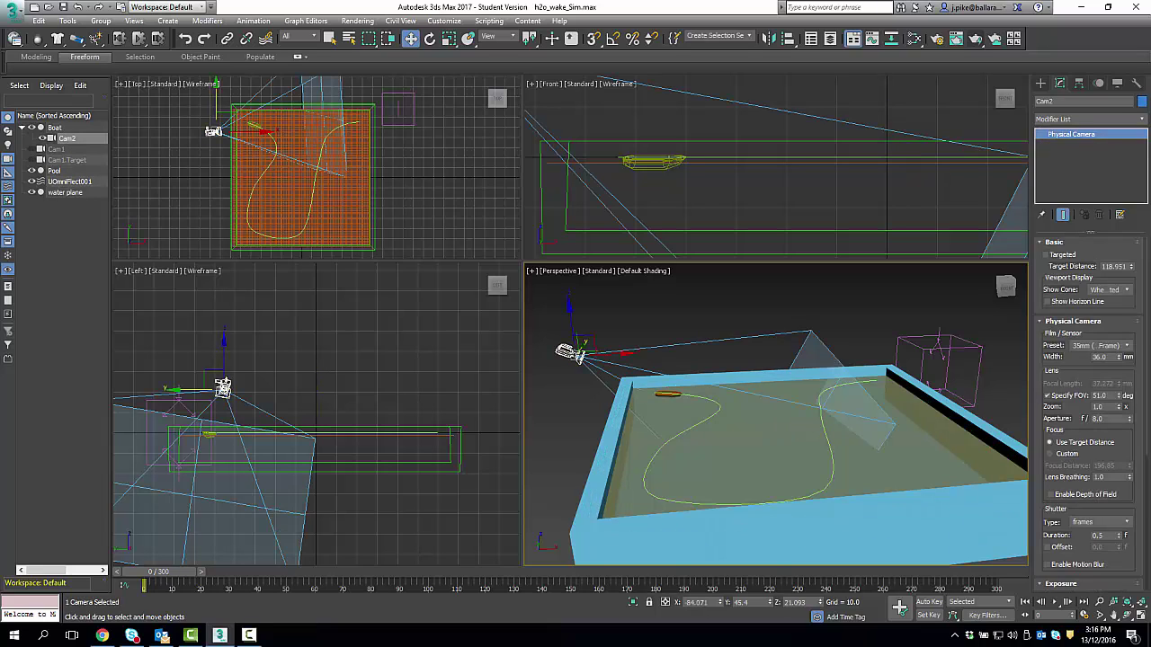
pyautogui.hotkey('shift', 'c')
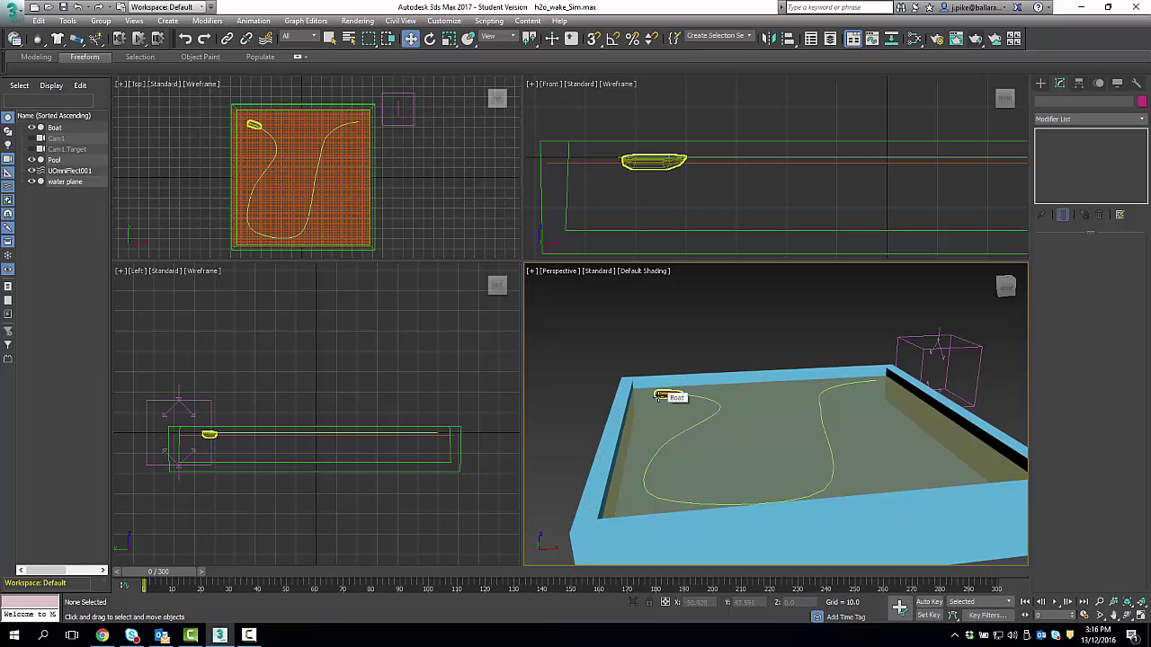
# - Select the water plane and turn on Edged Faces in the perspective view, framed closely around the boat
pyautogui.click(780, 412)
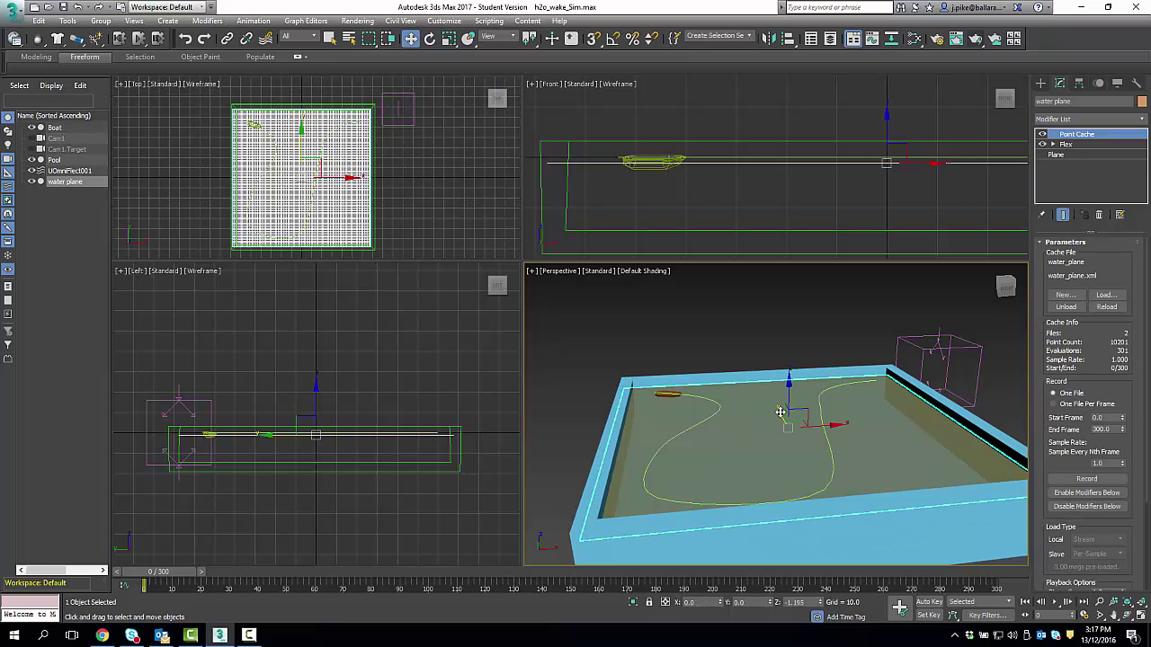
pyautogui.click(643, 271)
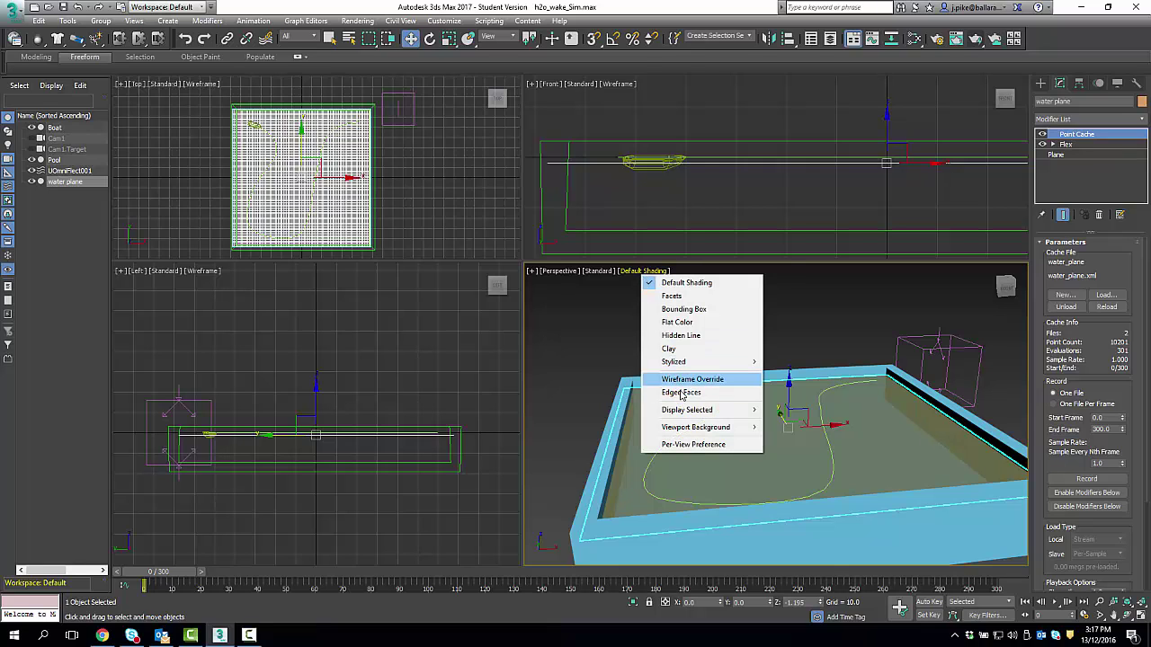
pyautogui.click(681, 392)
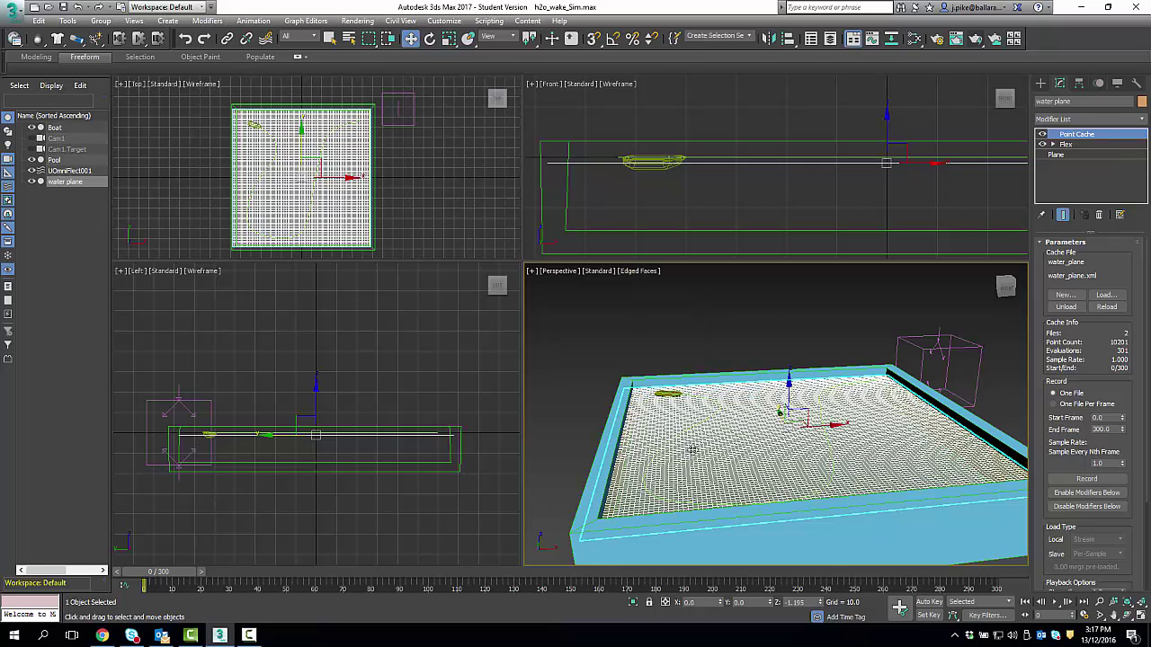
pyautogui.scroll(5, 693, 449)
pyautogui.keyDown('alt'); pyautogui.moveTo(693, 513); pyautogui.dragTo(669, 494, button='middle'); pyautogui.keyUp('alt')
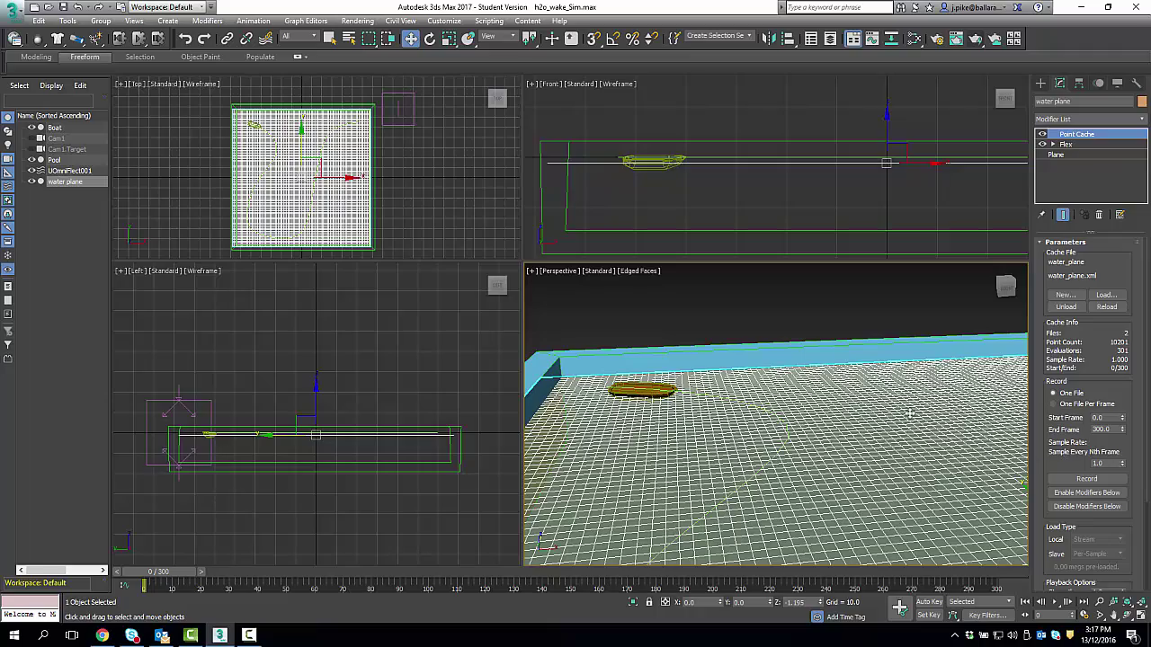
# - Select the UOmniFlect deflector beside the pool and set its Time Off to 300
pyautogui.keyDown('alt'); pyautogui.moveTo(903, 413); pyautogui.dragTo(889, 363, button='middle'); pyautogui.keyUp('alt')
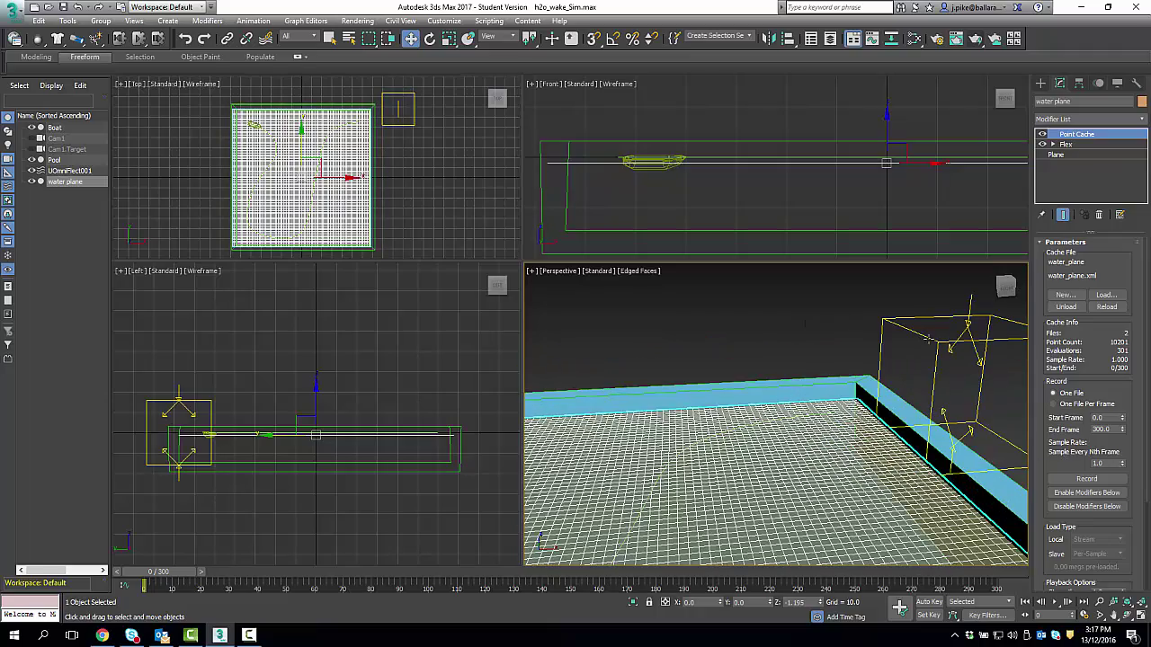
pyautogui.click(926, 338)
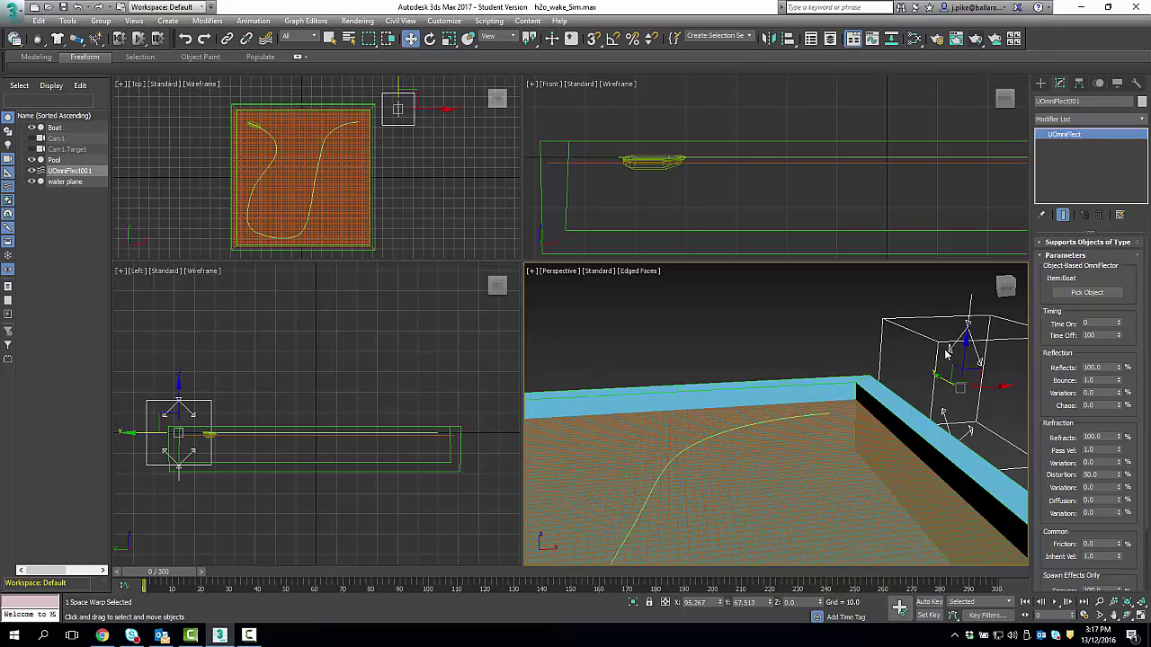
pyautogui.doubleClick(1091, 334)
pyautogui.write('300')
pyautogui.hotkey('shift', 'Tab')
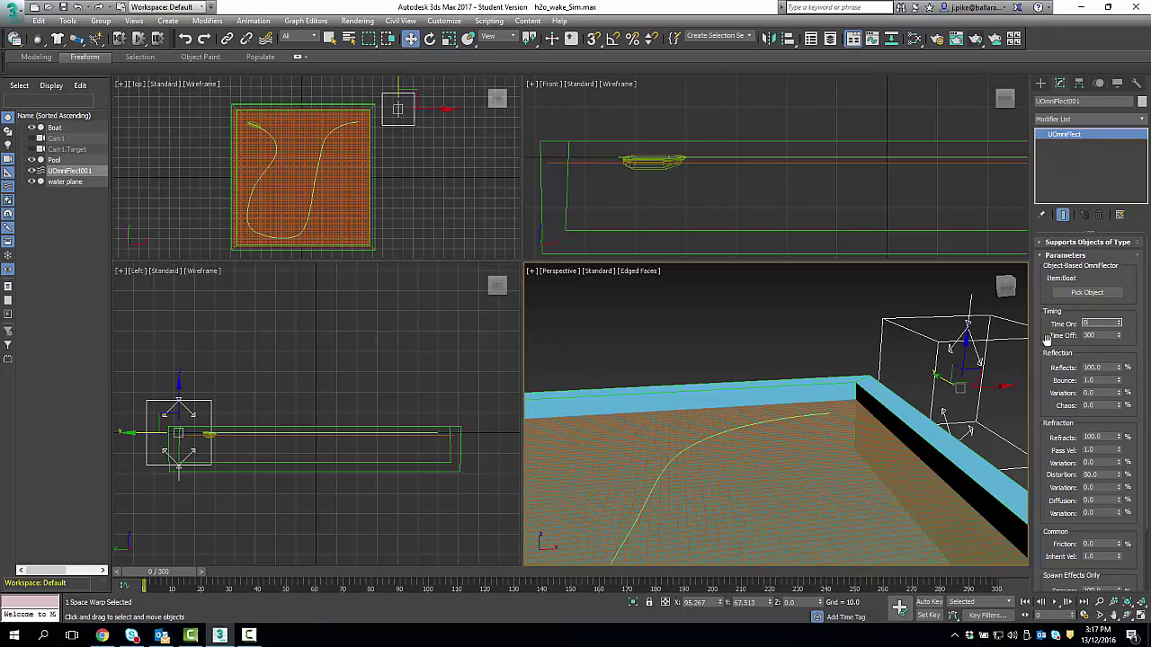
pyautogui.click(1101, 293)
pyautogui.scroll(-6, 753, 479)
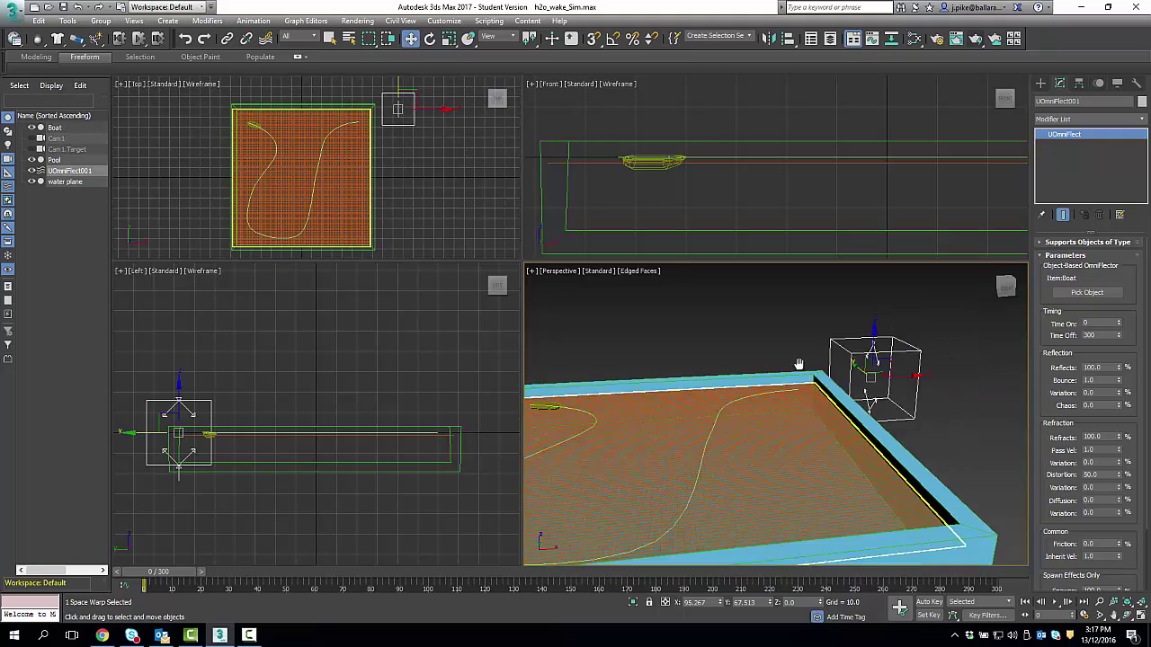
# - Select the water plane and set up a new Point Cache file, replacing water_plane.xml in the h2o_Wake_sim_2 folder
pyautogui.click(845, 439)
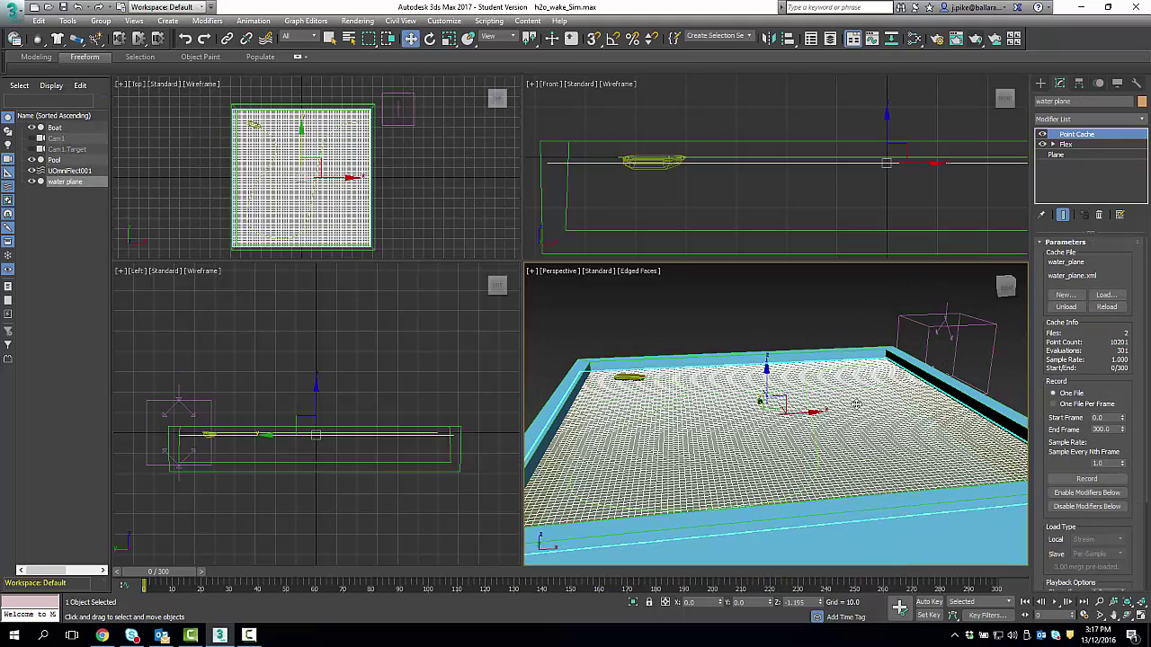
pyautogui.scroll(5, 856, 403)
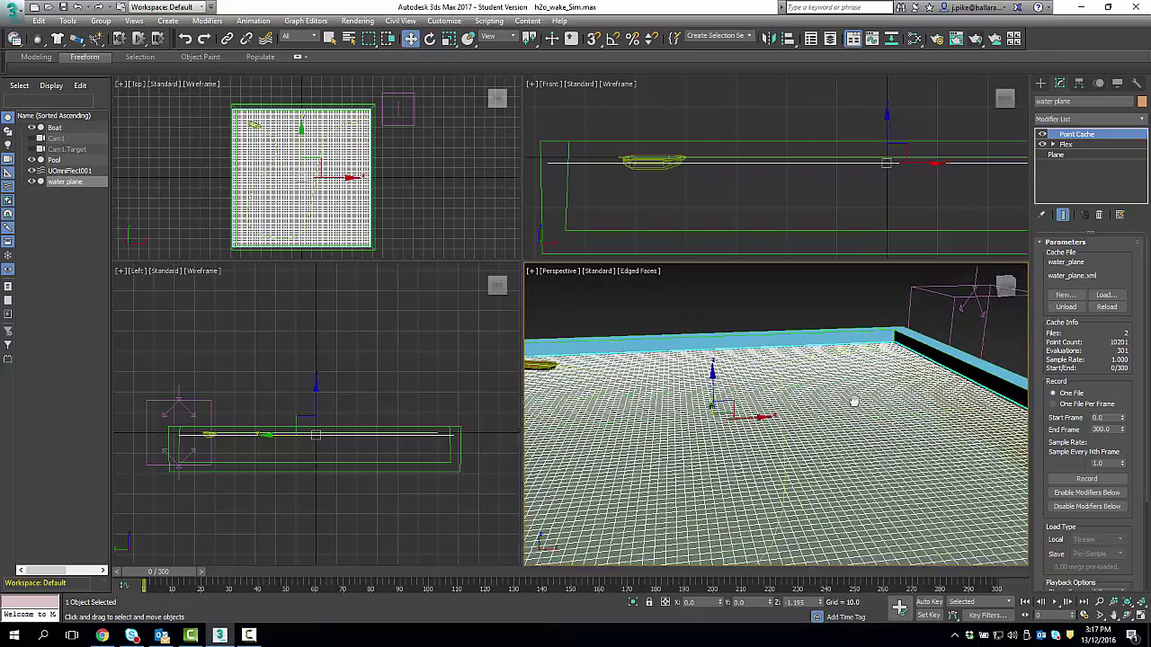
pyautogui.scroll(2, 855, 402)
pyautogui.scroll(-5, 859, 409)
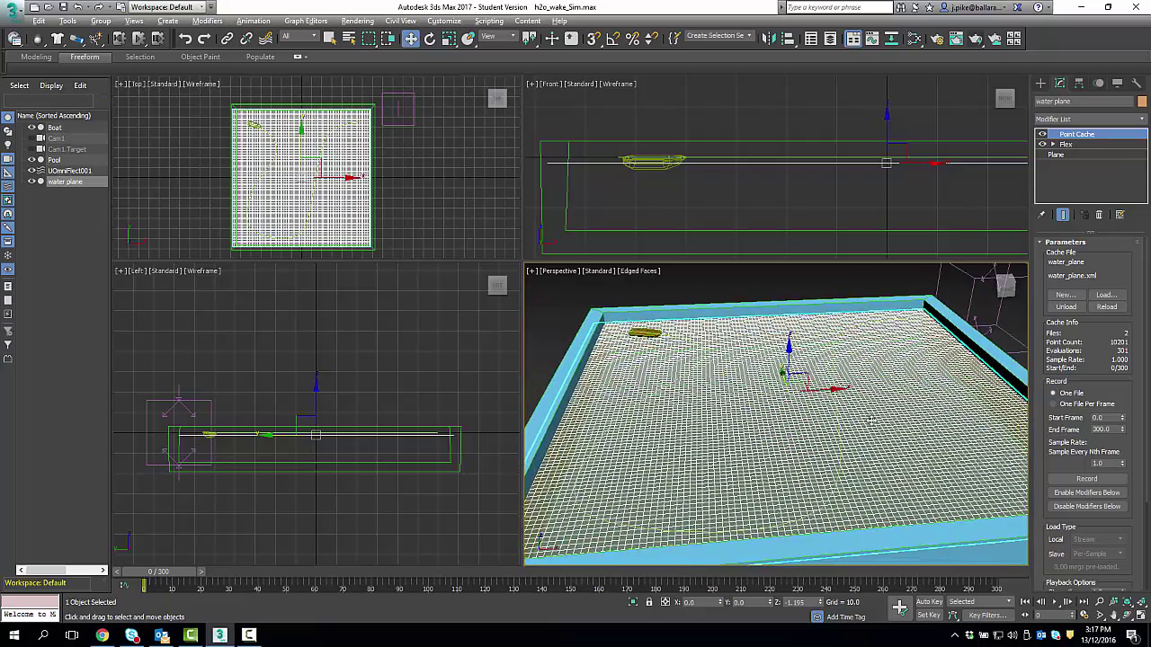
pyautogui.scroll(2, 870, 421)
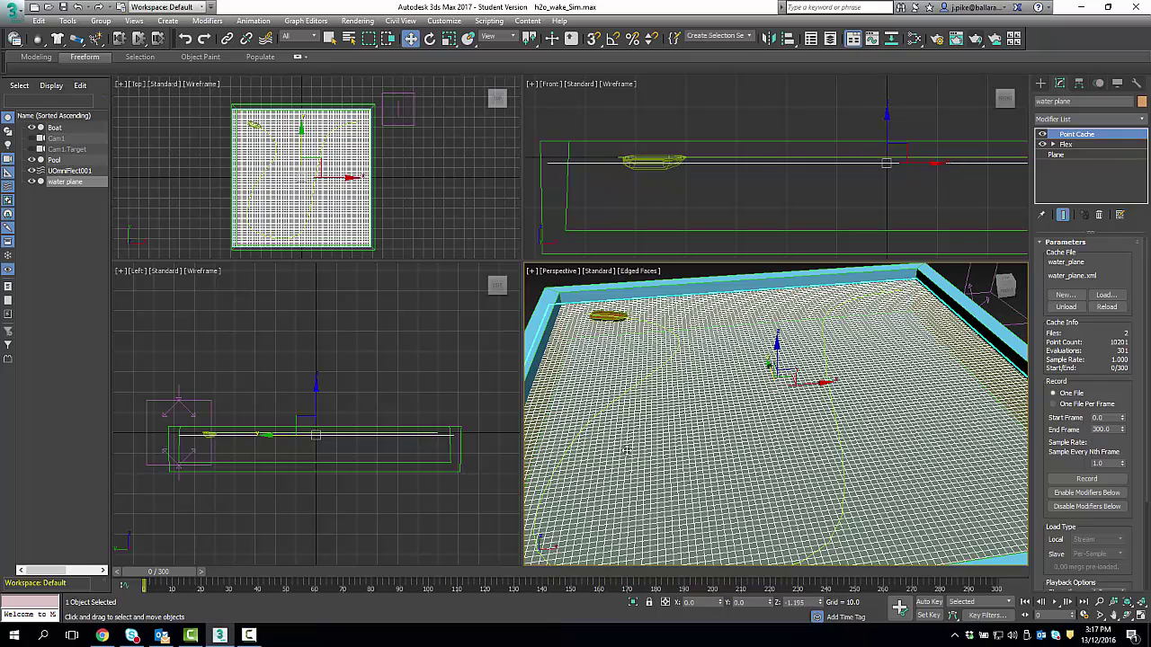
pyautogui.click(1063, 296)
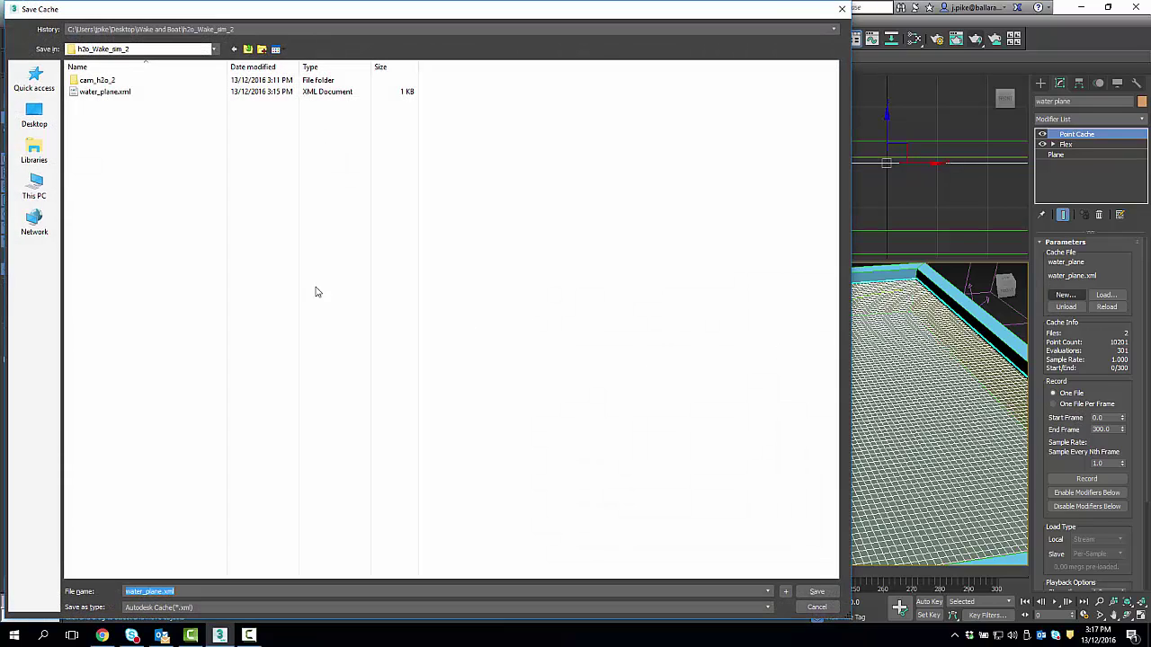
pyautogui.click(110, 94)
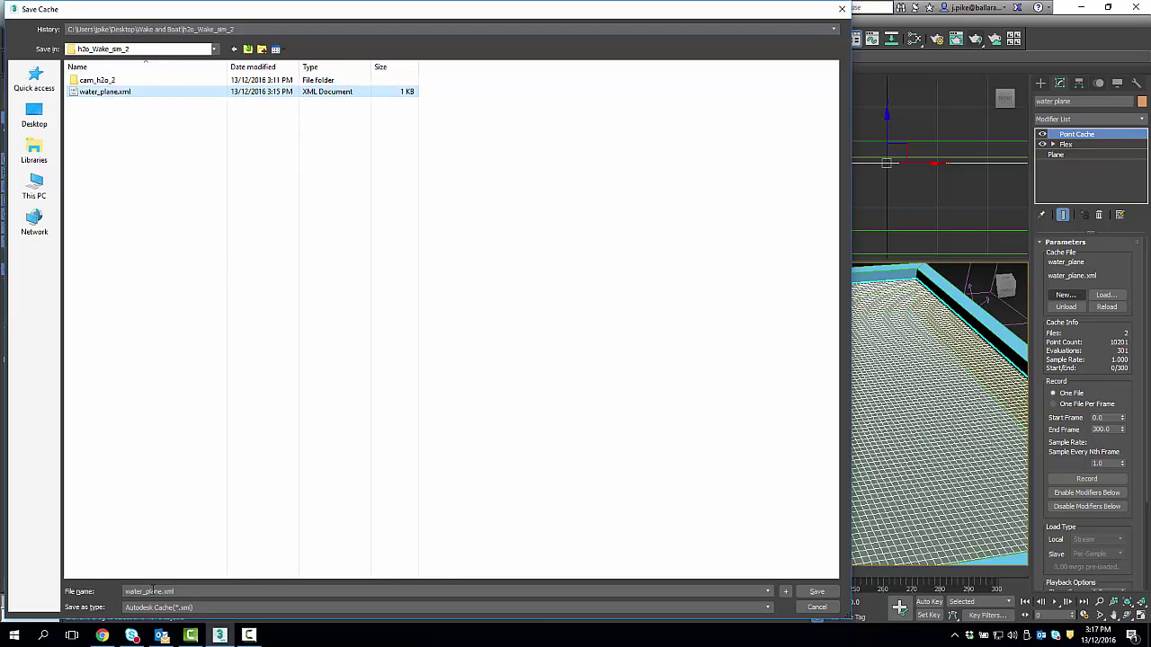
pyautogui.click(805, 592)
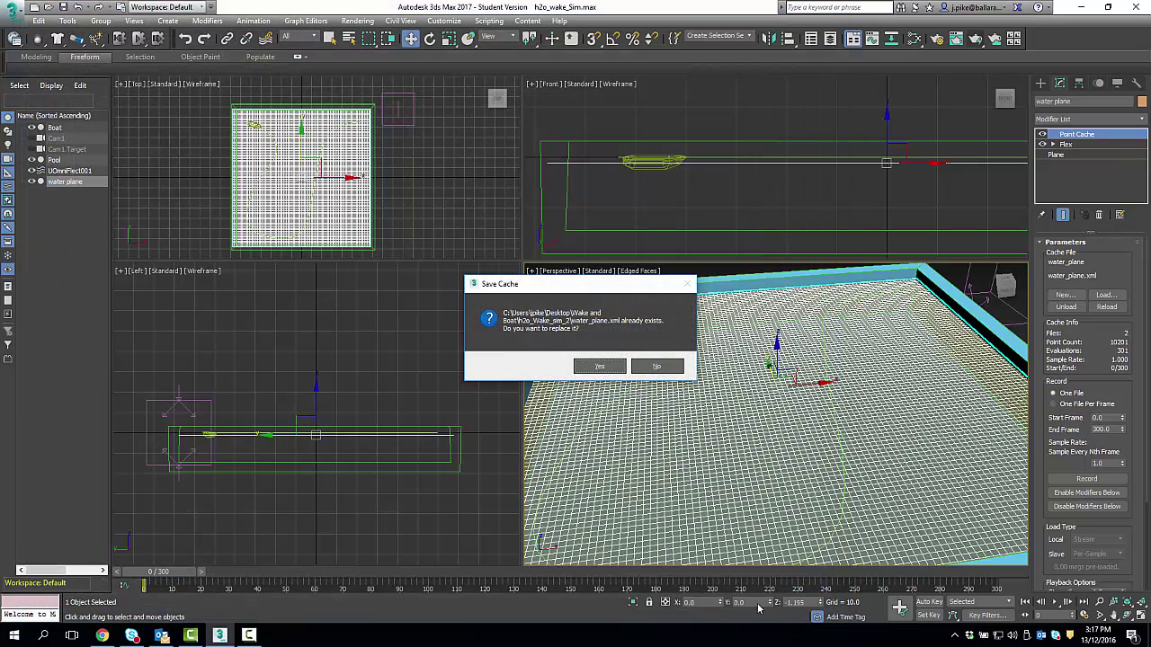
pyautogui.click(598, 368)
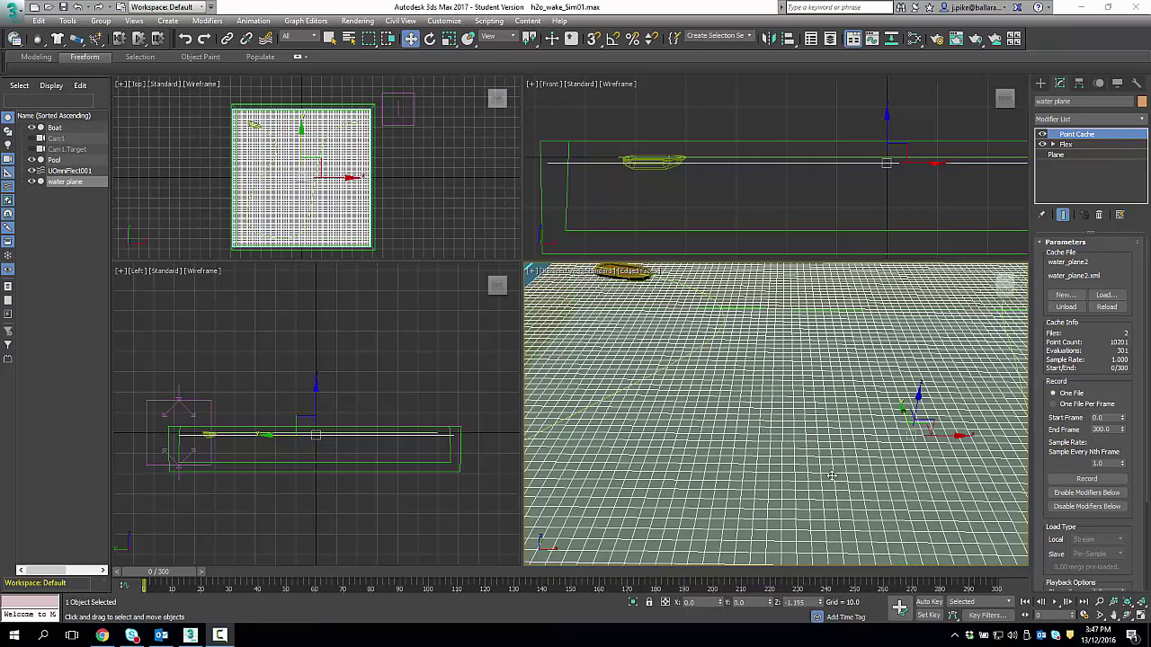
# - Disable the modifiers below the water plane's Point Cache and play the cached wake animation in the perspective view
pyautogui.keyDown('alt'); pyautogui.moveTo(812, 466); pyautogui.dragTo(747, 405, button='middle'); pyautogui.keyUp('alt')
pyautogui.scroll(-5, 730, 412)
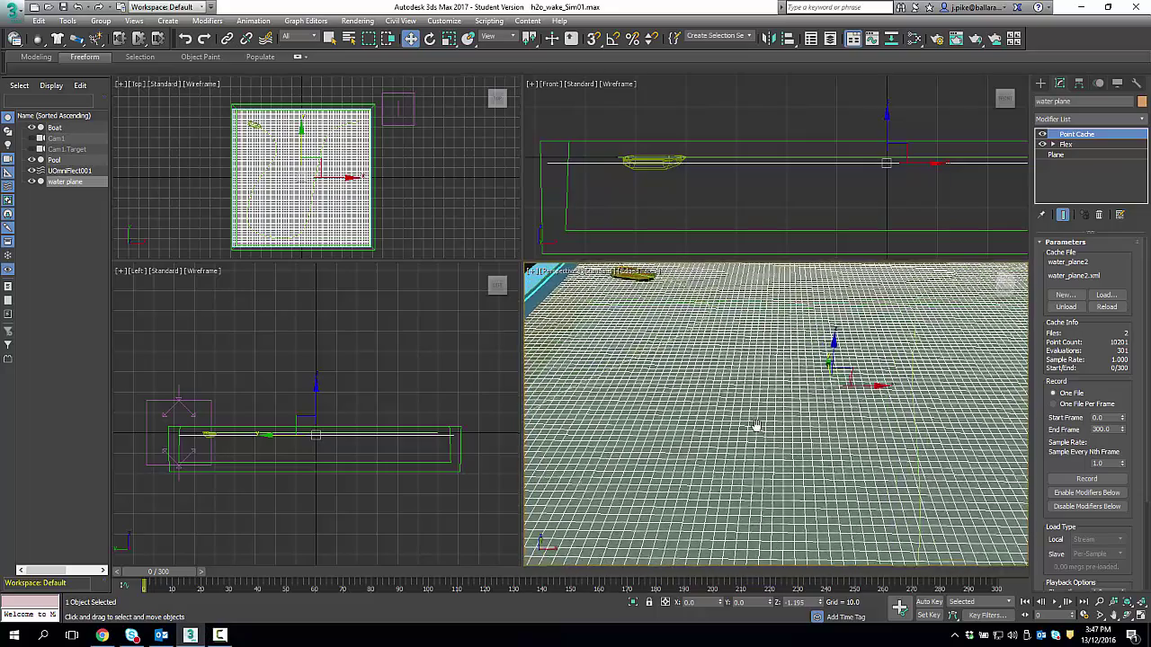
pyautogui.keyDown('alt'); pyautogui.moveTo(750, 410); pyautogui.dragTo(728, 426, button='middle'); pyautogui.keyUp('alt')
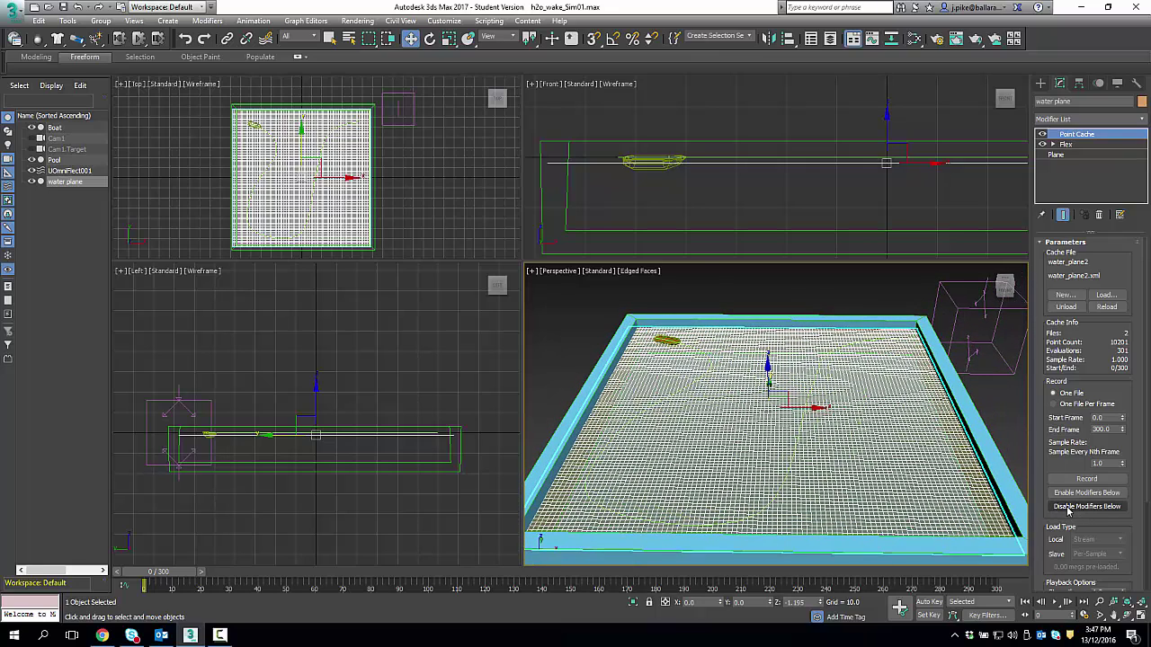
pyautogui.scroll(5, 809, 522)
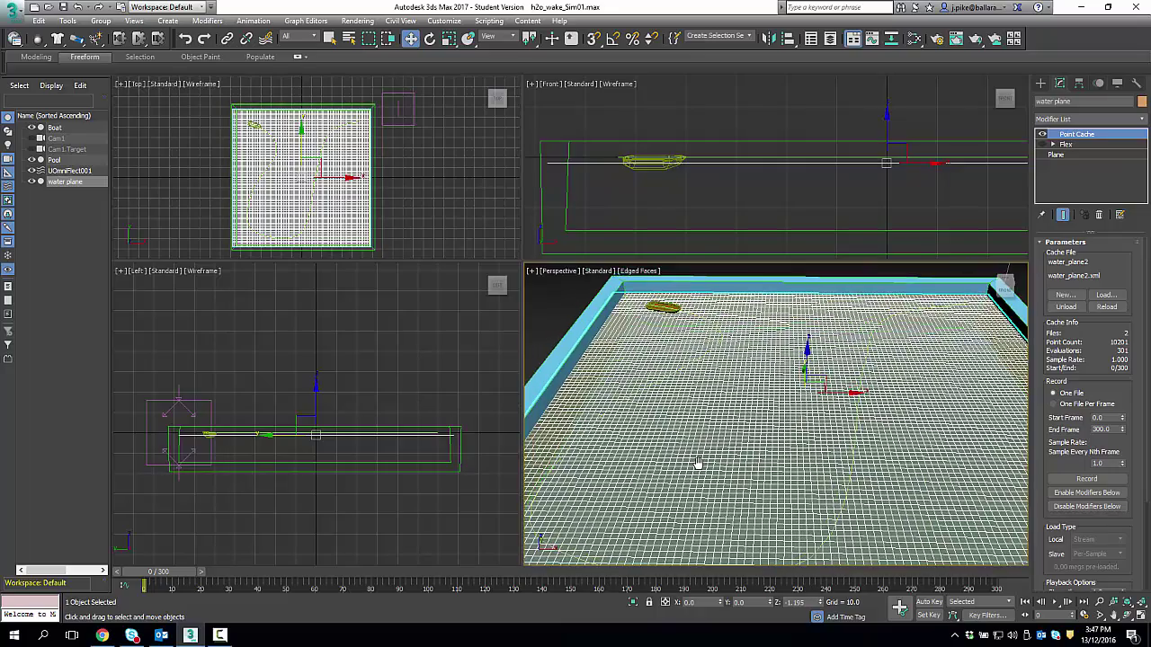
pyautogui.click(1055, 602)
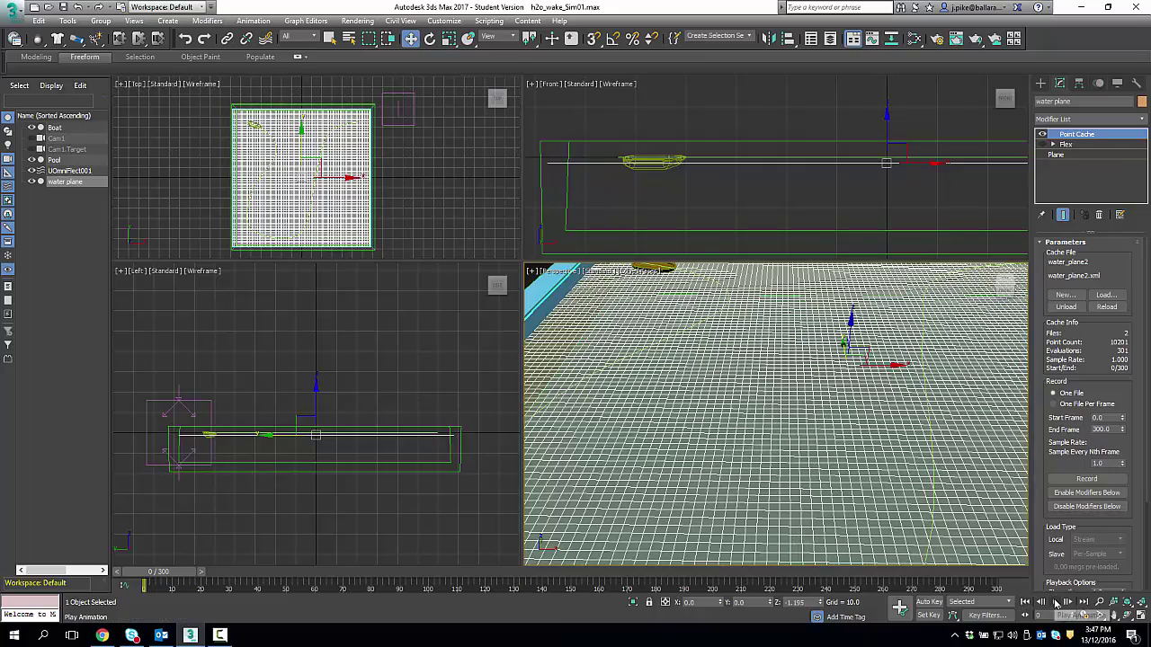
pyautogui.scroll(-5, 814, 449)
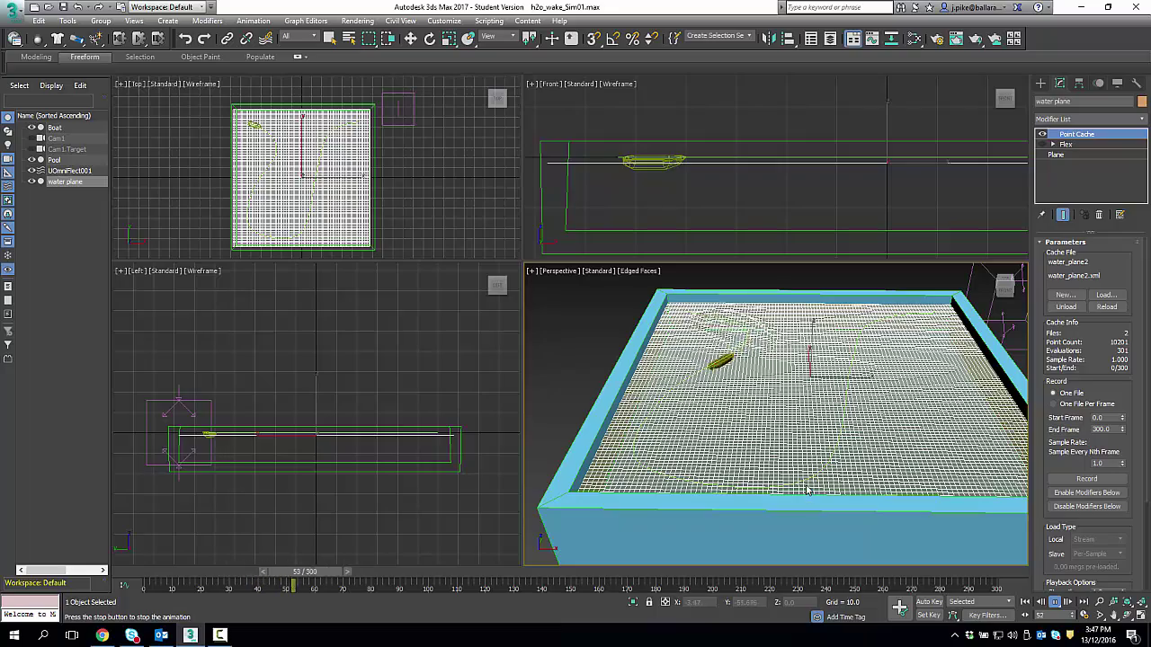